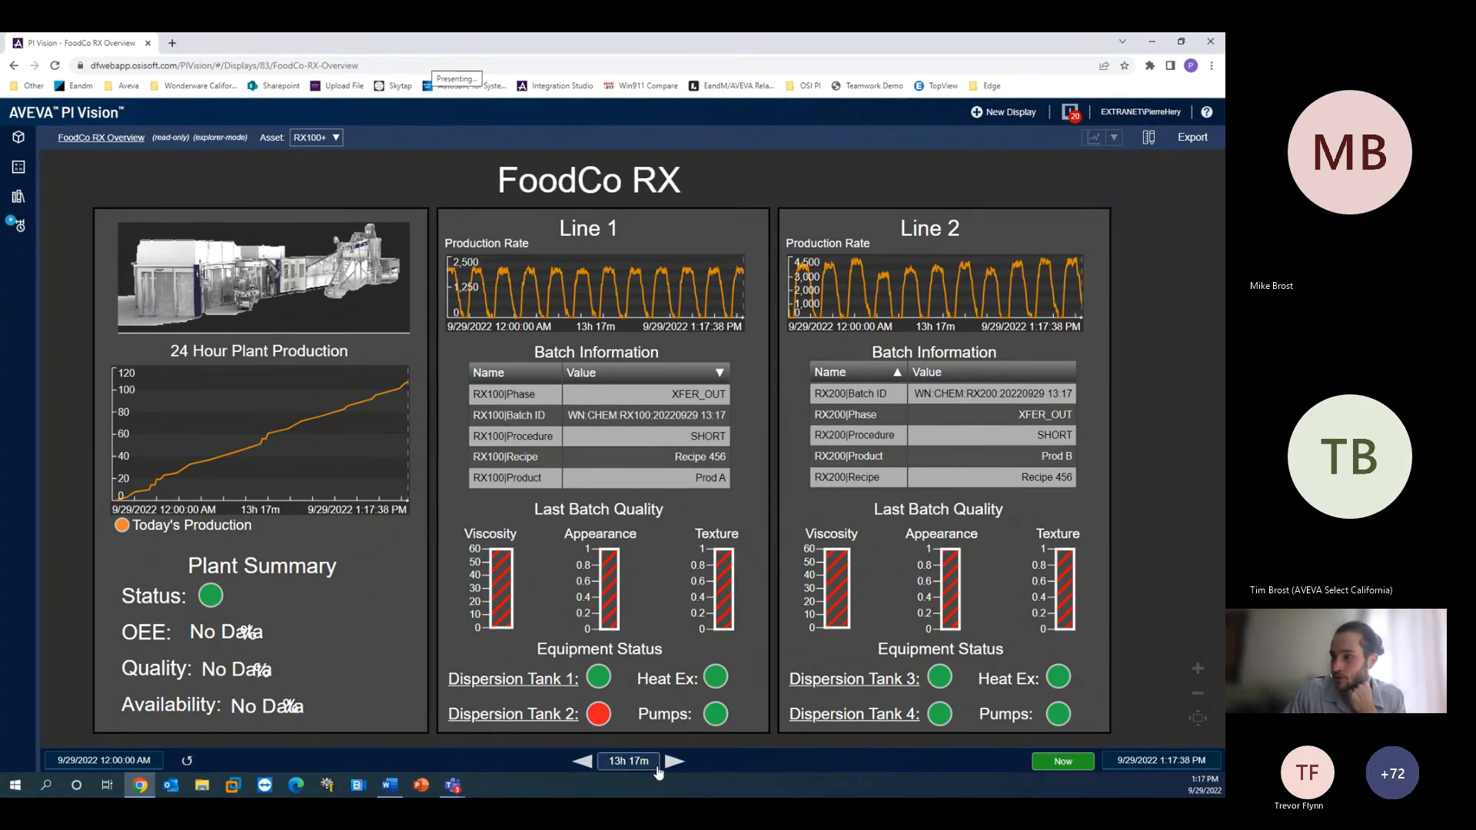
- Switch the FoodCo RX overview's time range to 8 hours, 1 day and 7 days, then jump back to now
mouse_move(641, 765)
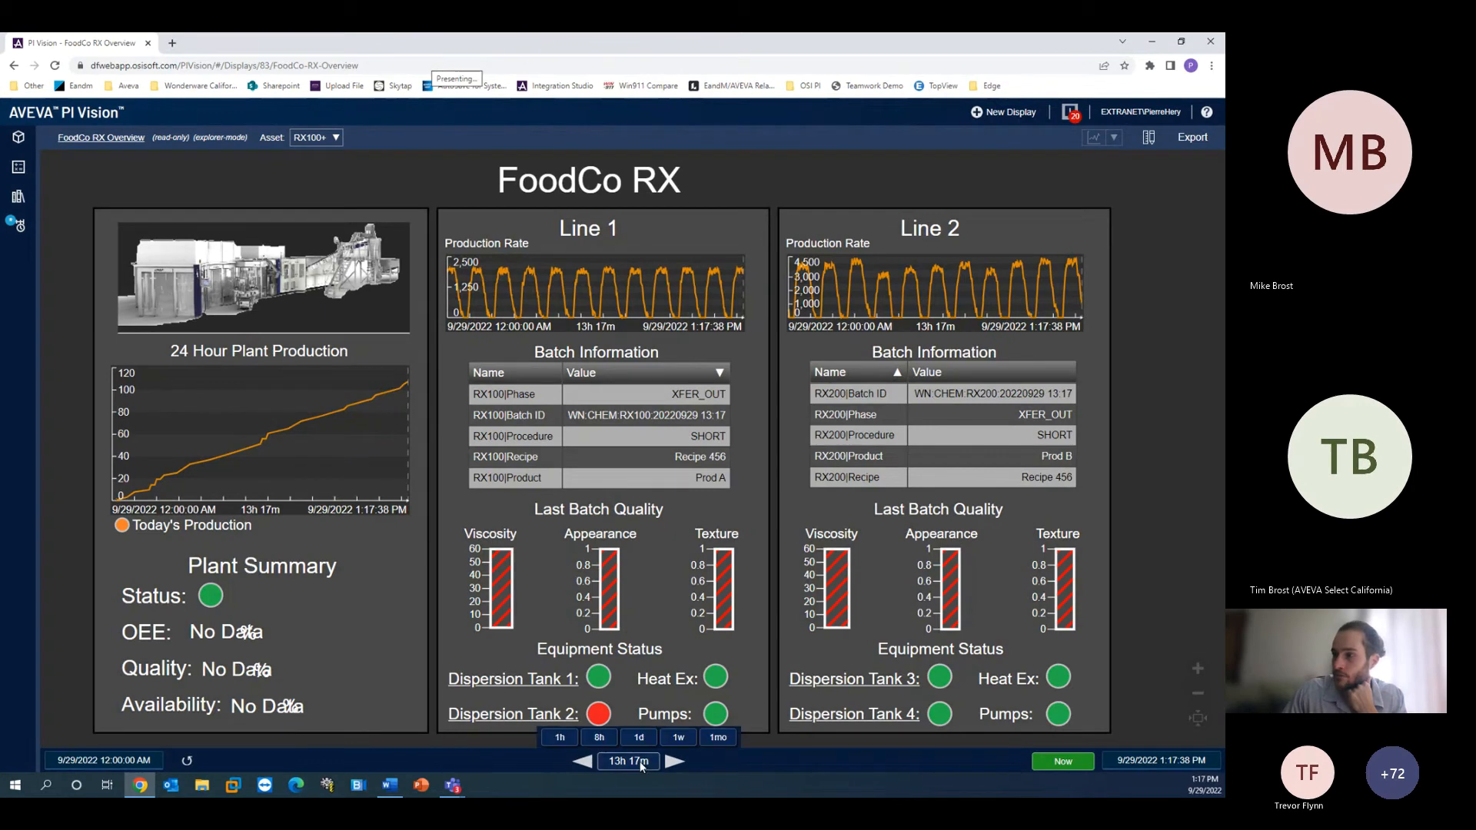
click(604, 737)
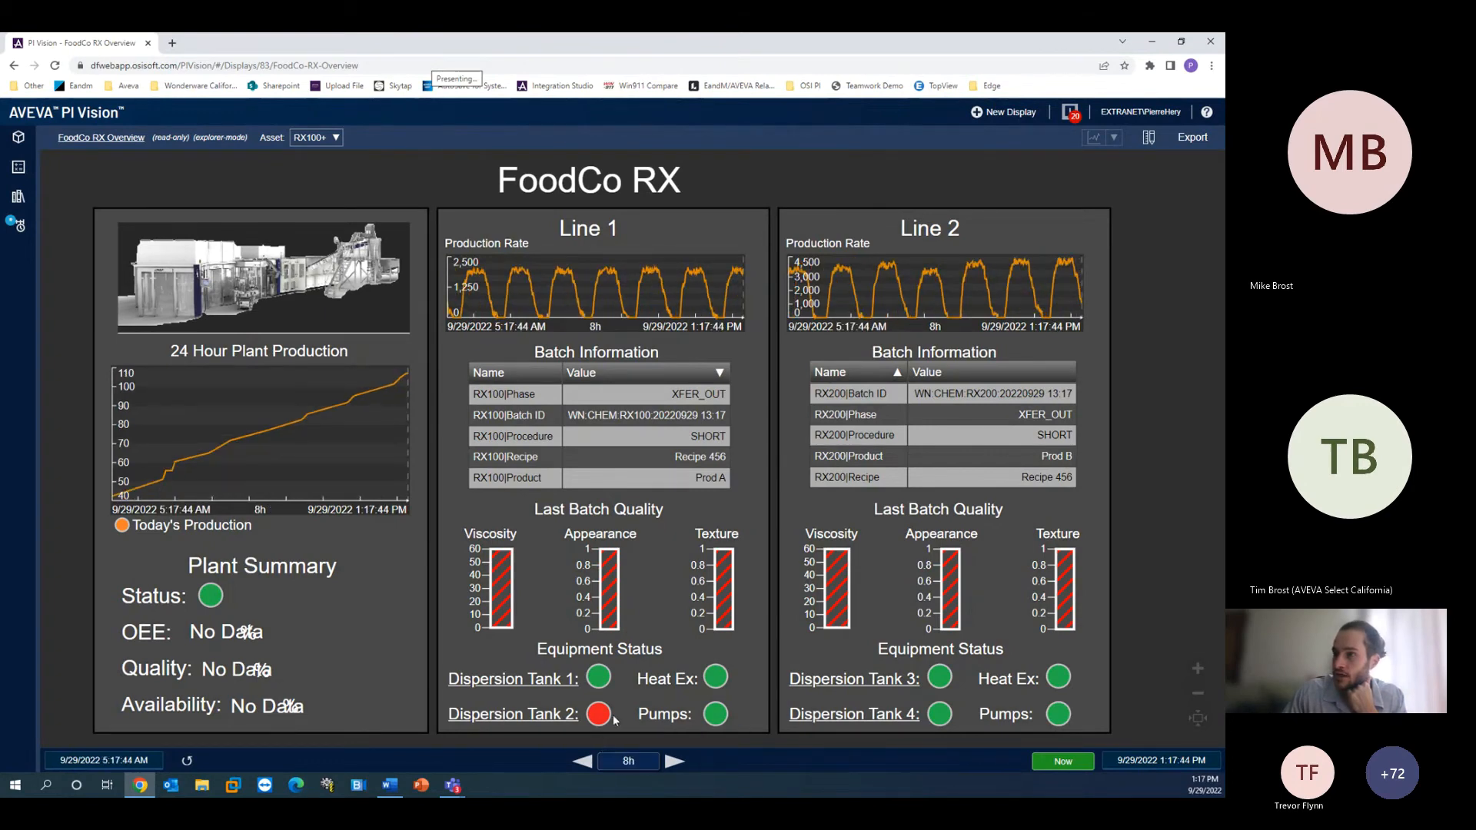
mouse_move(635, 759)
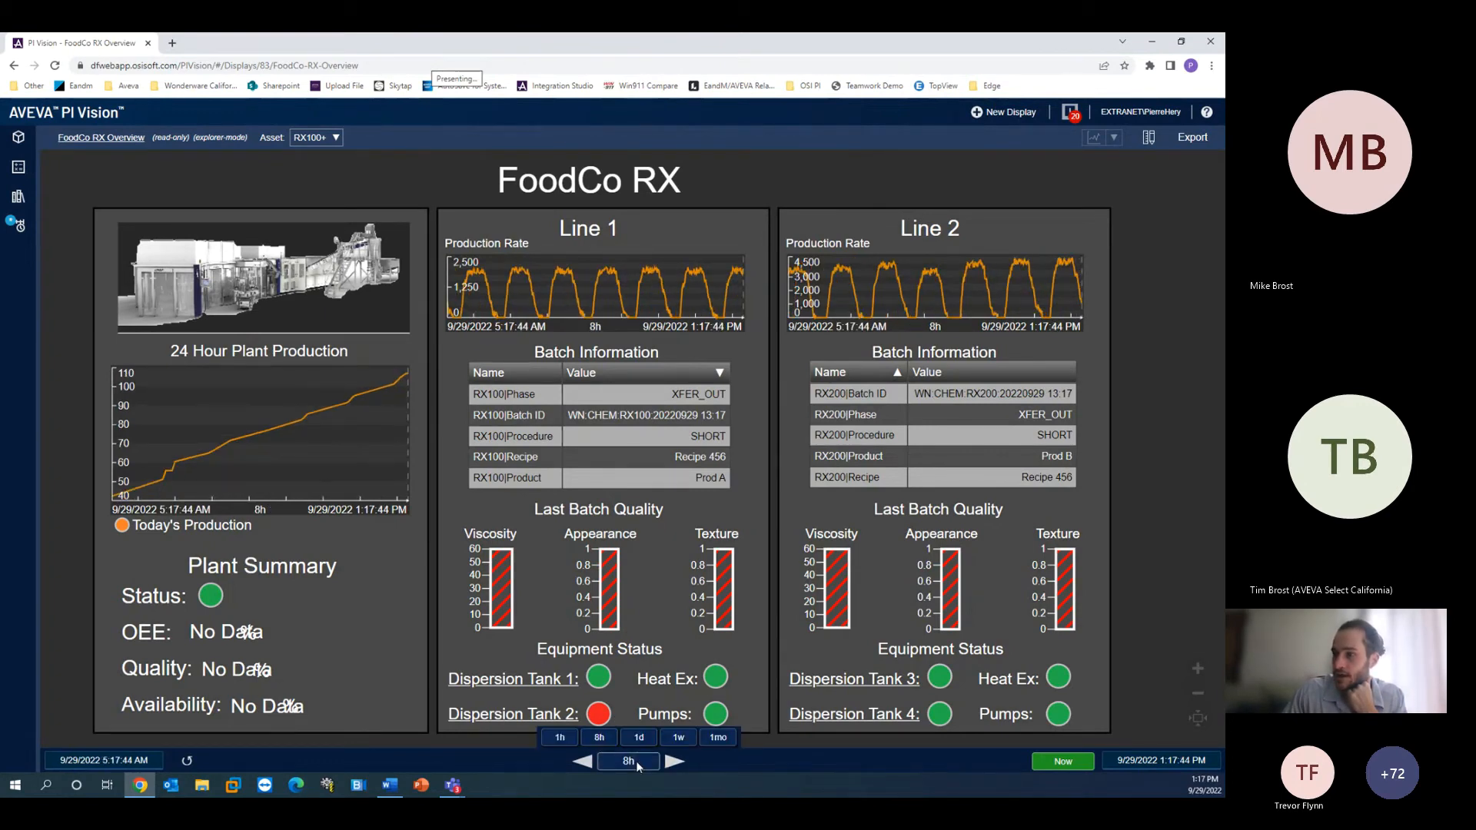
click(679, 737)
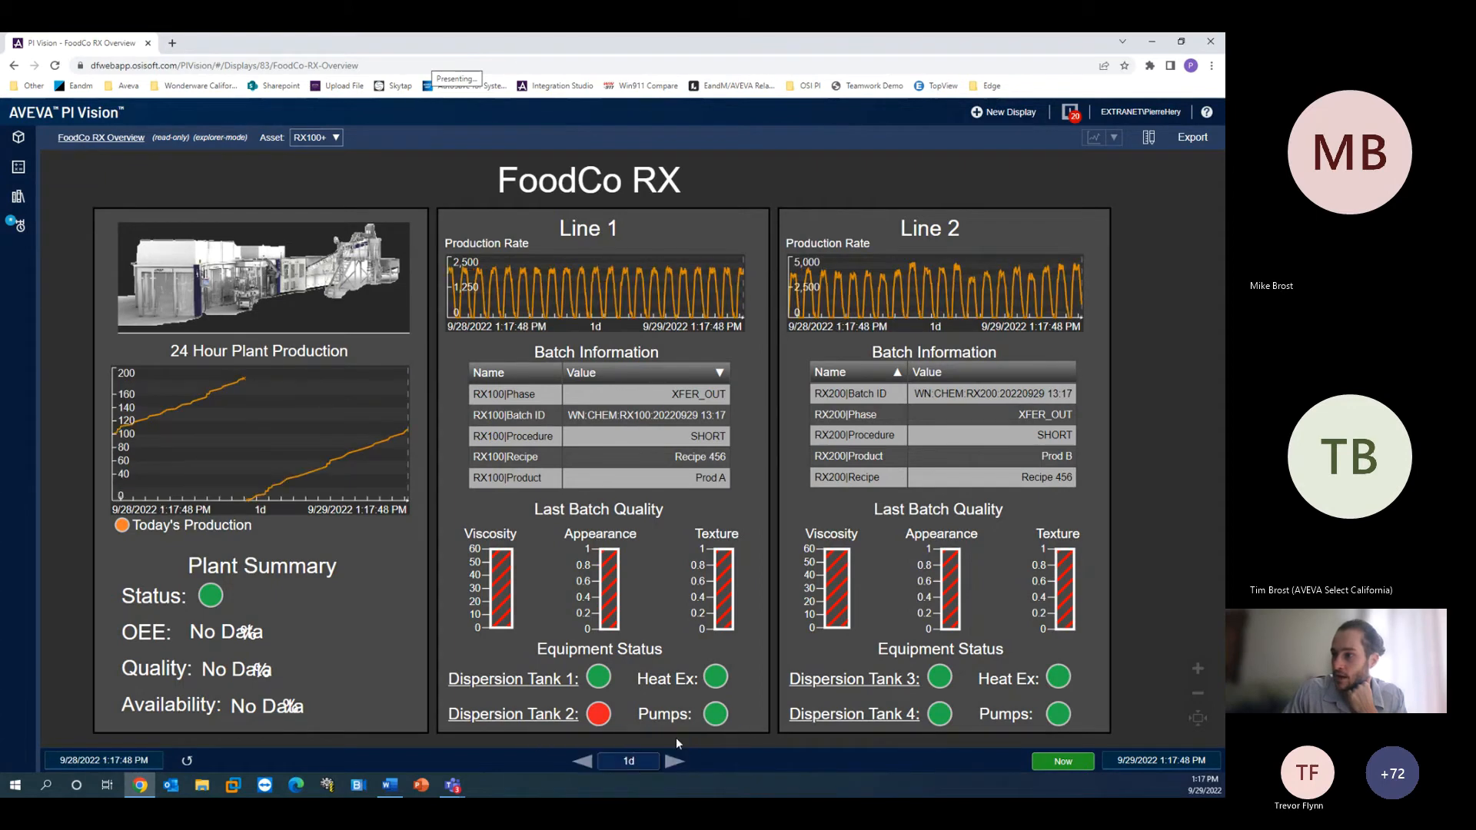
click(1078, 766)
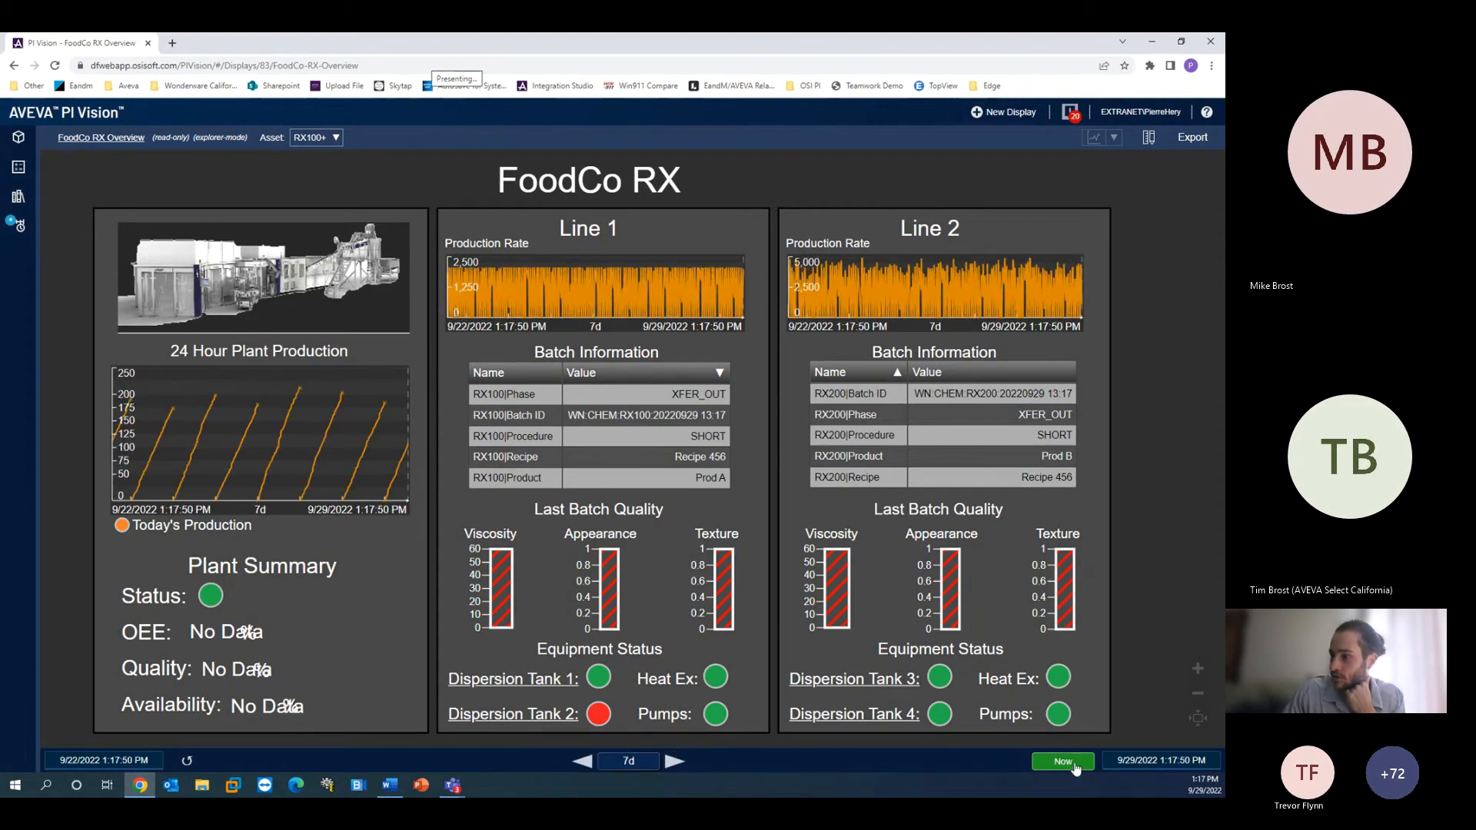
click(1073, 766)
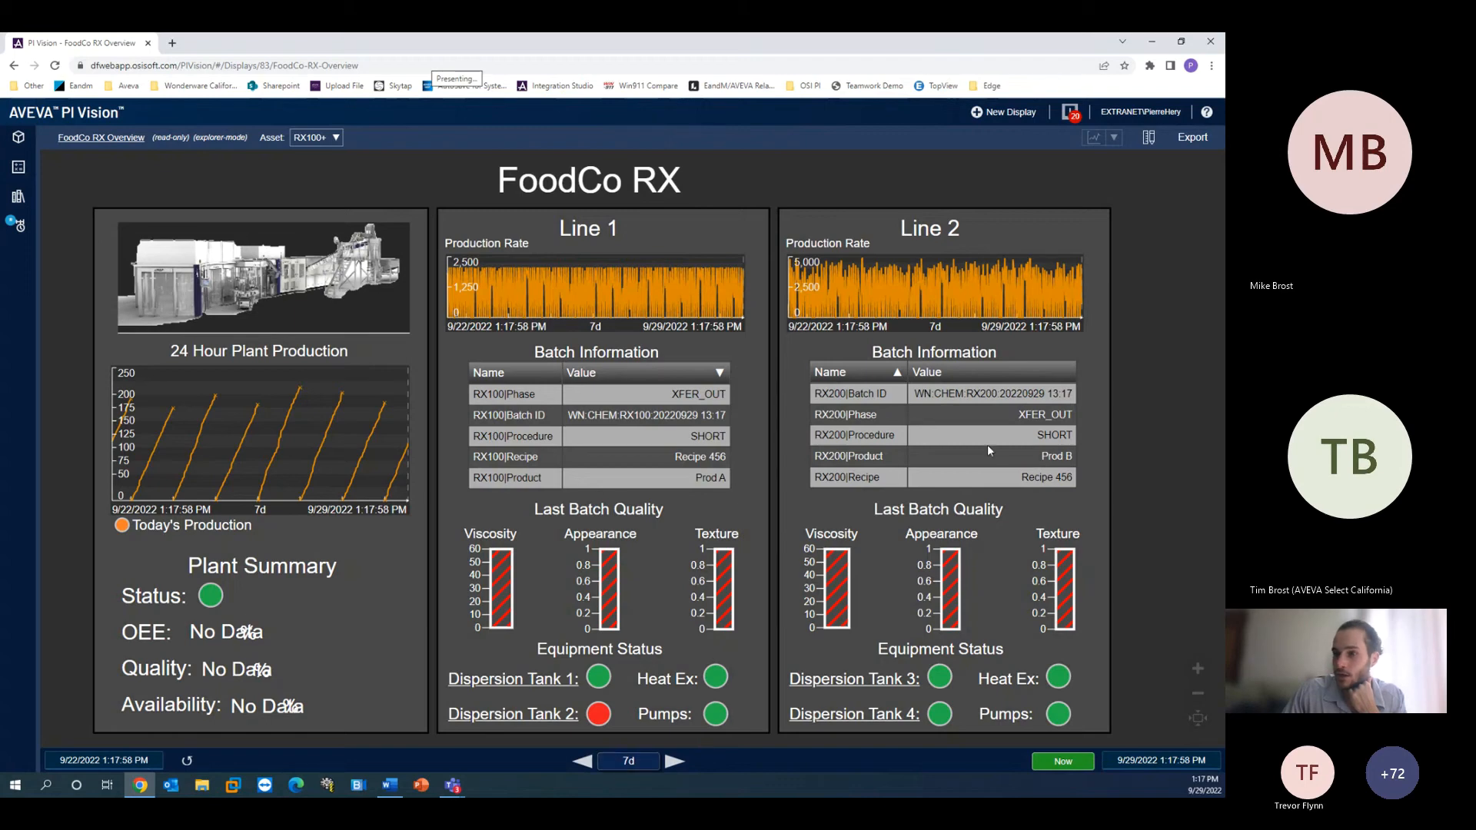
click(1192, 758)
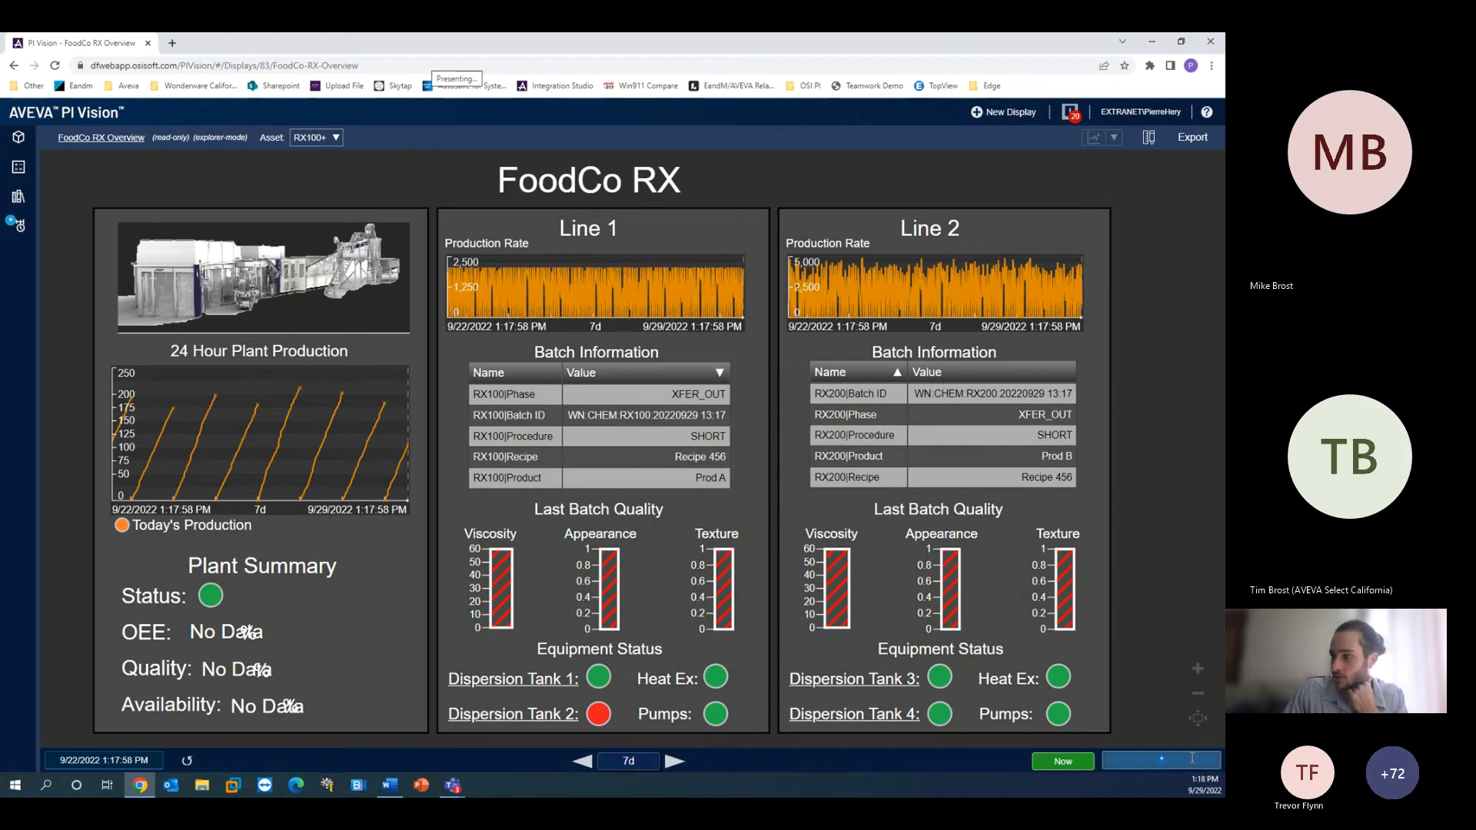
click(925, 766)
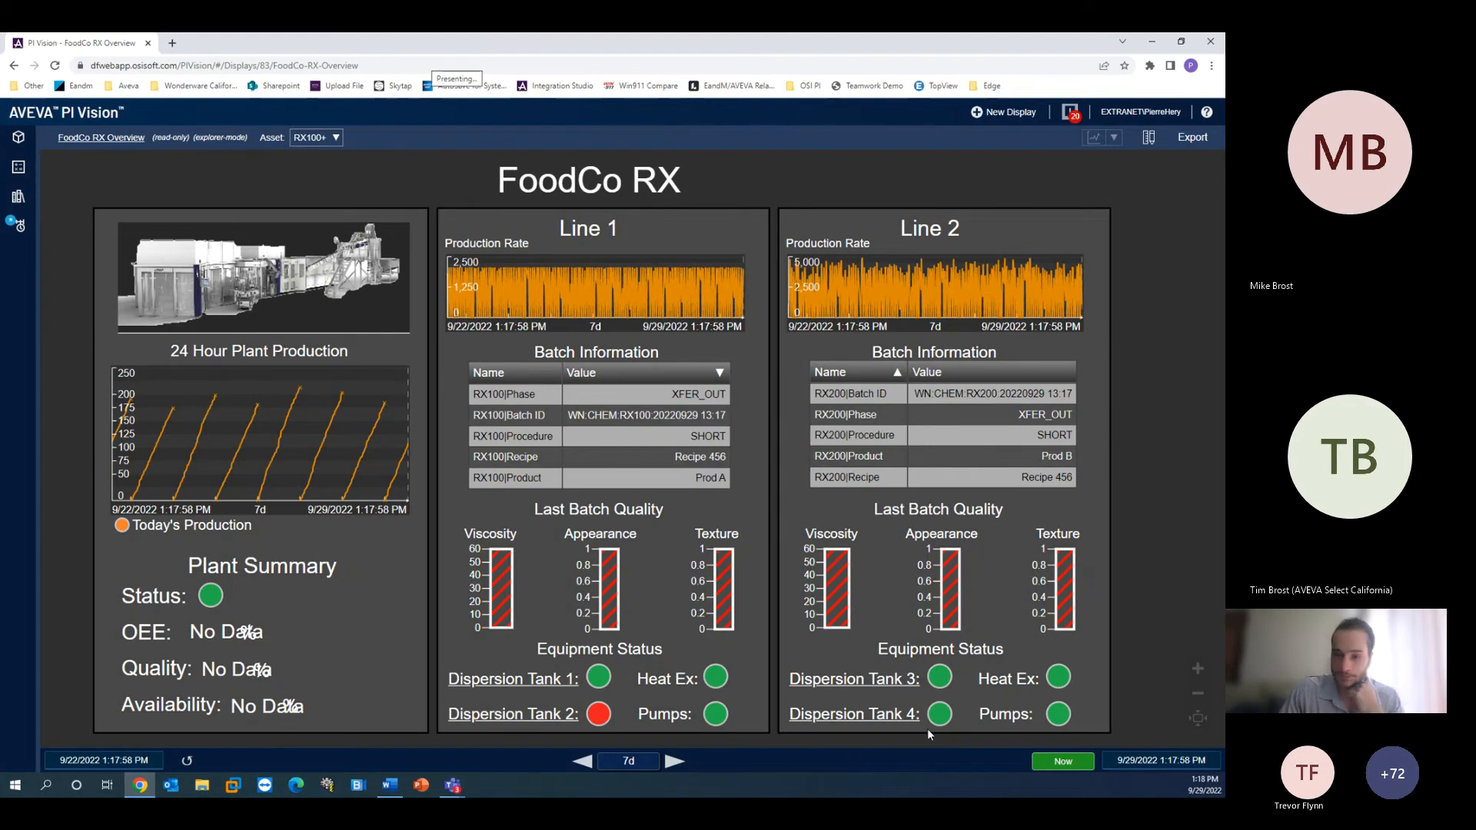
- Create a new display and open the Water World database in the asset browser
click(1026, 114)
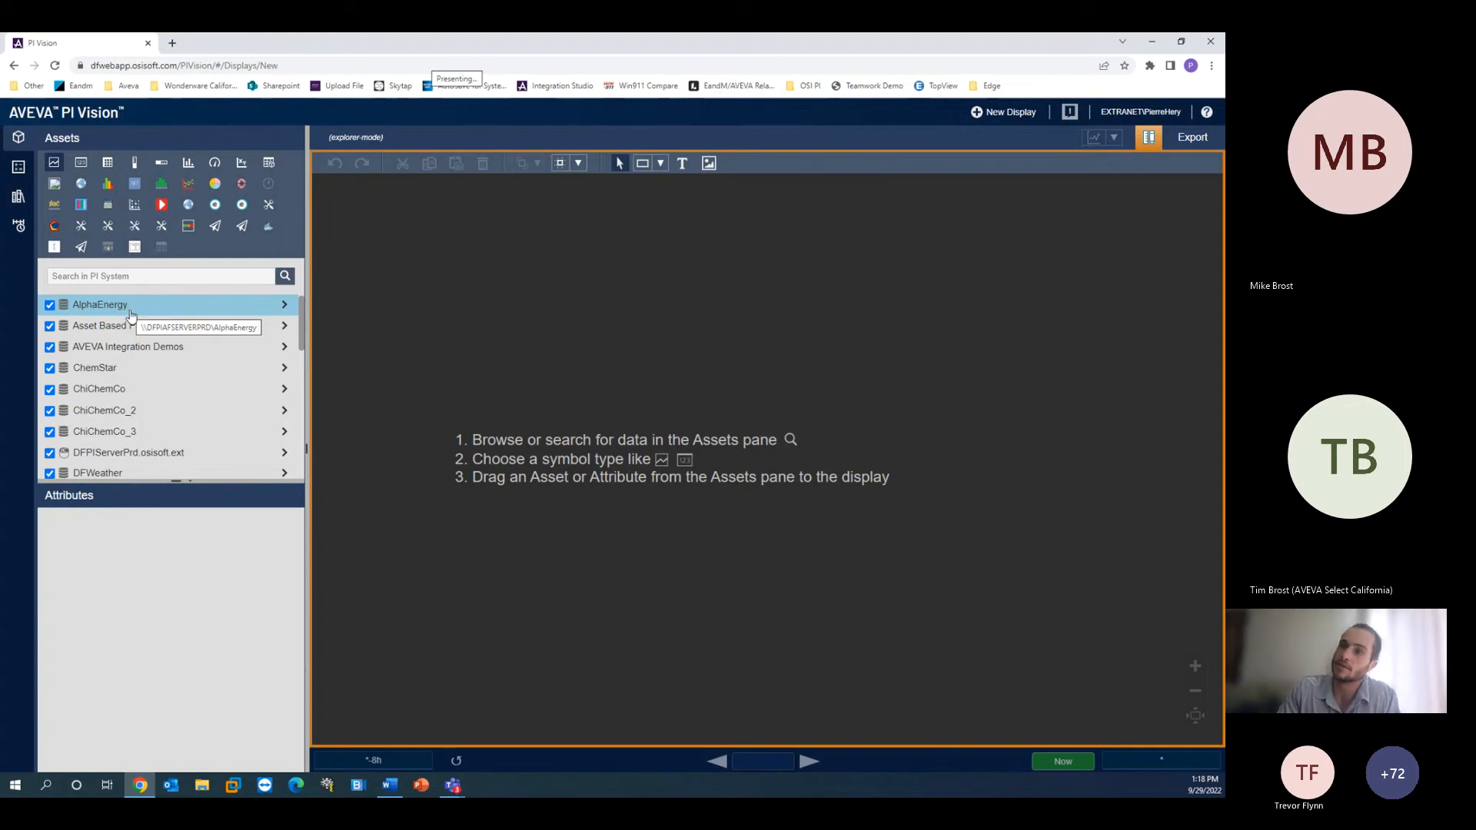
scroll(188, 402, down, 10)
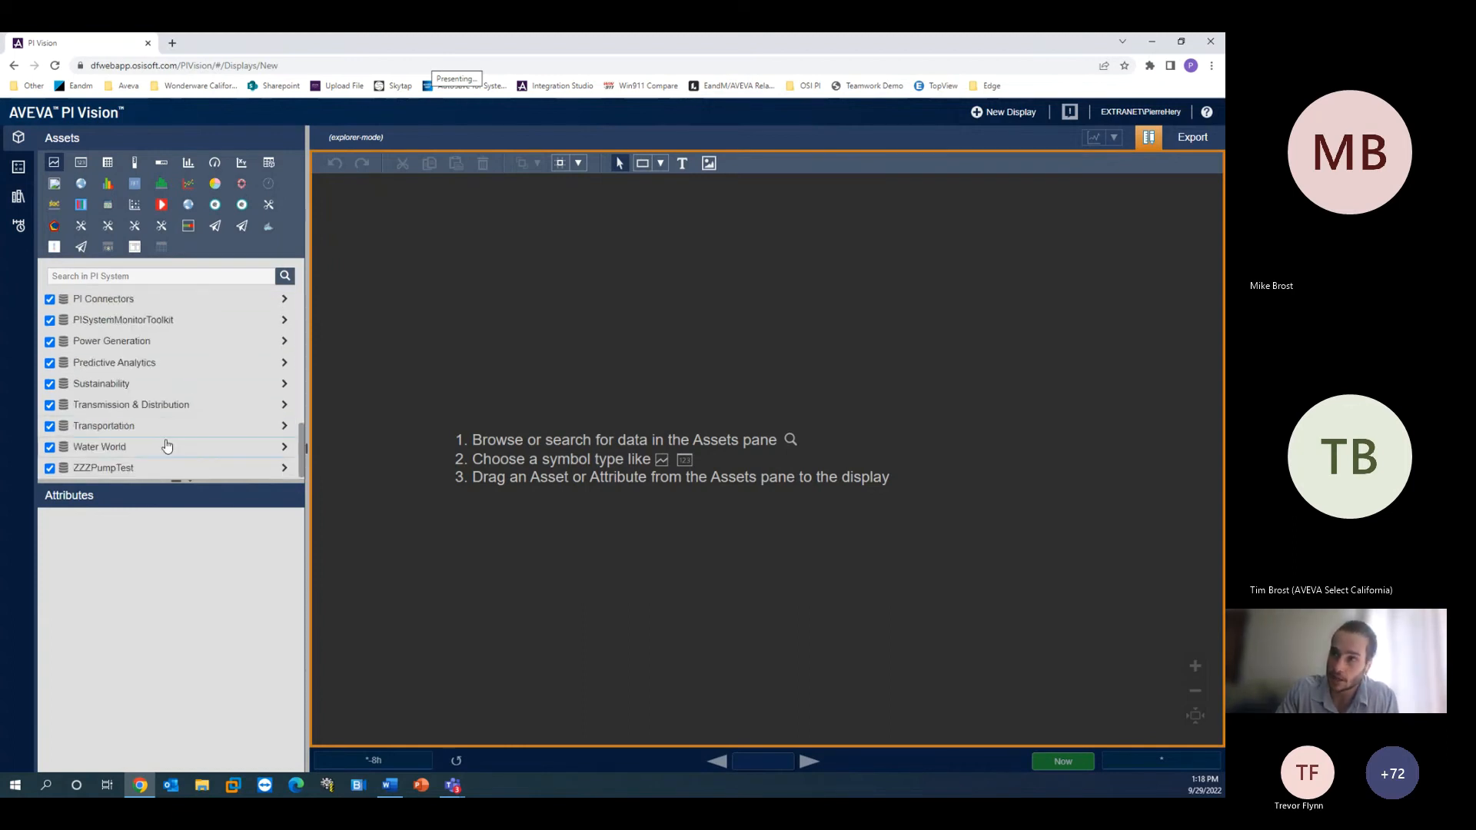
click(284, 446)
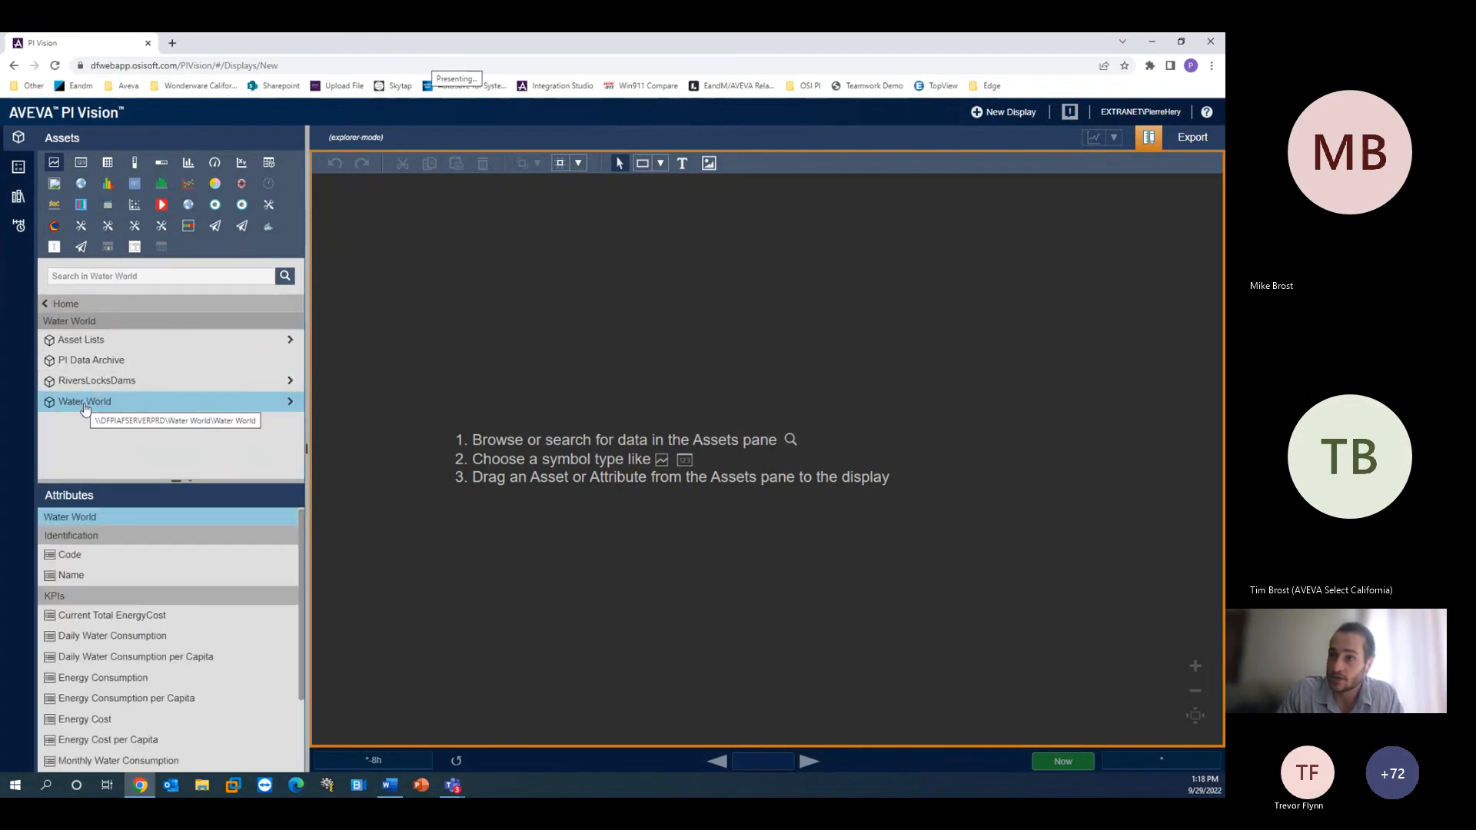
scroll(146, 599, down, 1)
scroll(147, 618, up, 1)
scroll(147, 620, down, 1)
scroll(154, 607, up, 1)
scroll(161, 615, down, 1)
scroll(162, 617, up, 1)
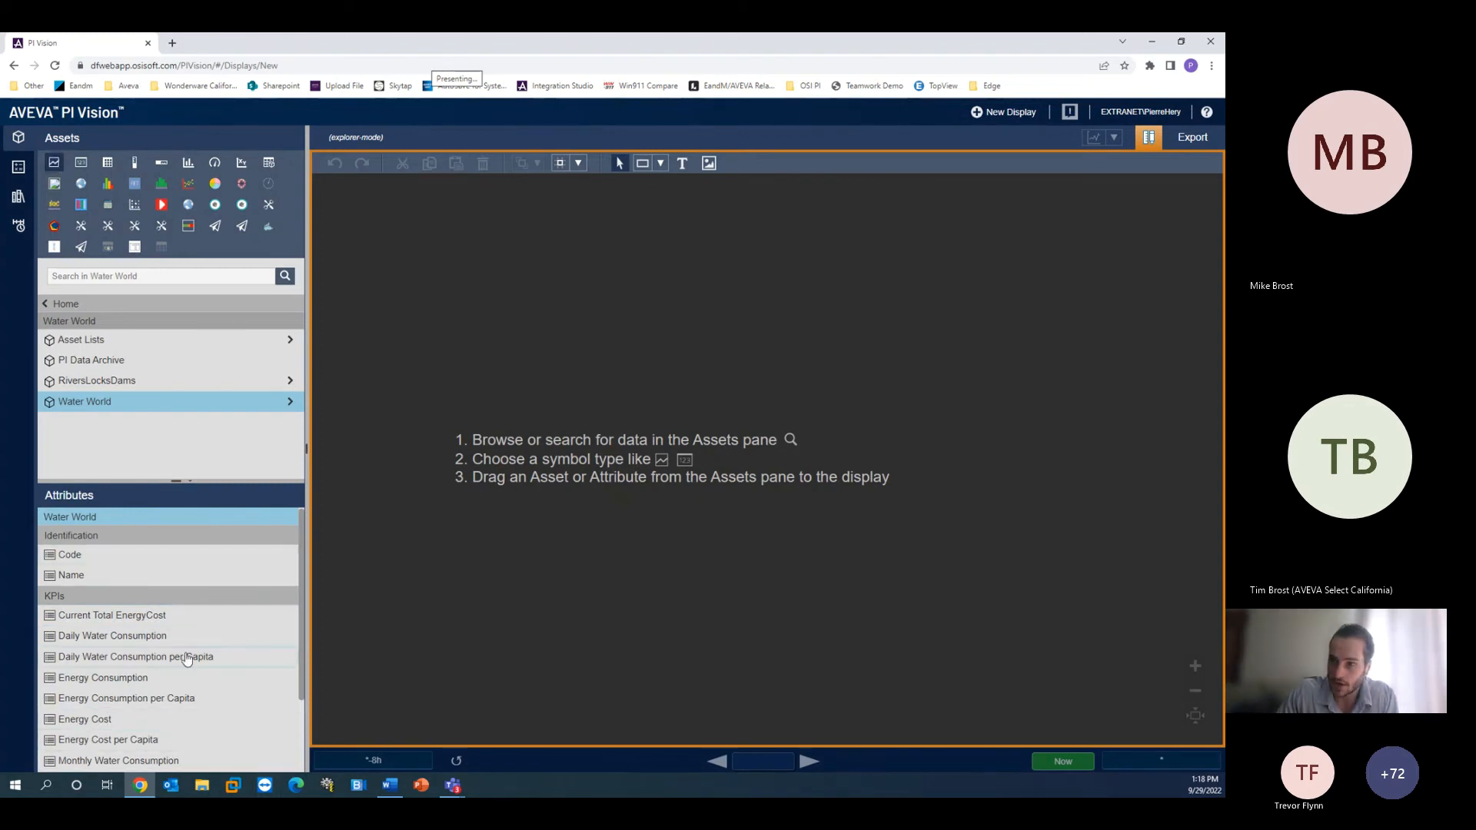
- Add a trend of the Monthly Water Consumption attribute to the display and move it toward the upper middle
scroll(184, 657, down, 1)
drag(145, 671, 446, 238)
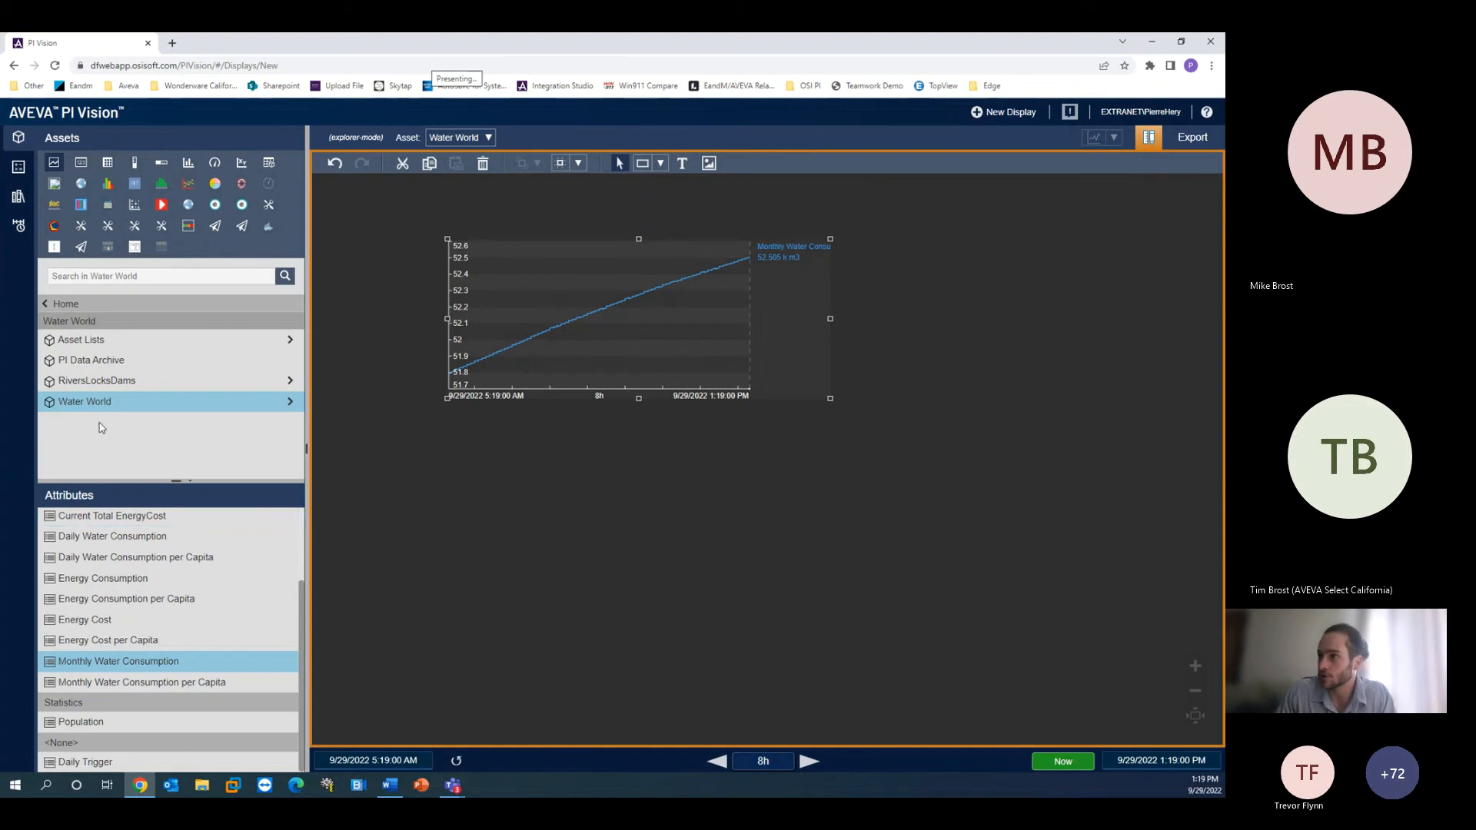
drag(624, 329, 820, 300)
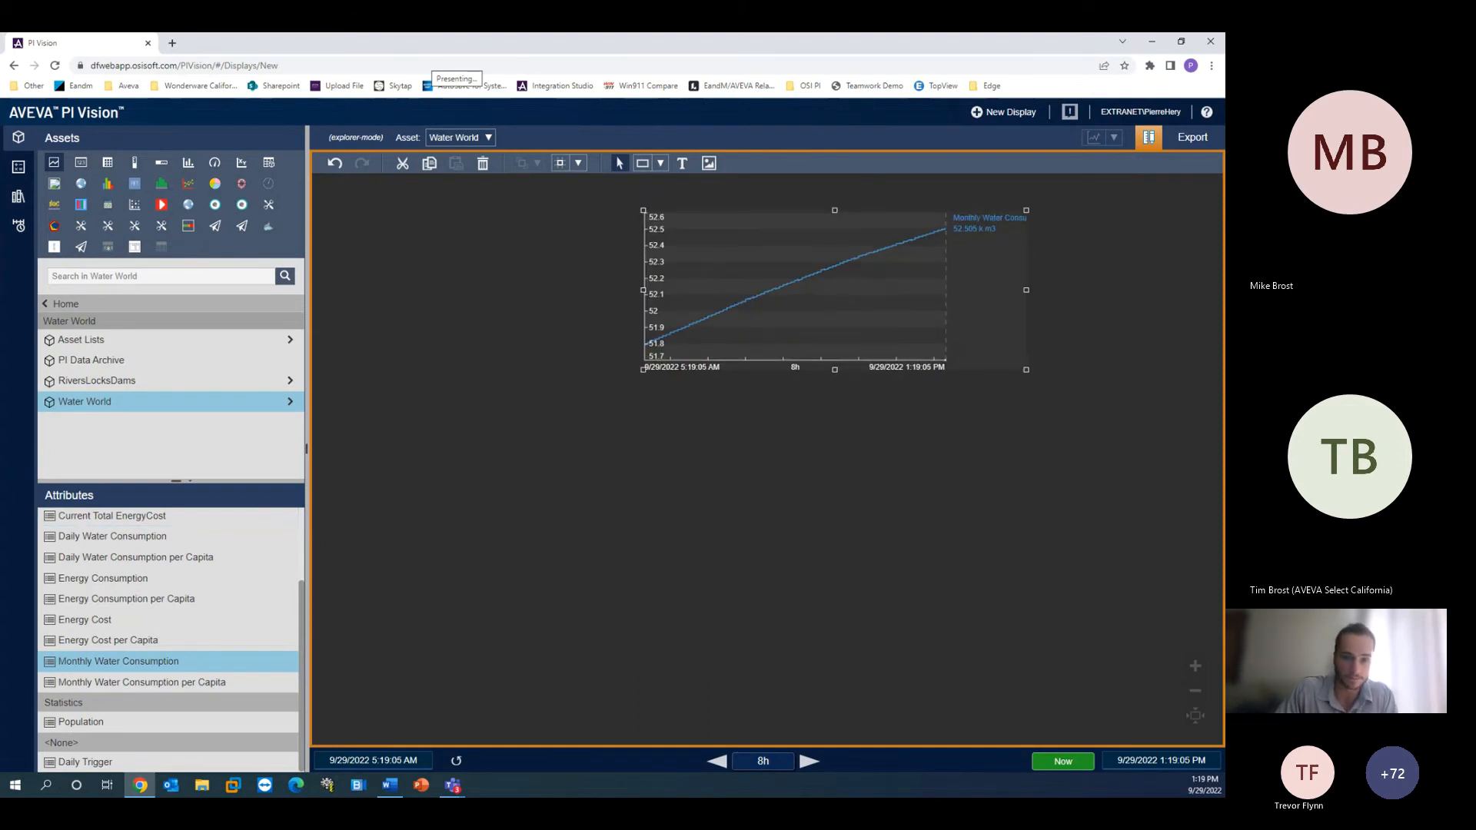
- Place a vessel symbol from the graphic library's Chemical category beside the trend
click(18, 197)
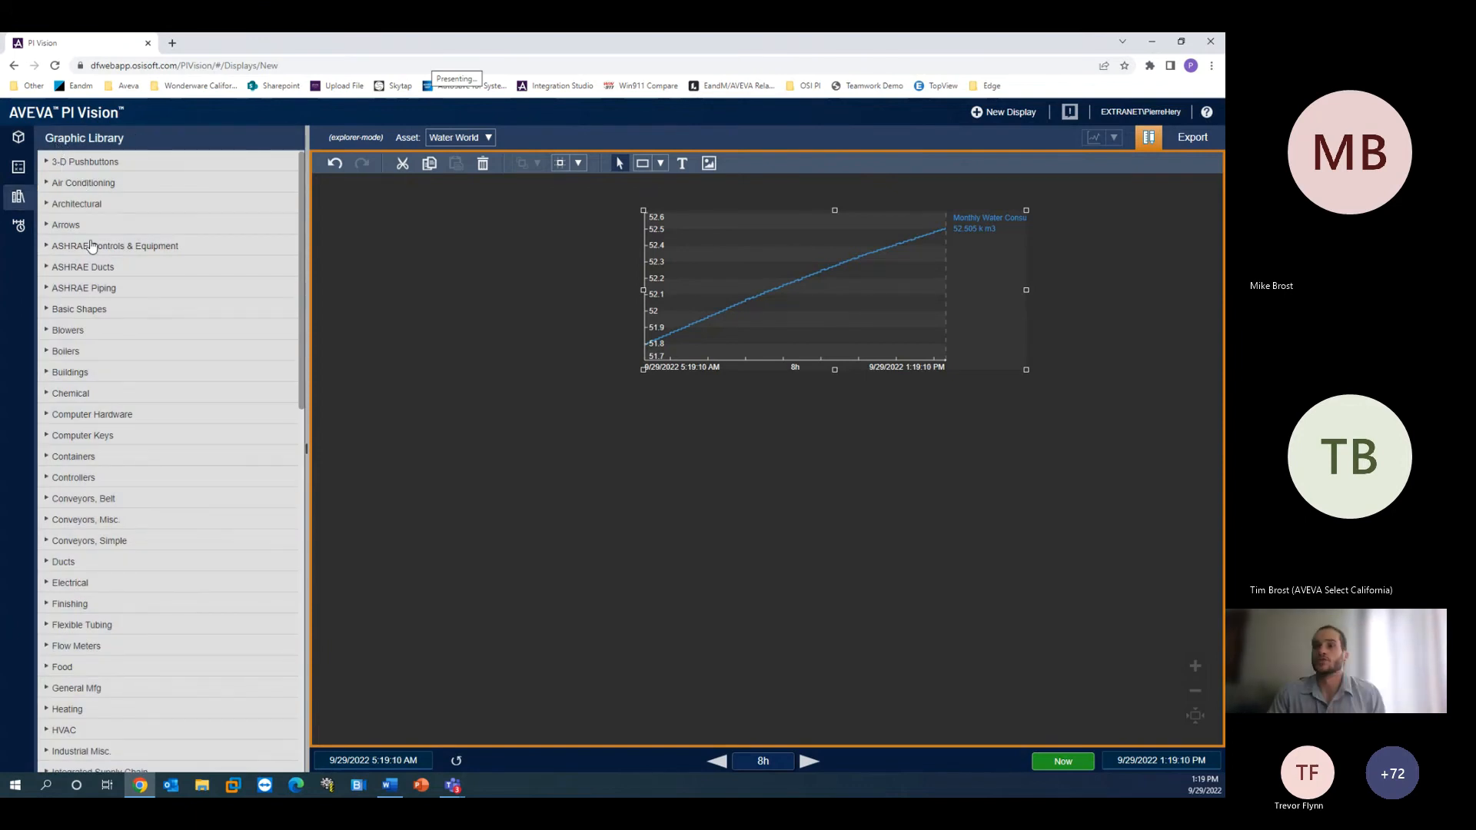
click(47, 309)
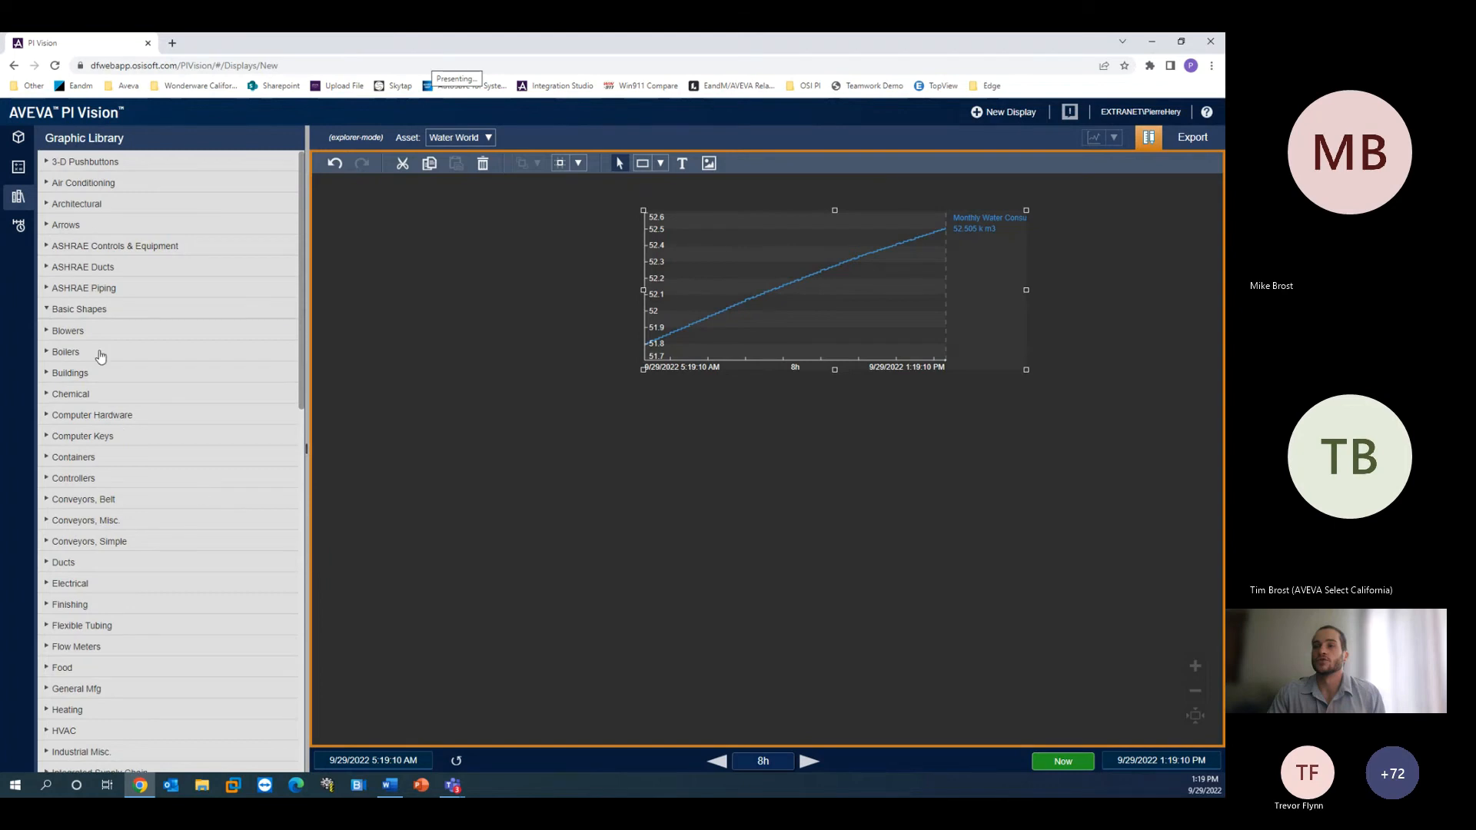
click(46, 309)
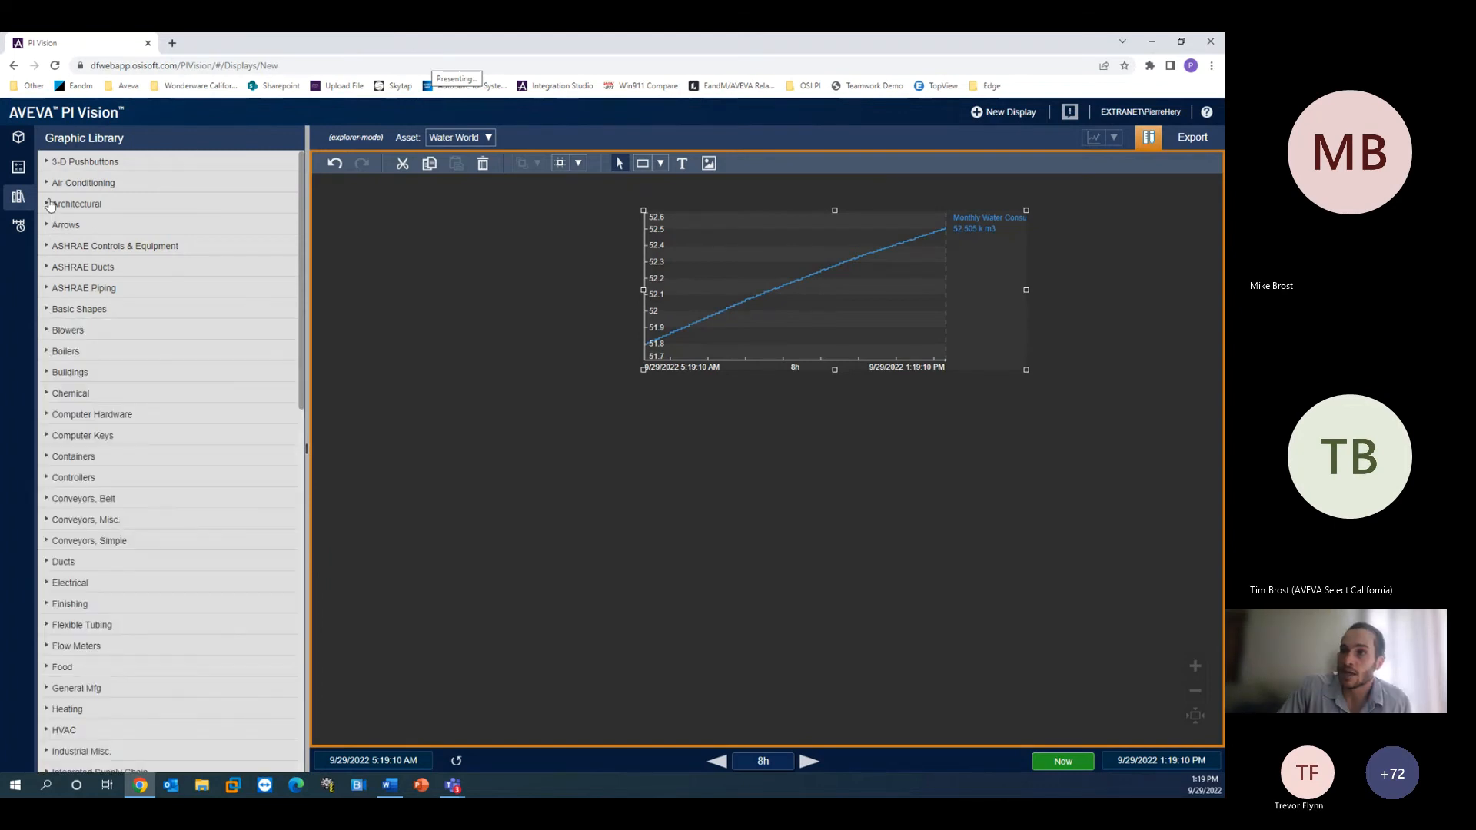
scroll(87, 439, down, 2)
click(47, 266)
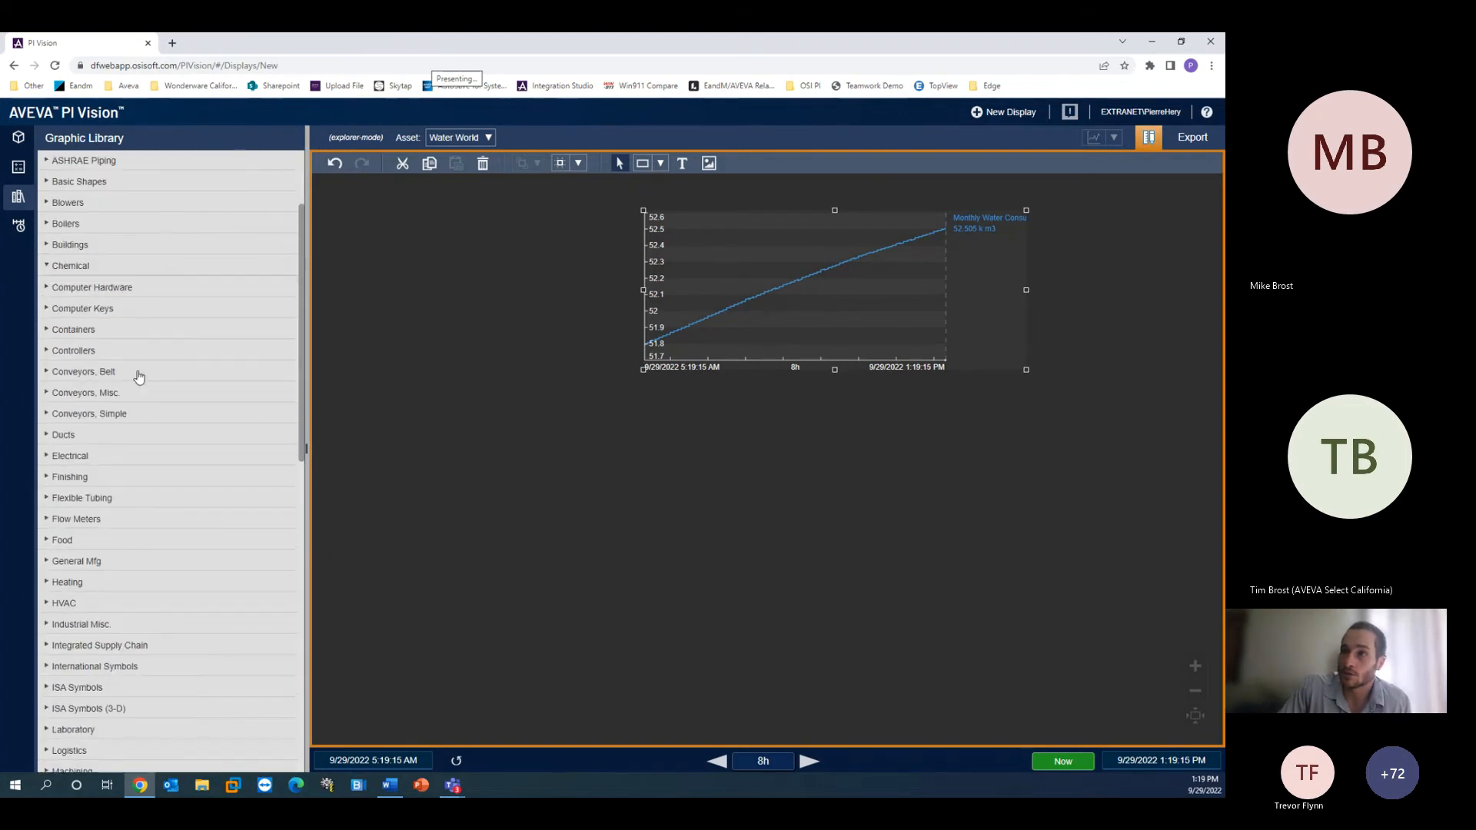
drag(61, 300, 470, 293)
click(528, 383)
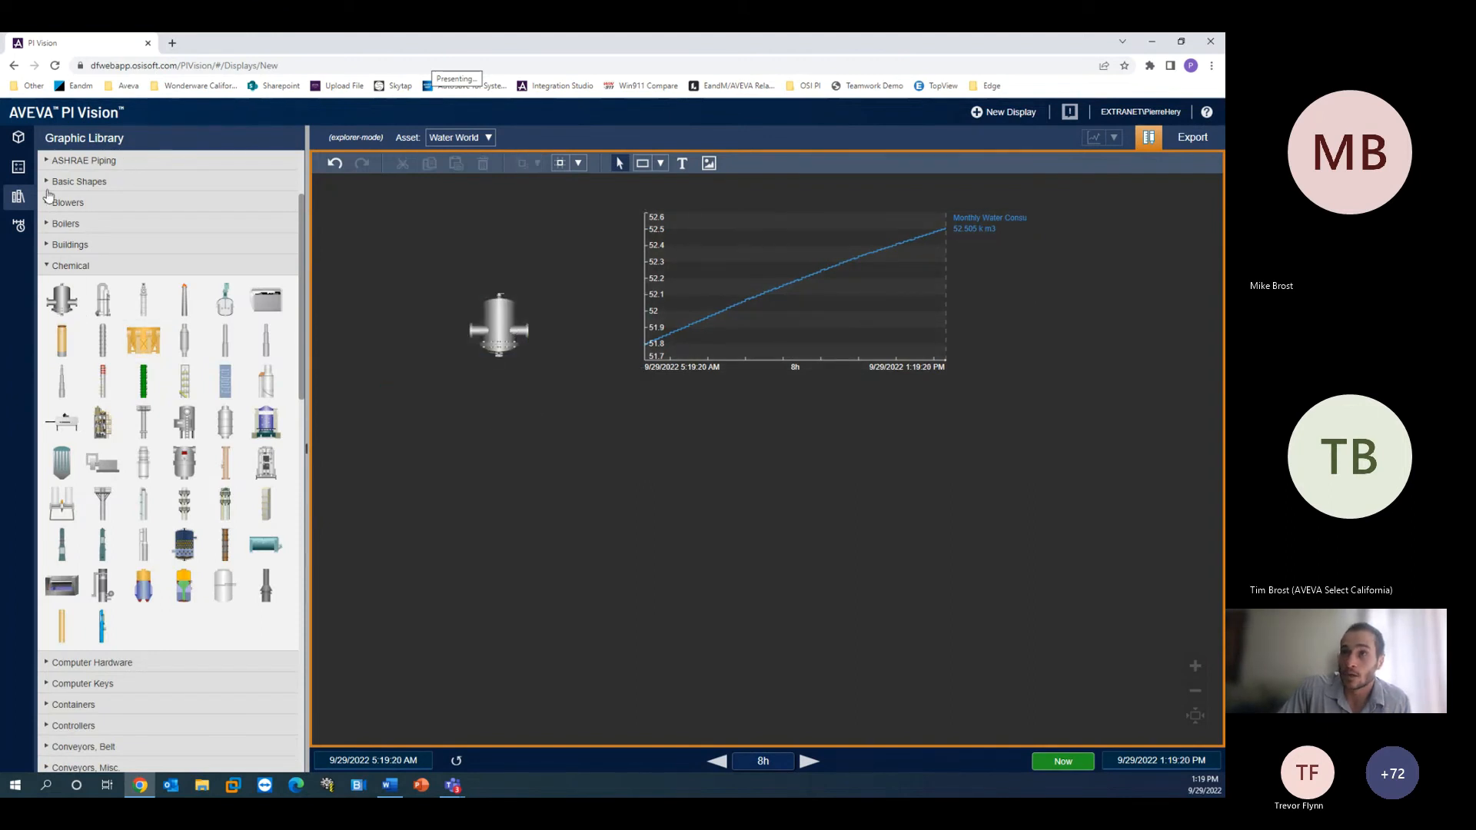
- Start a new calculation named Calculation in the calculation editor
click(23, 201)
click(20, 167)
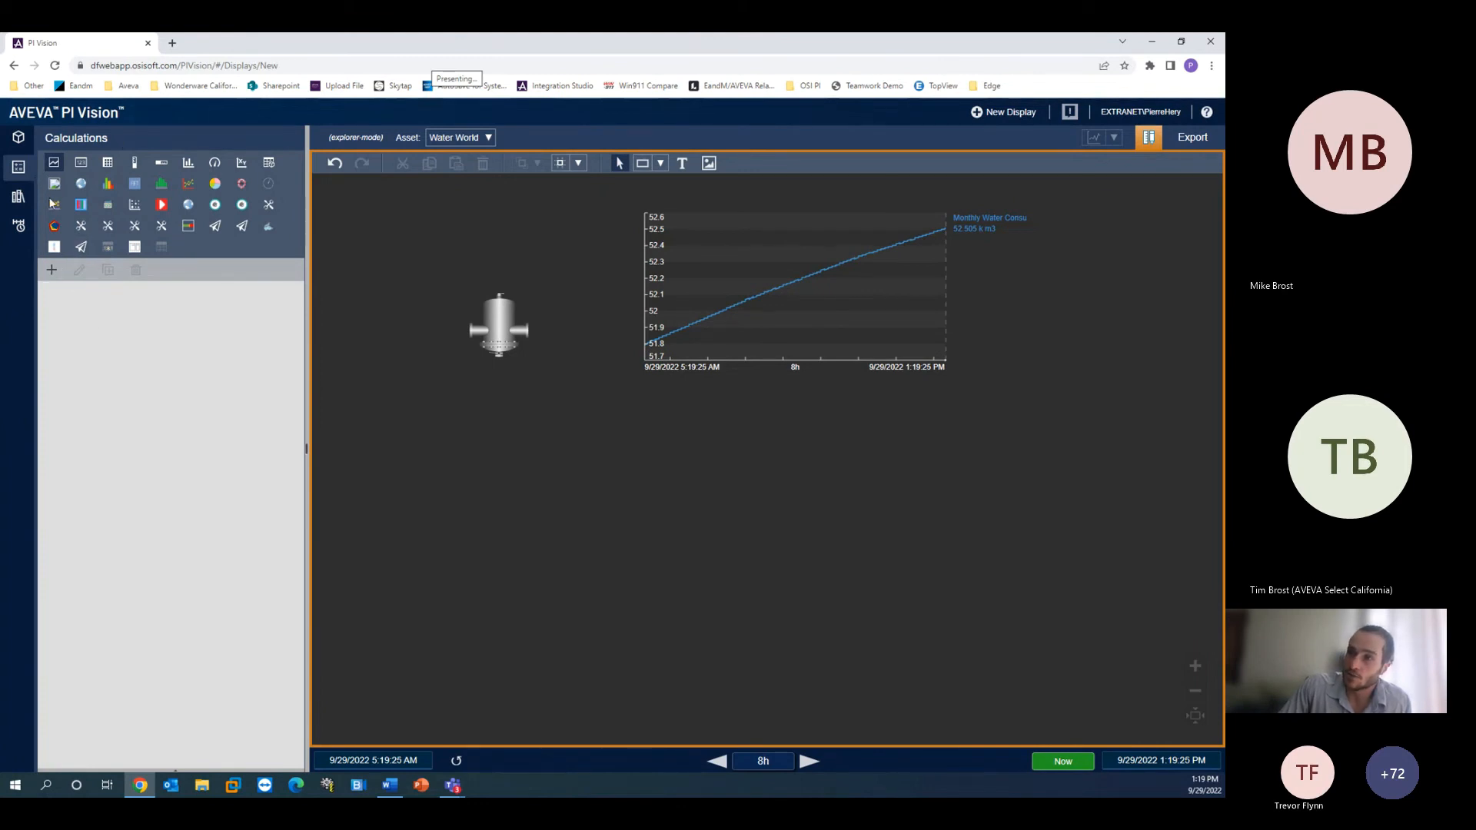
click(53, 271)
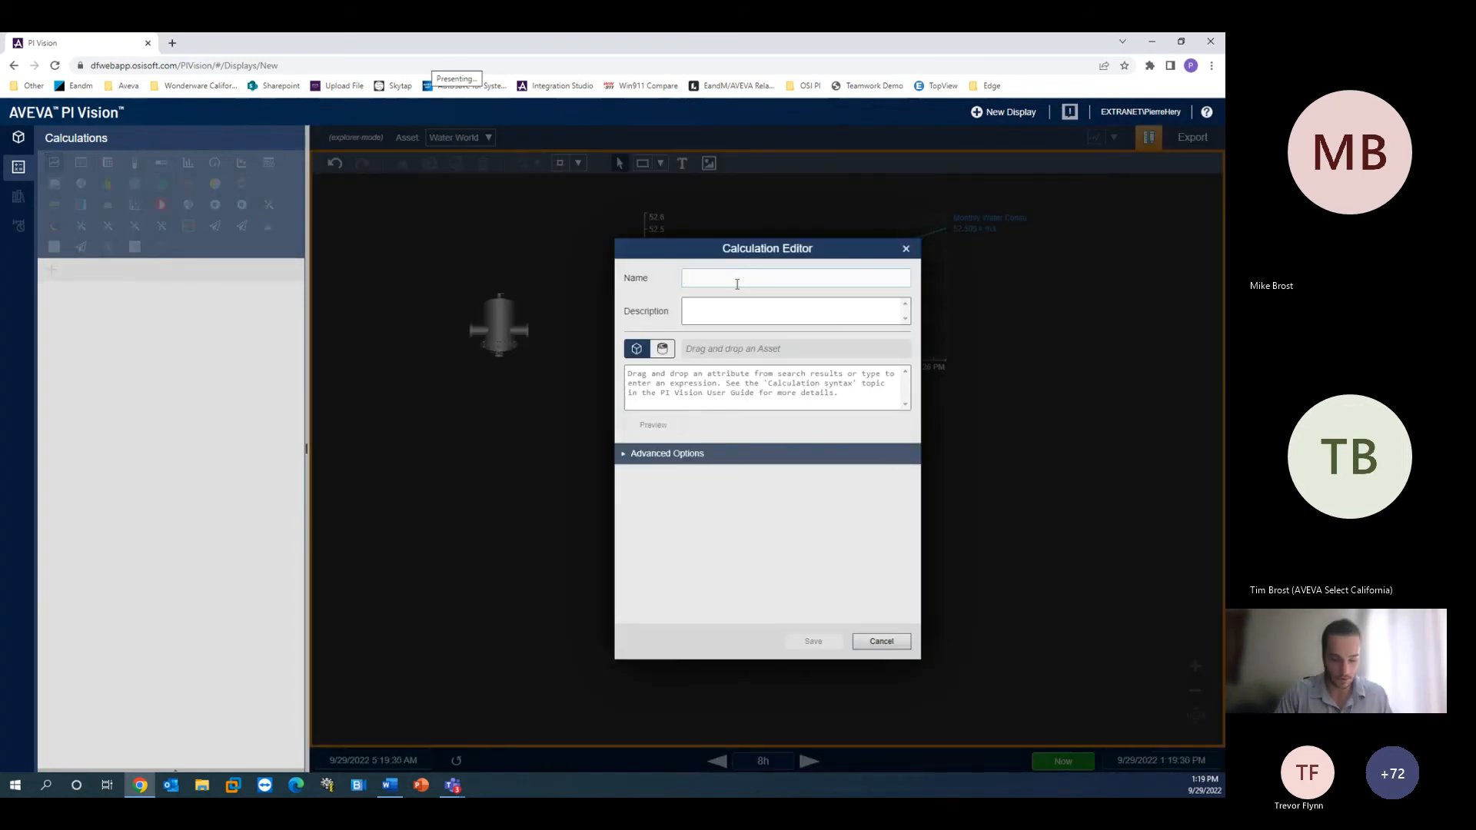
text(Calculation)
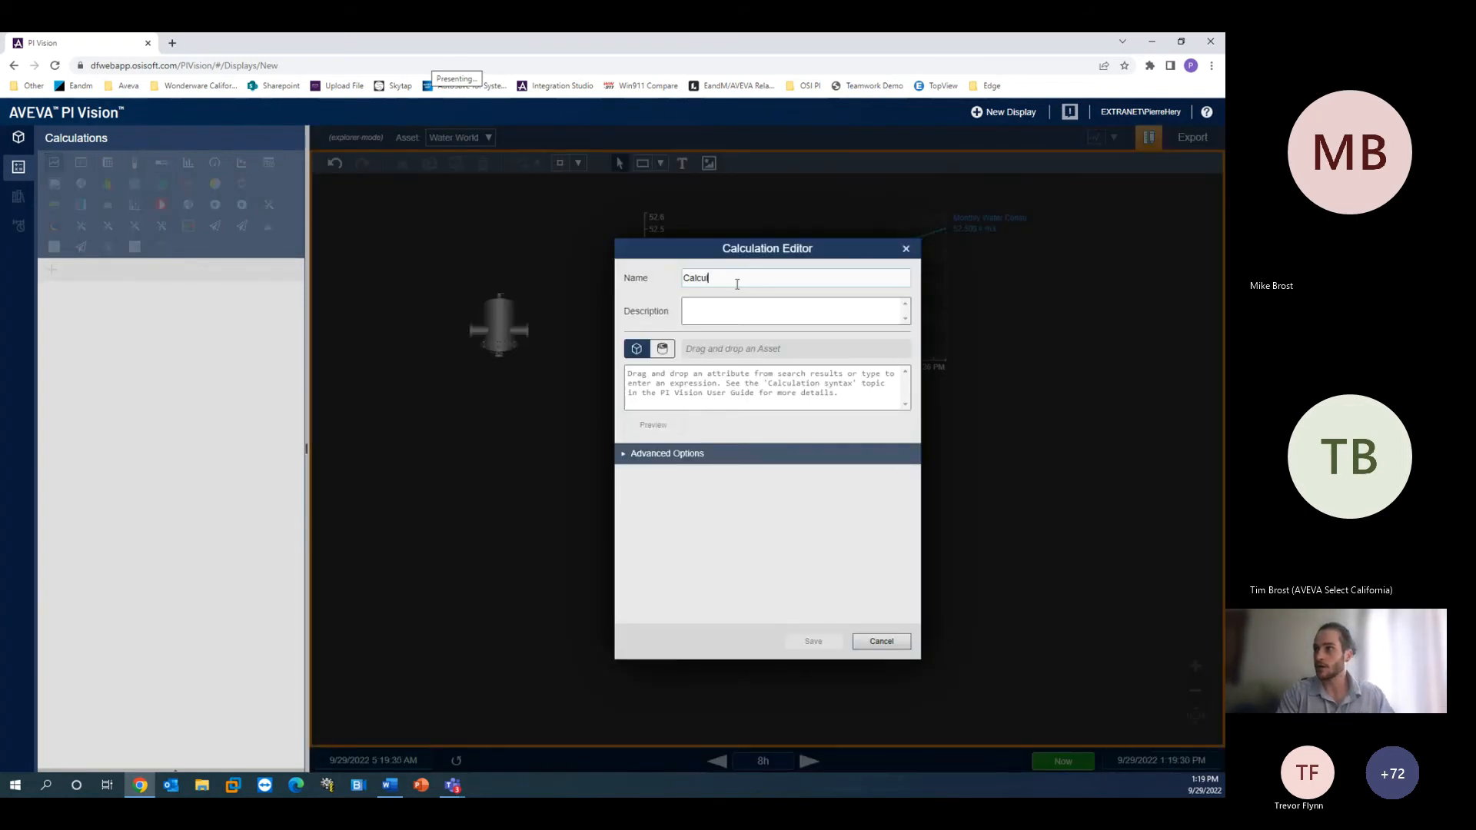
click(739, 383)
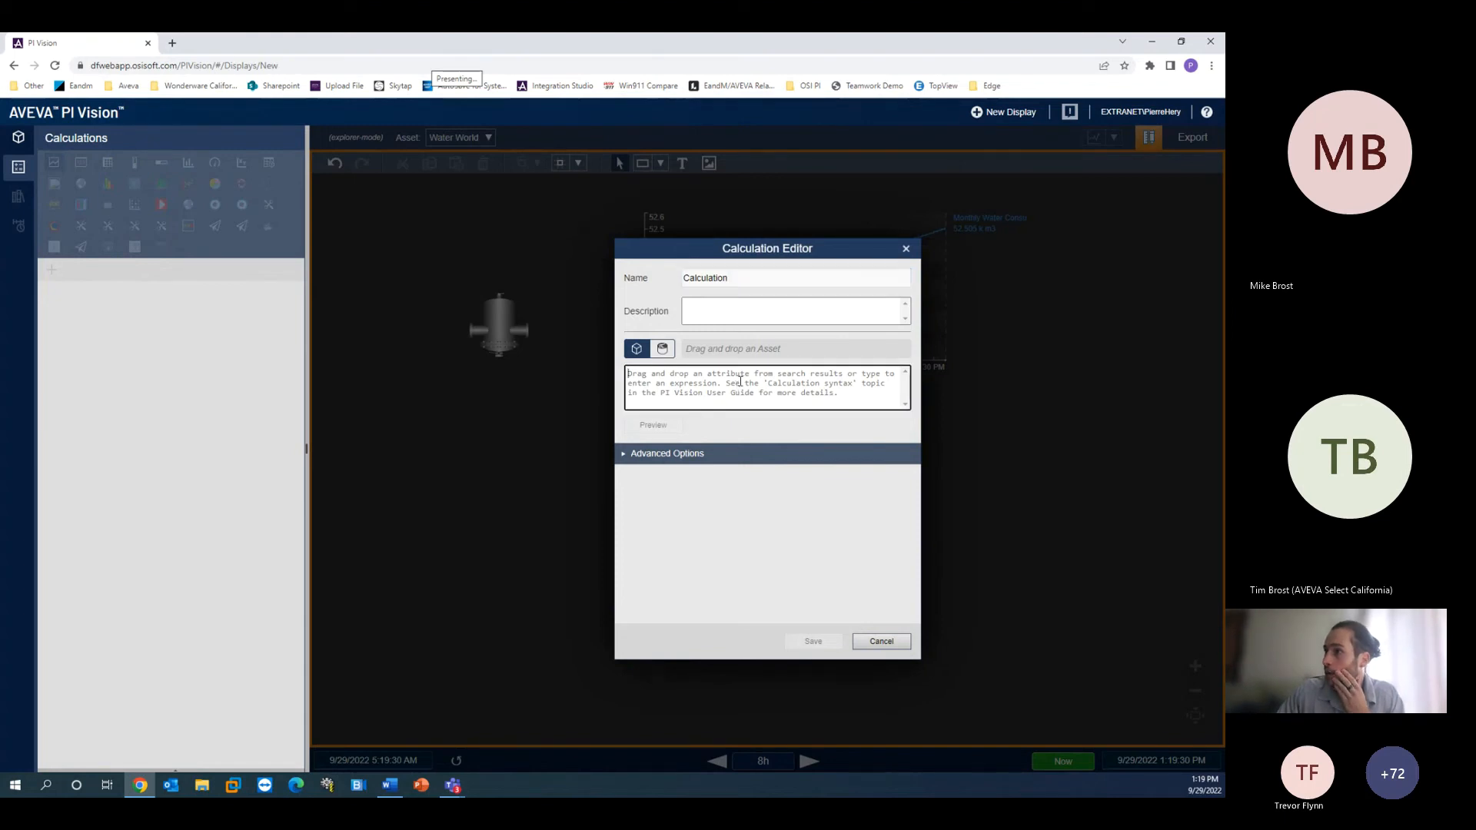
- Set the calculation expression to 'Monthly Water Consumption per Capita' * 'Population' from Water World attributes and save it
click(24, 143)
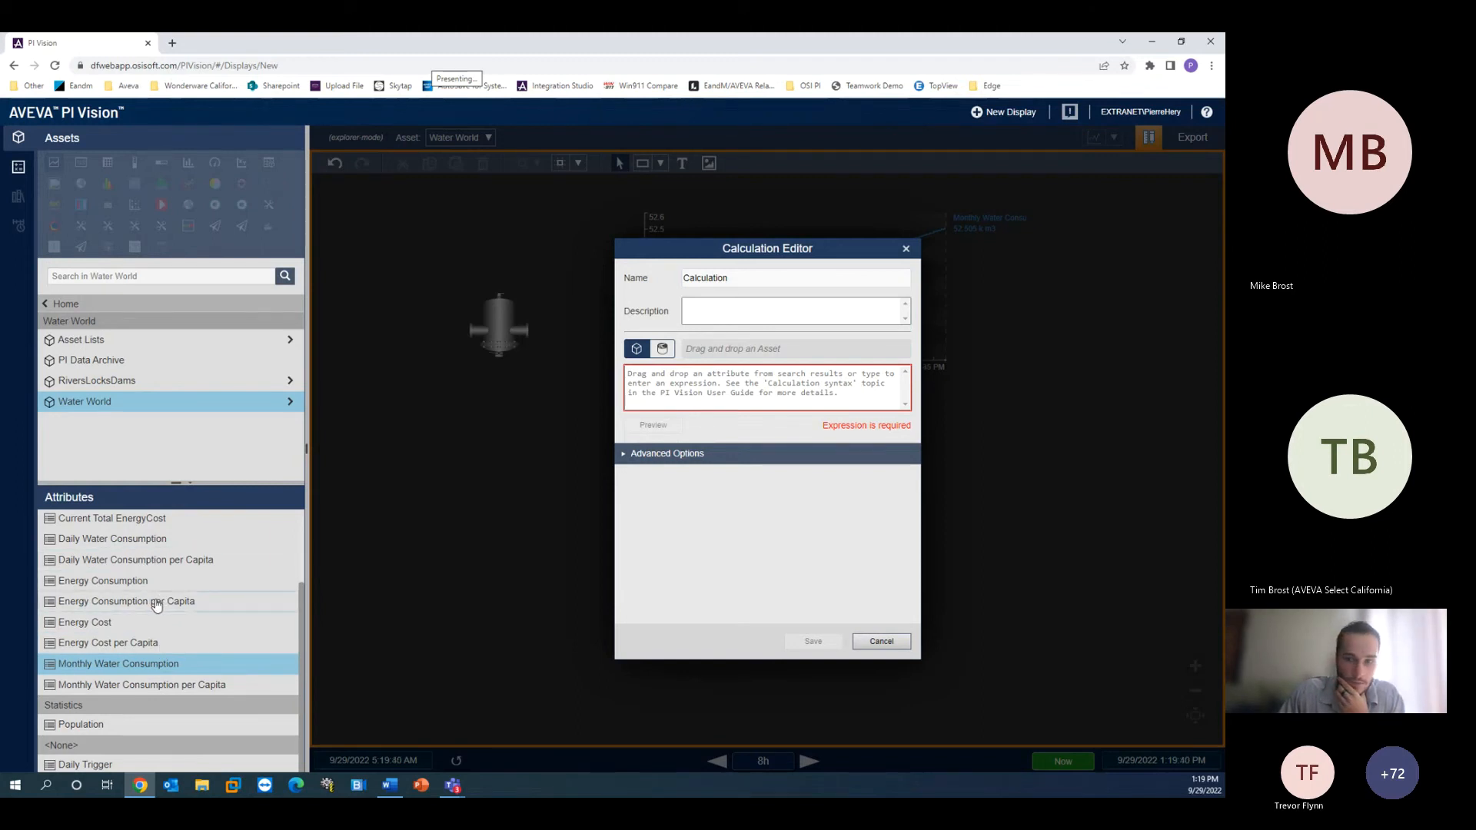
click(133, 692)
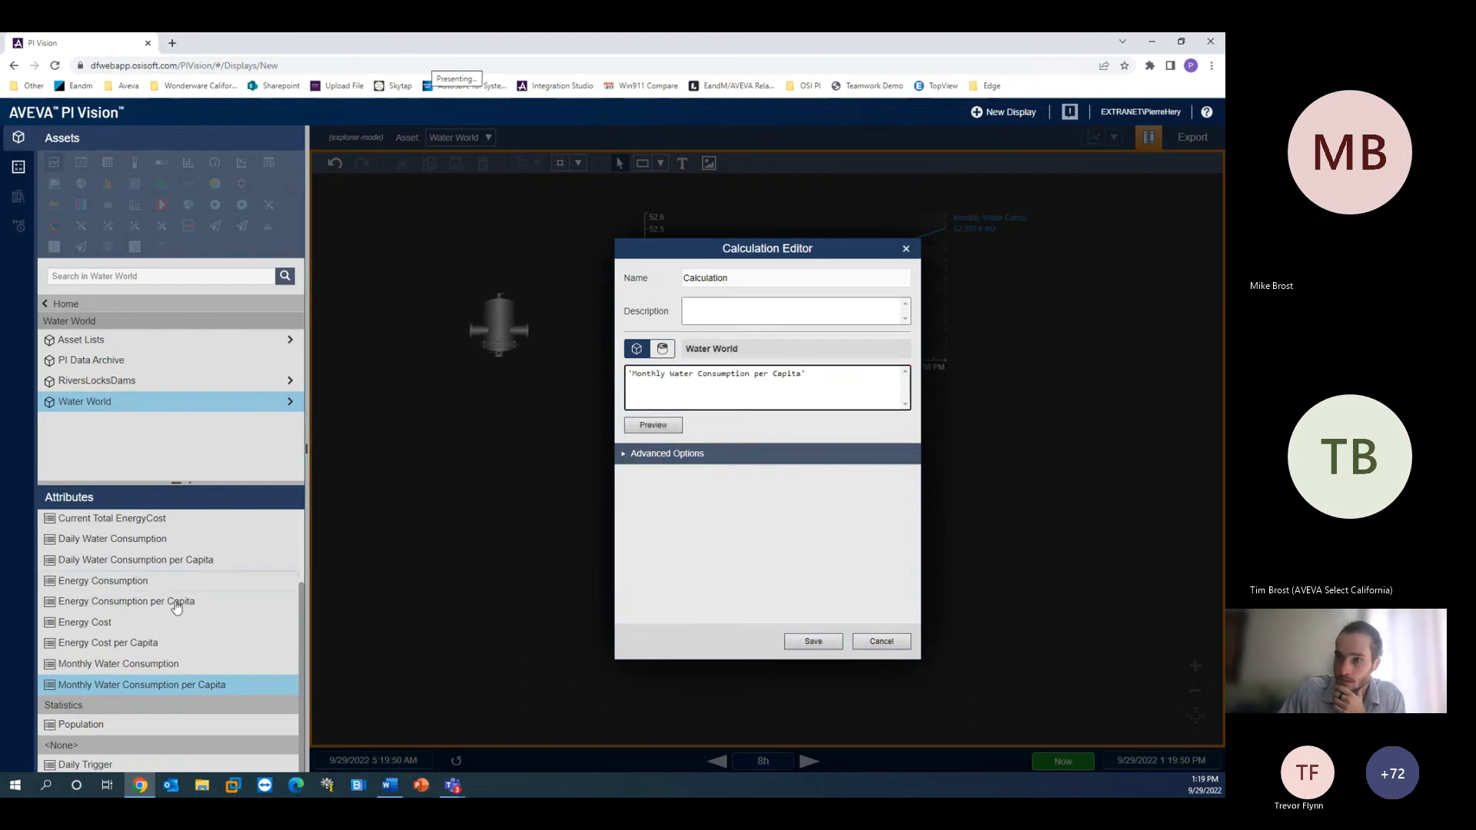
drag(81, 724, 819, 375)
click(814, 374)
key(BackSpace)
text(*)
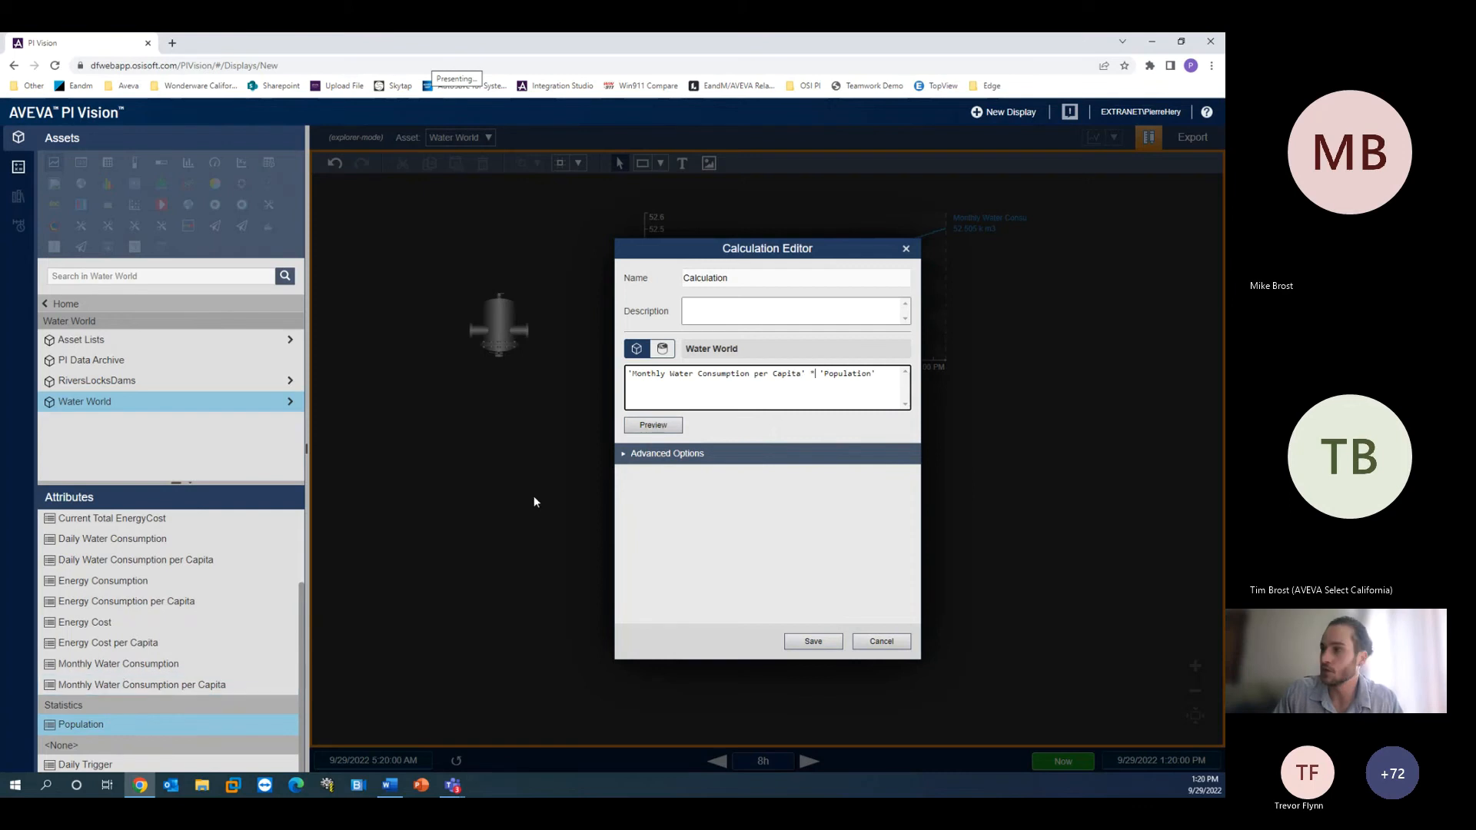
click(782, 317)
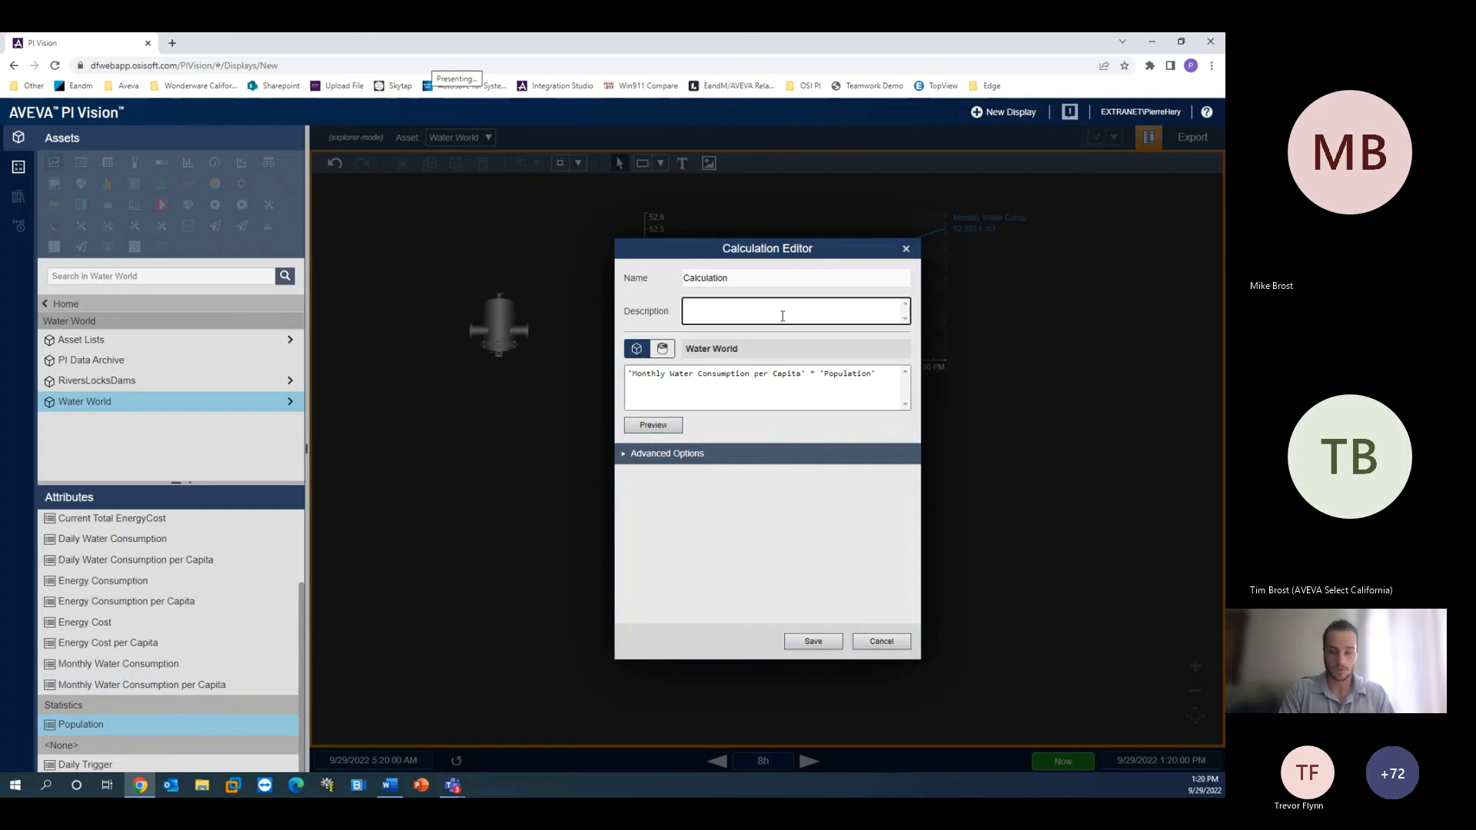
click(812, 641)
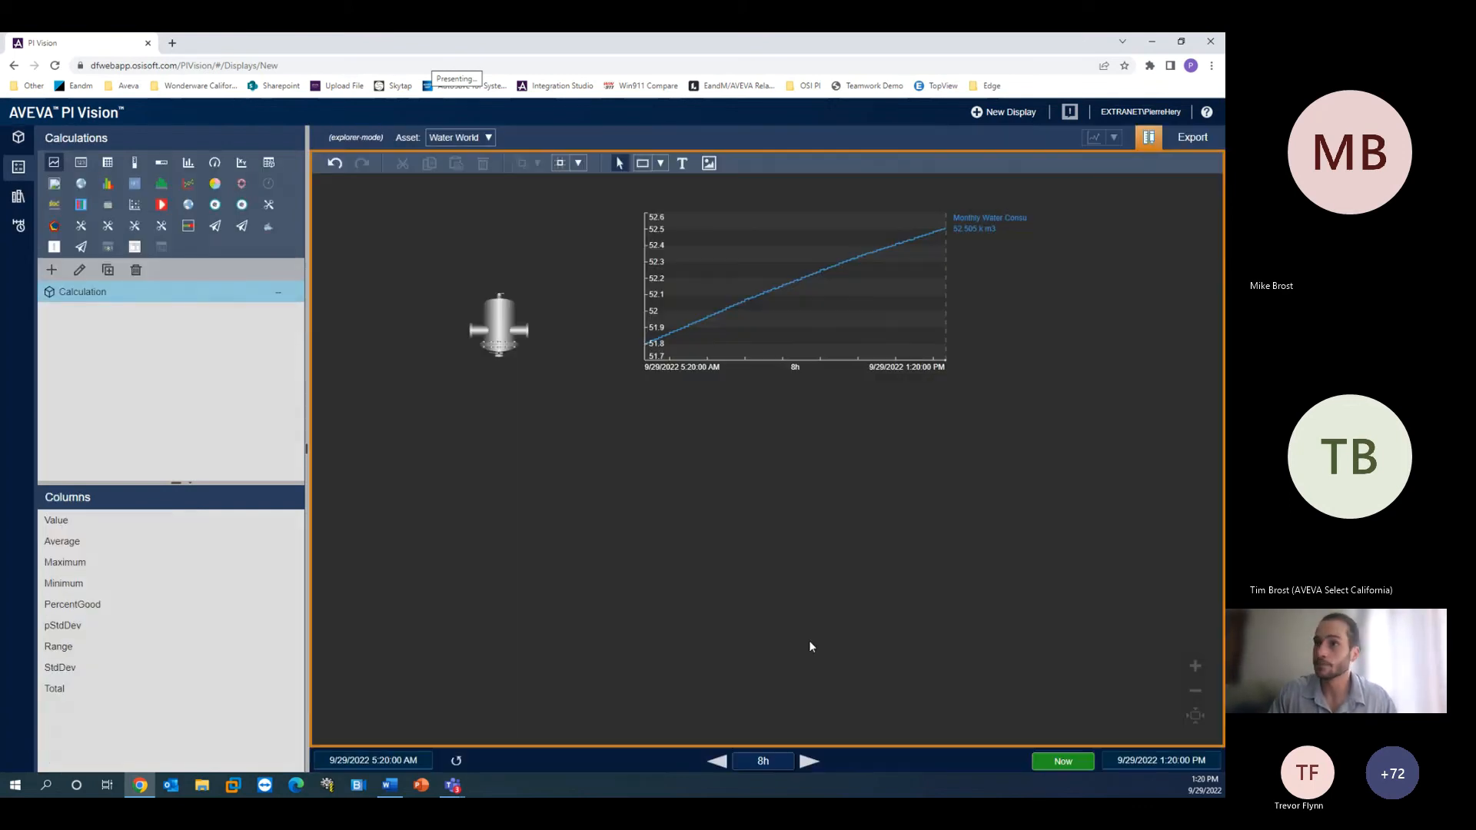
- Add a trend of the Calculation below the first trend and align its position
drag(93, 292, 625, 399)
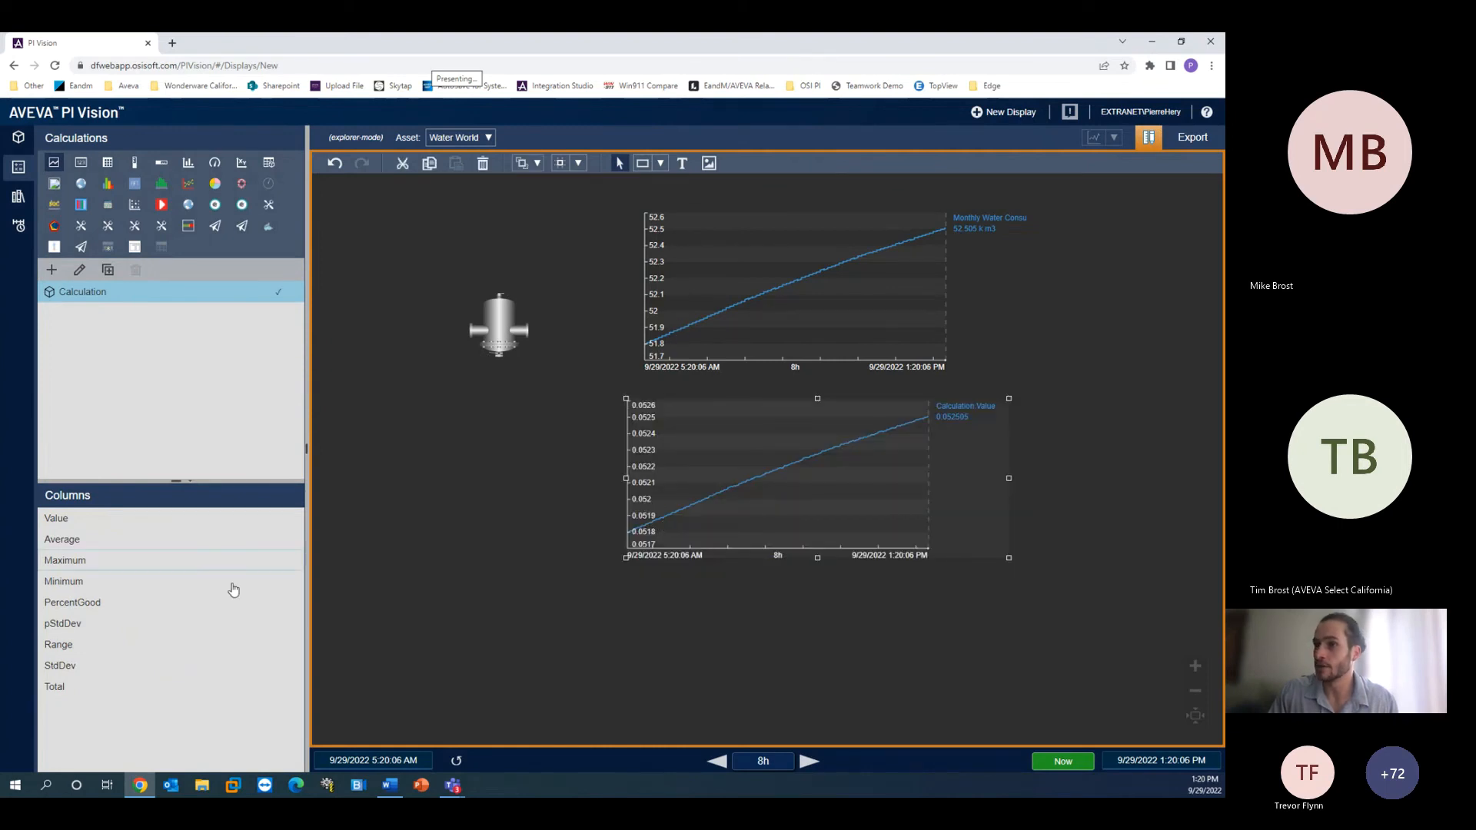
click(696, 326)
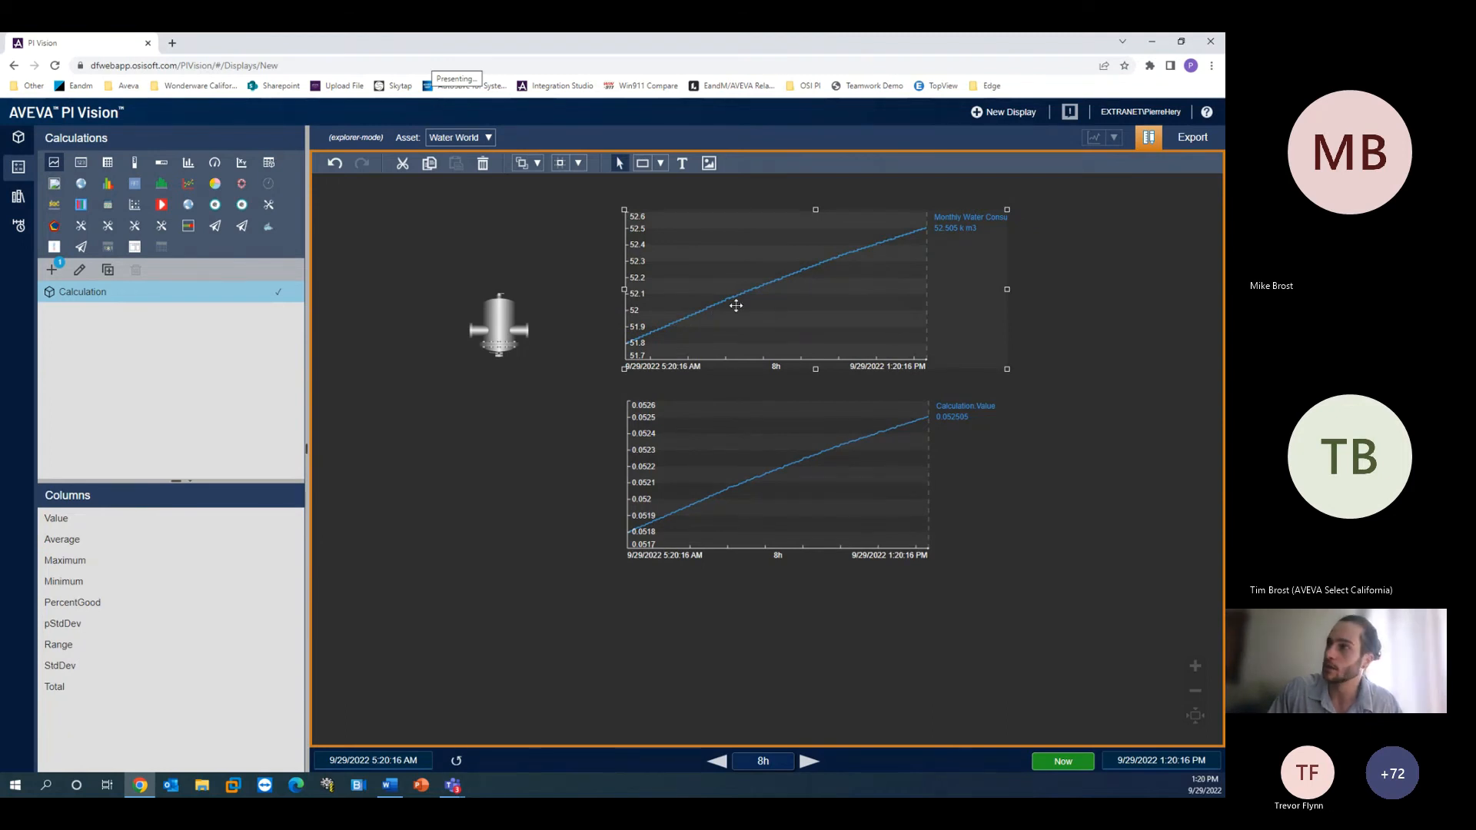
click(693, 448)
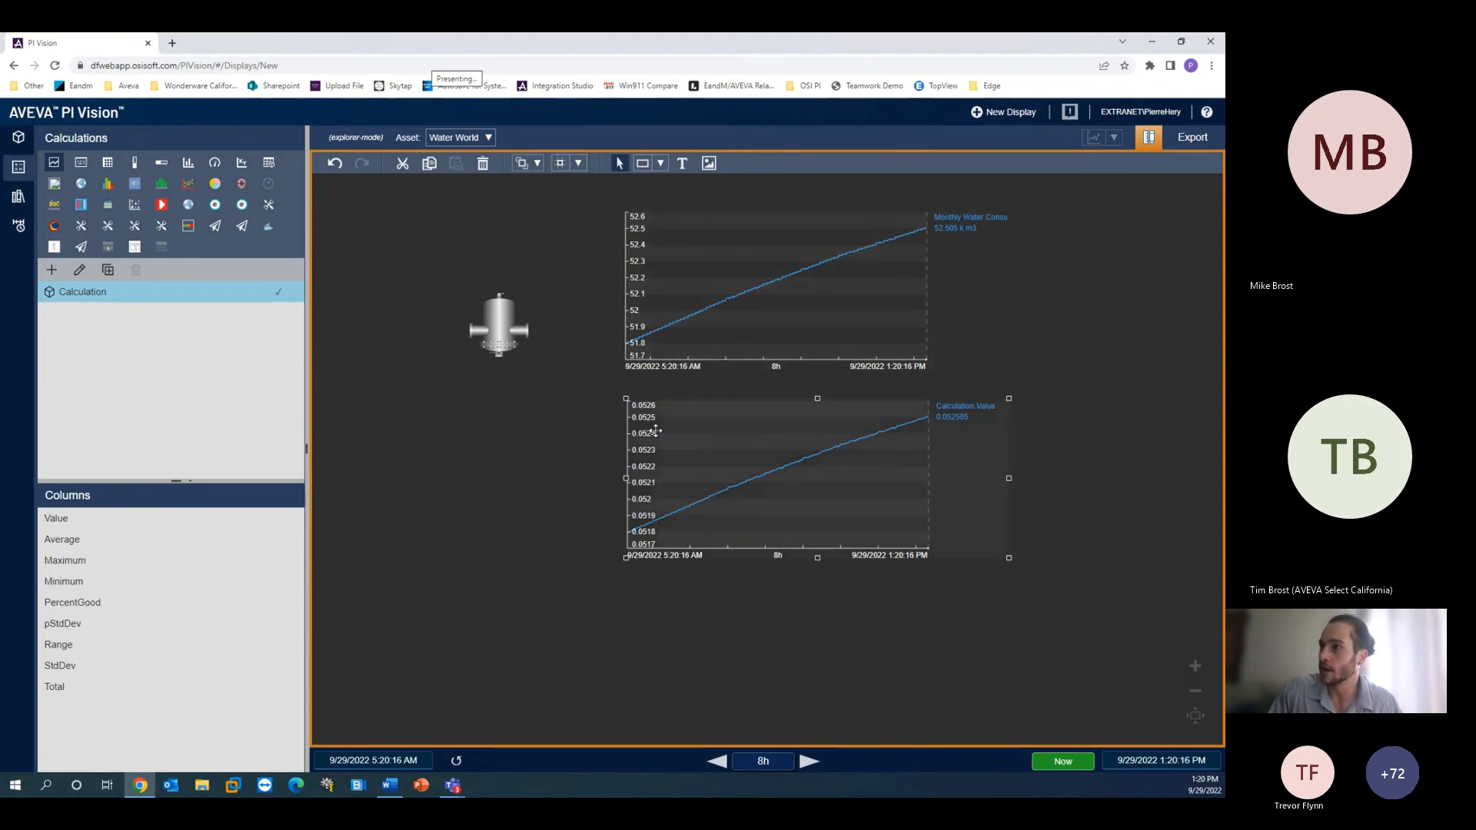
drag(694, 460, 672, 485)
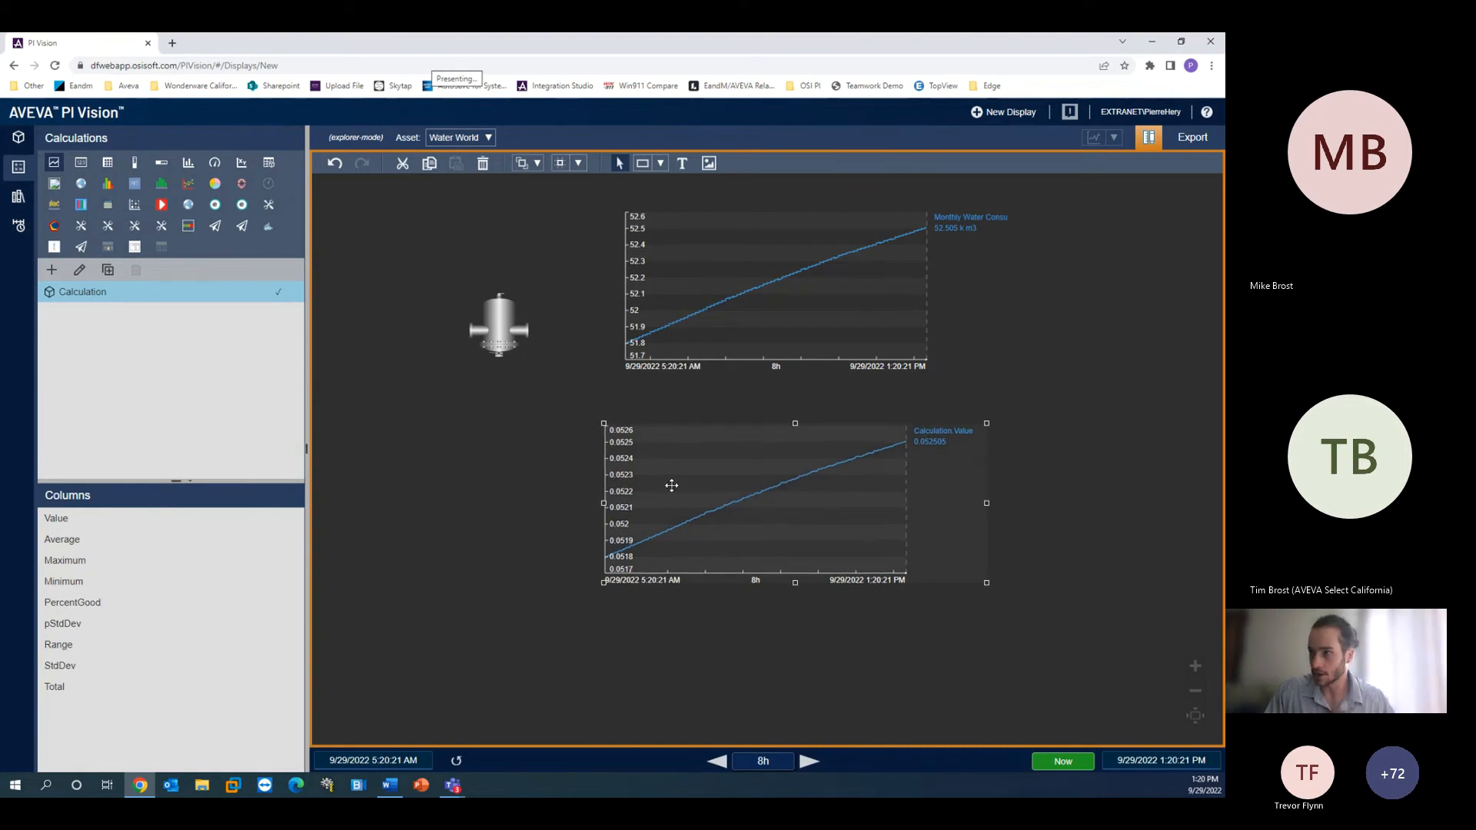
- Open the Events pane
click(823, 307)
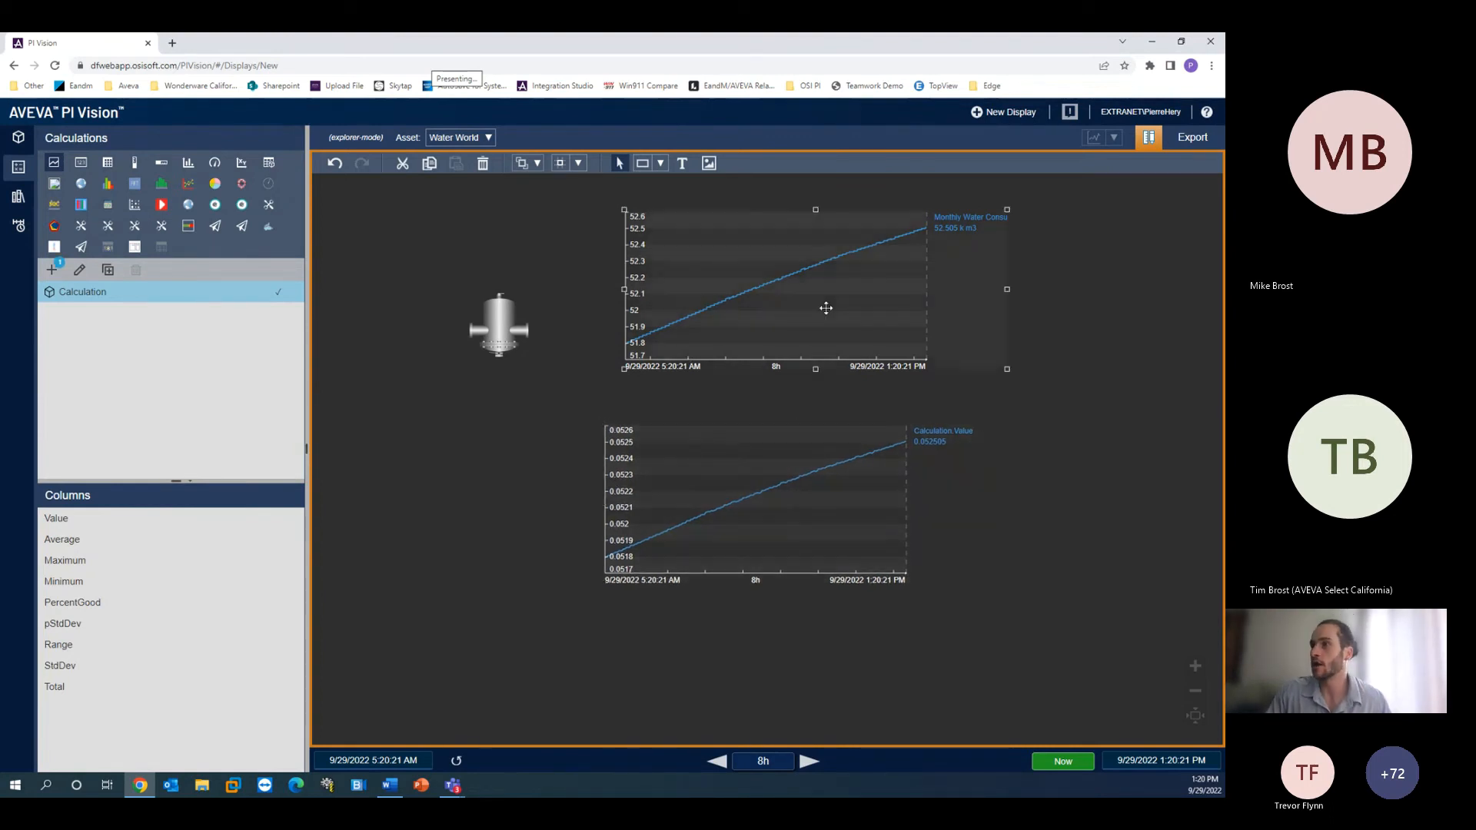
key(alt+Tab)
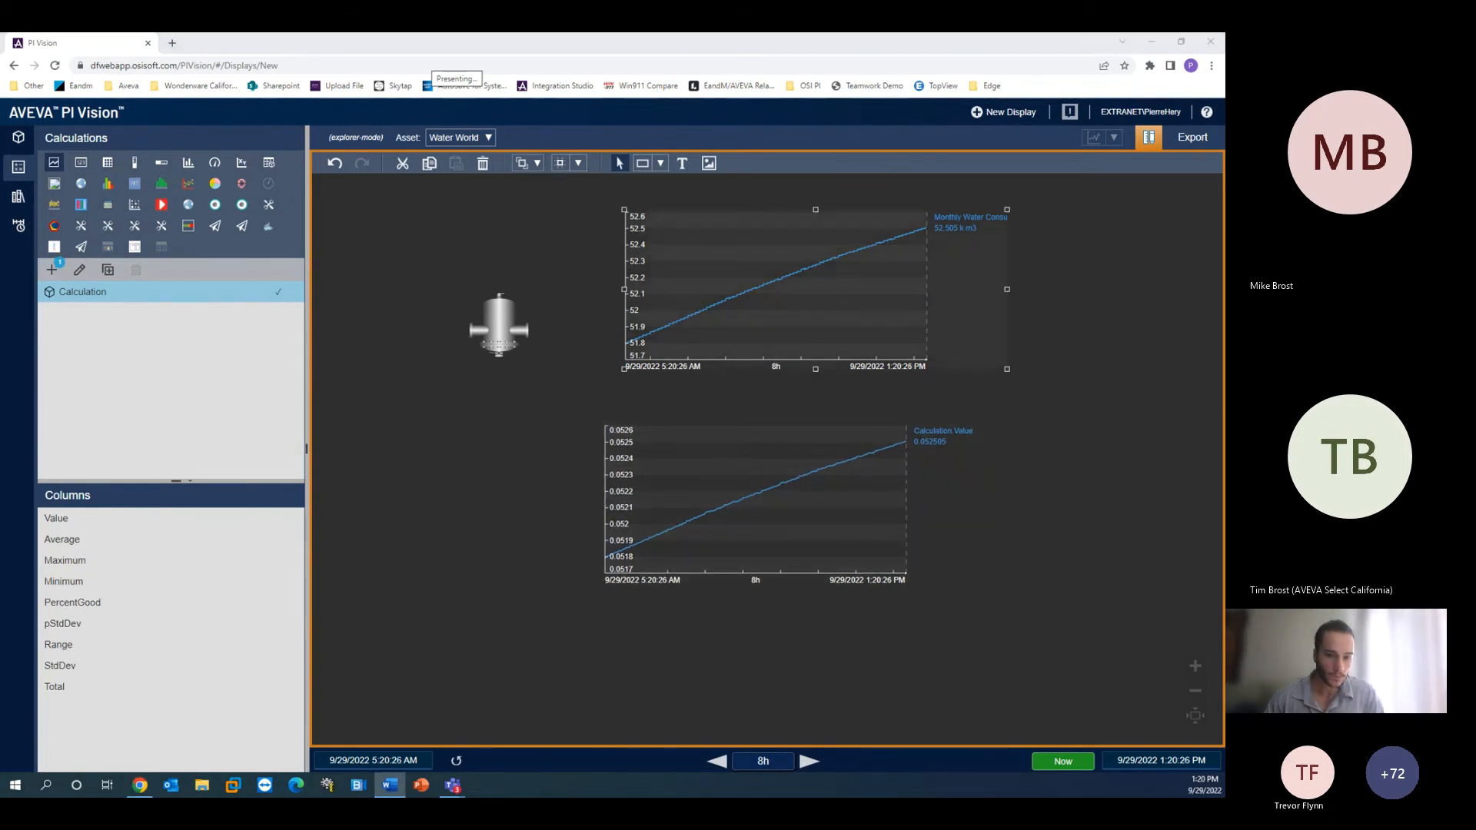
click(19, 226)
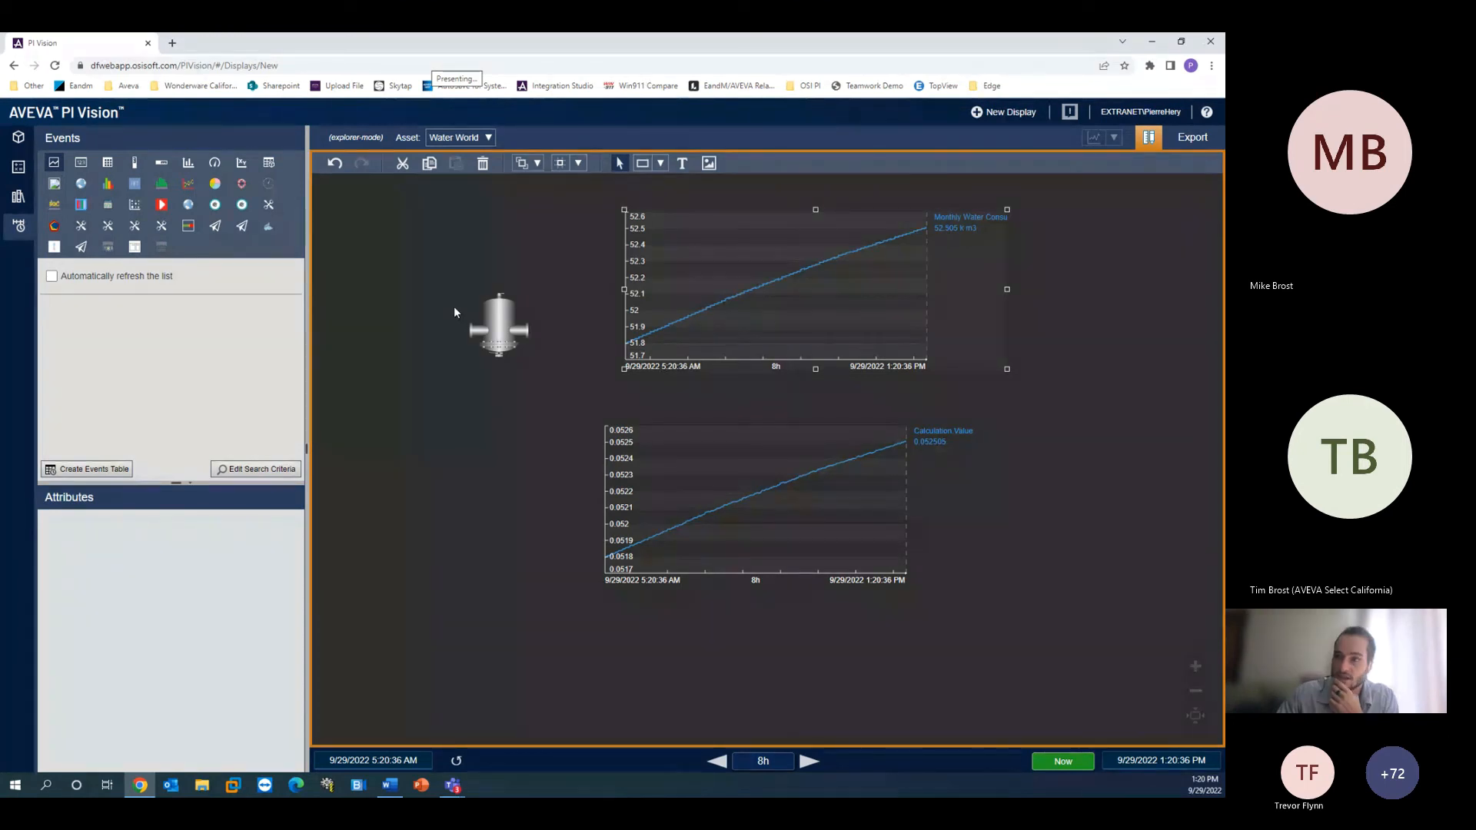
- Reposition the Calculation trend and the water consumption trend further toward the right side of the display
drag(618, 452, 656, 442)
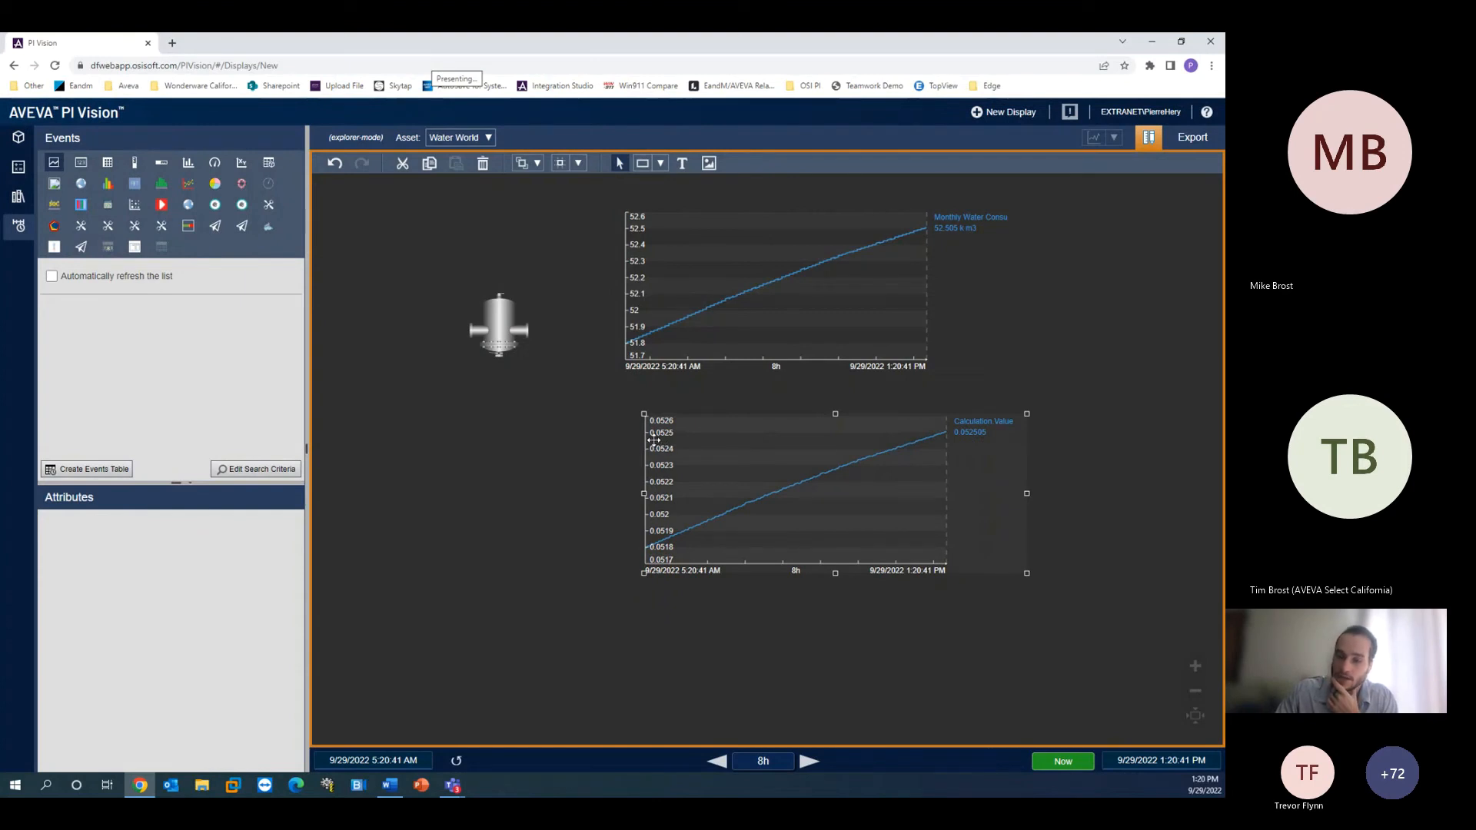
click(546, 466)
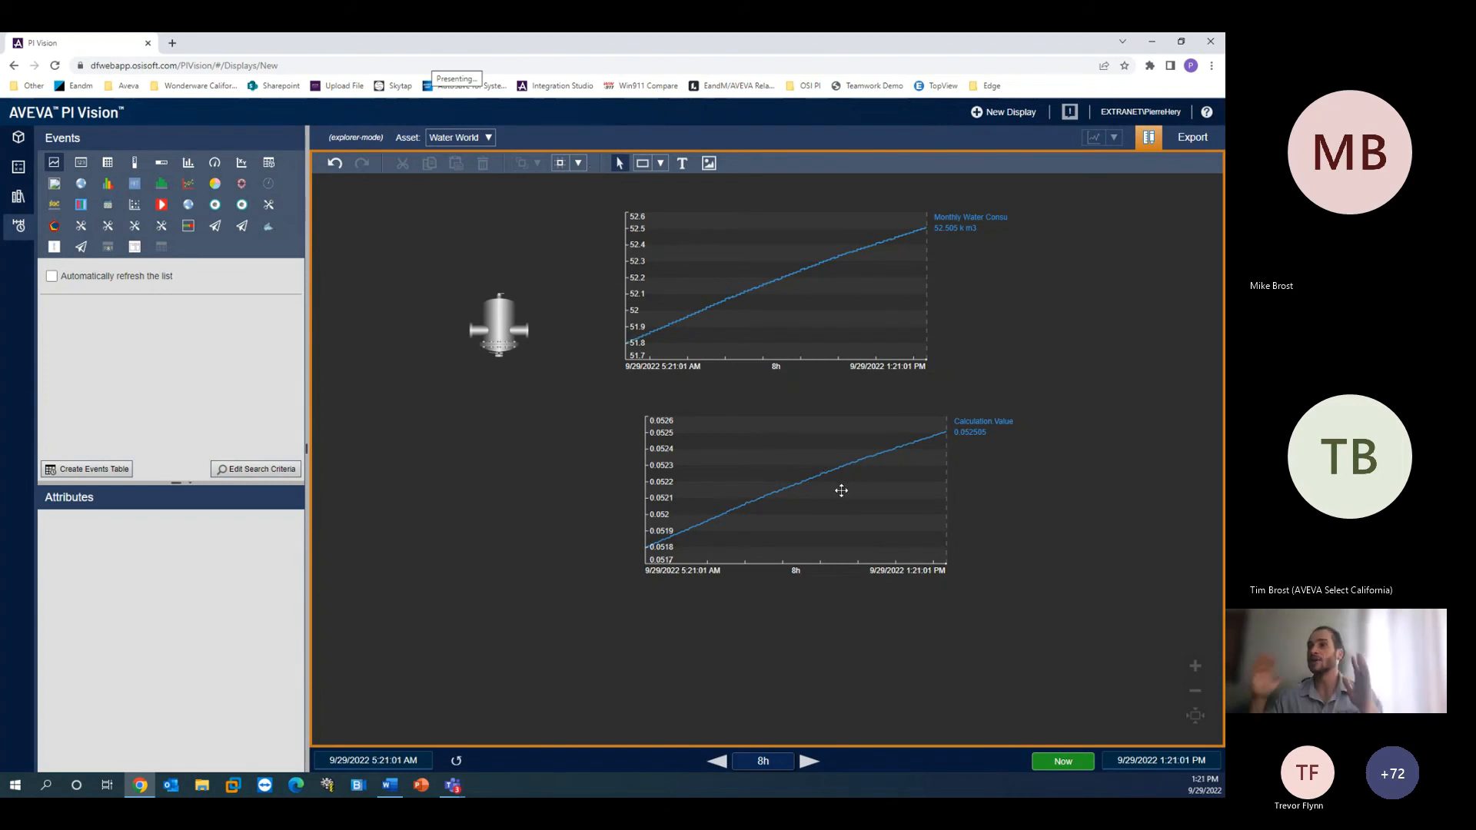
drag(726, 529, 877, 506)
drag(802, 340, 866, 321)
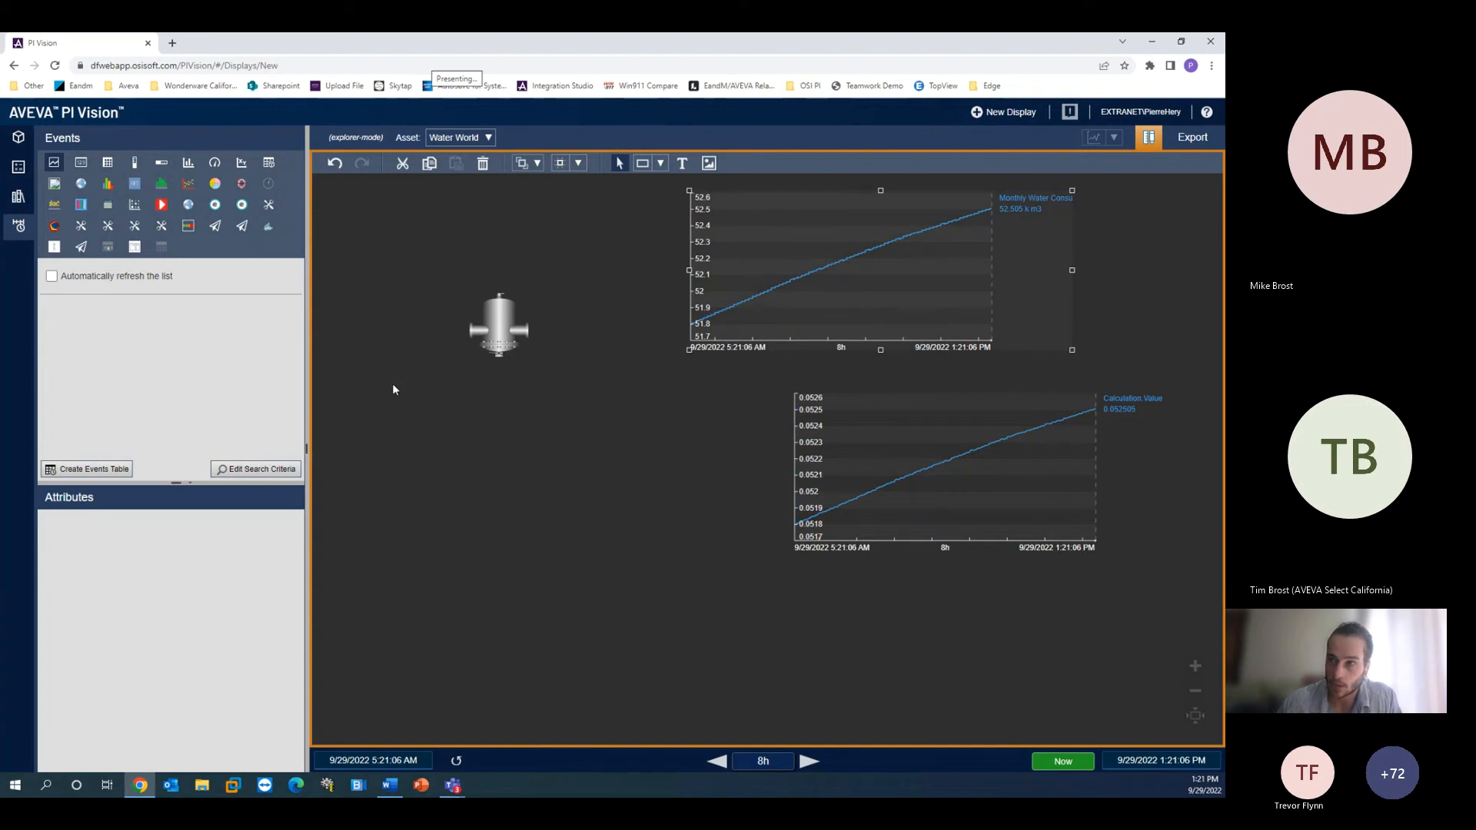
- Create an events table on the display, move it near the symbol and enlarge it downward
click(112, 471)
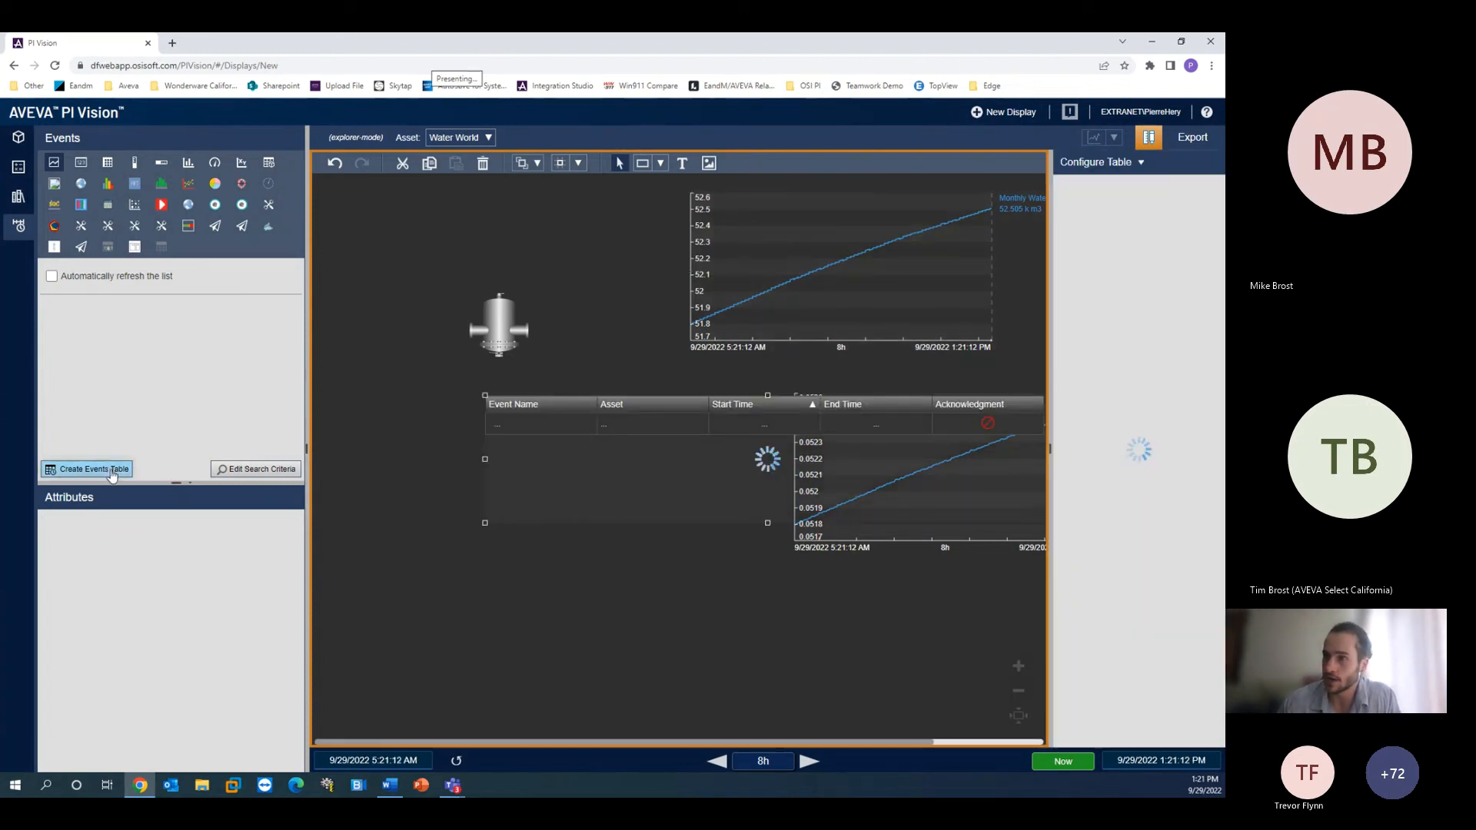
drag(646, 452, 522, 384)
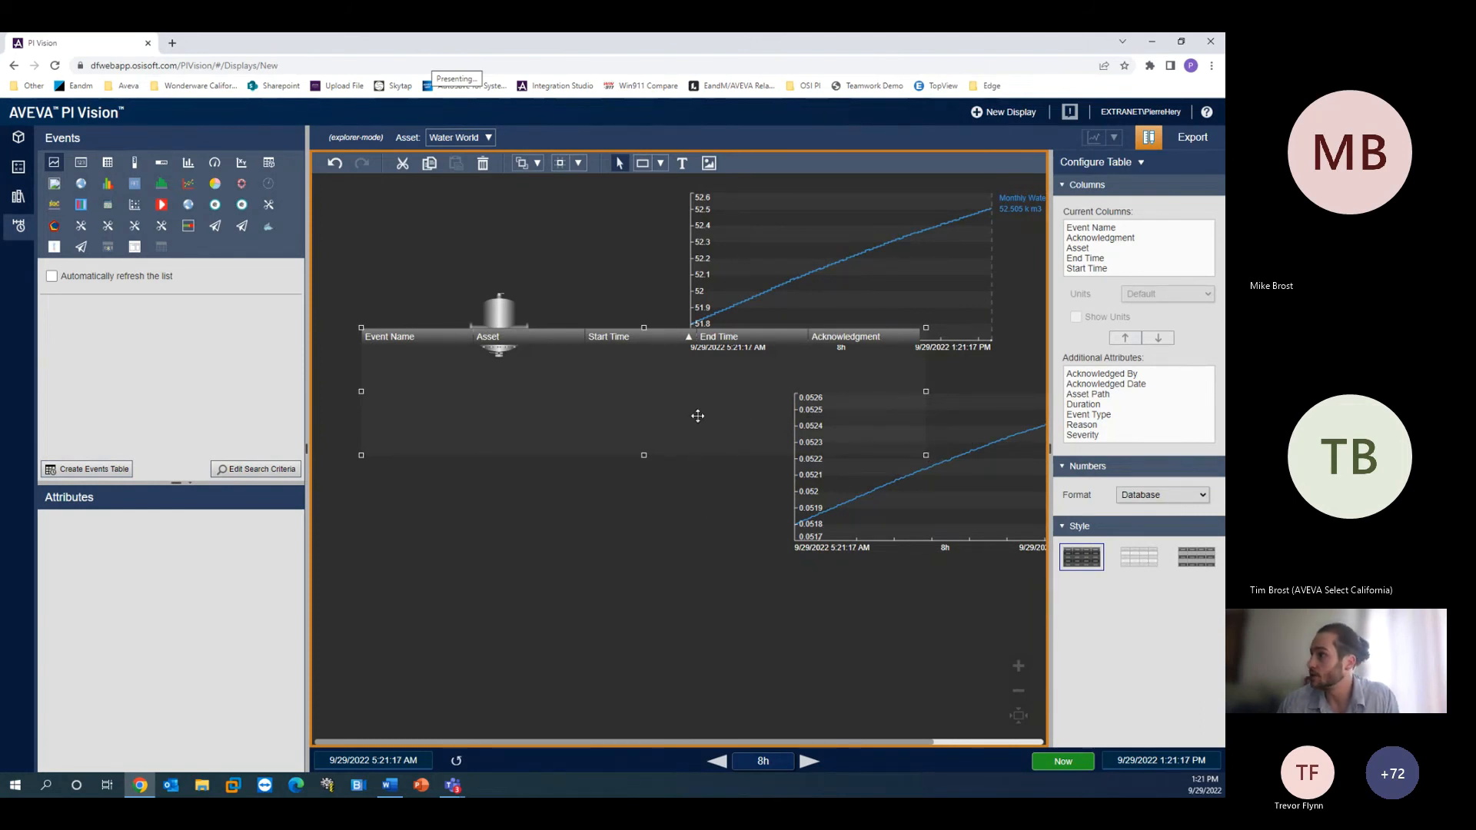
drag(645, 455, 645, 670)
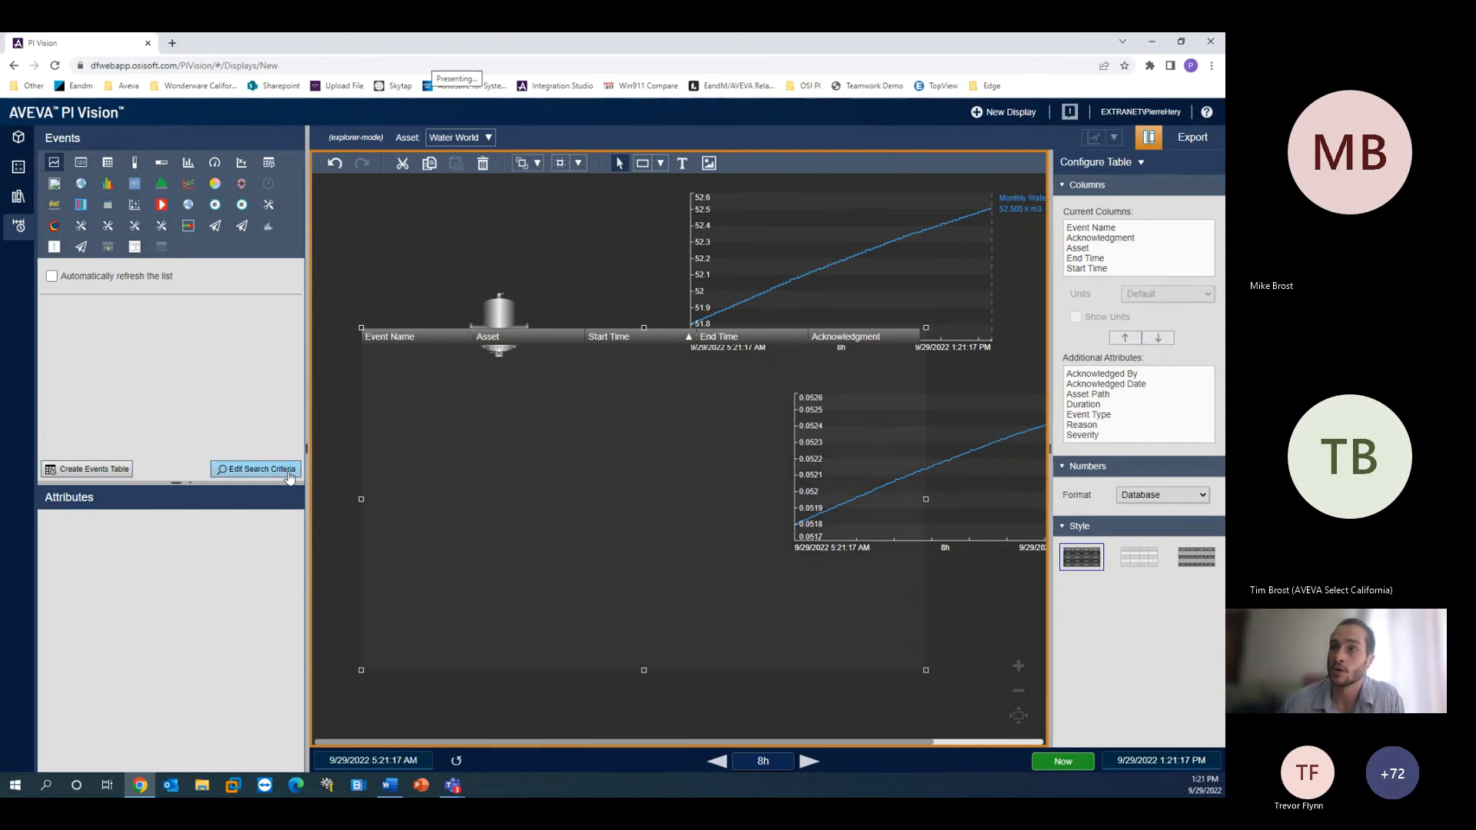
- Edit the event search criteria to use Any Time as the time range and Any asset name, and apply
click(257, 469)
click(490, 206)
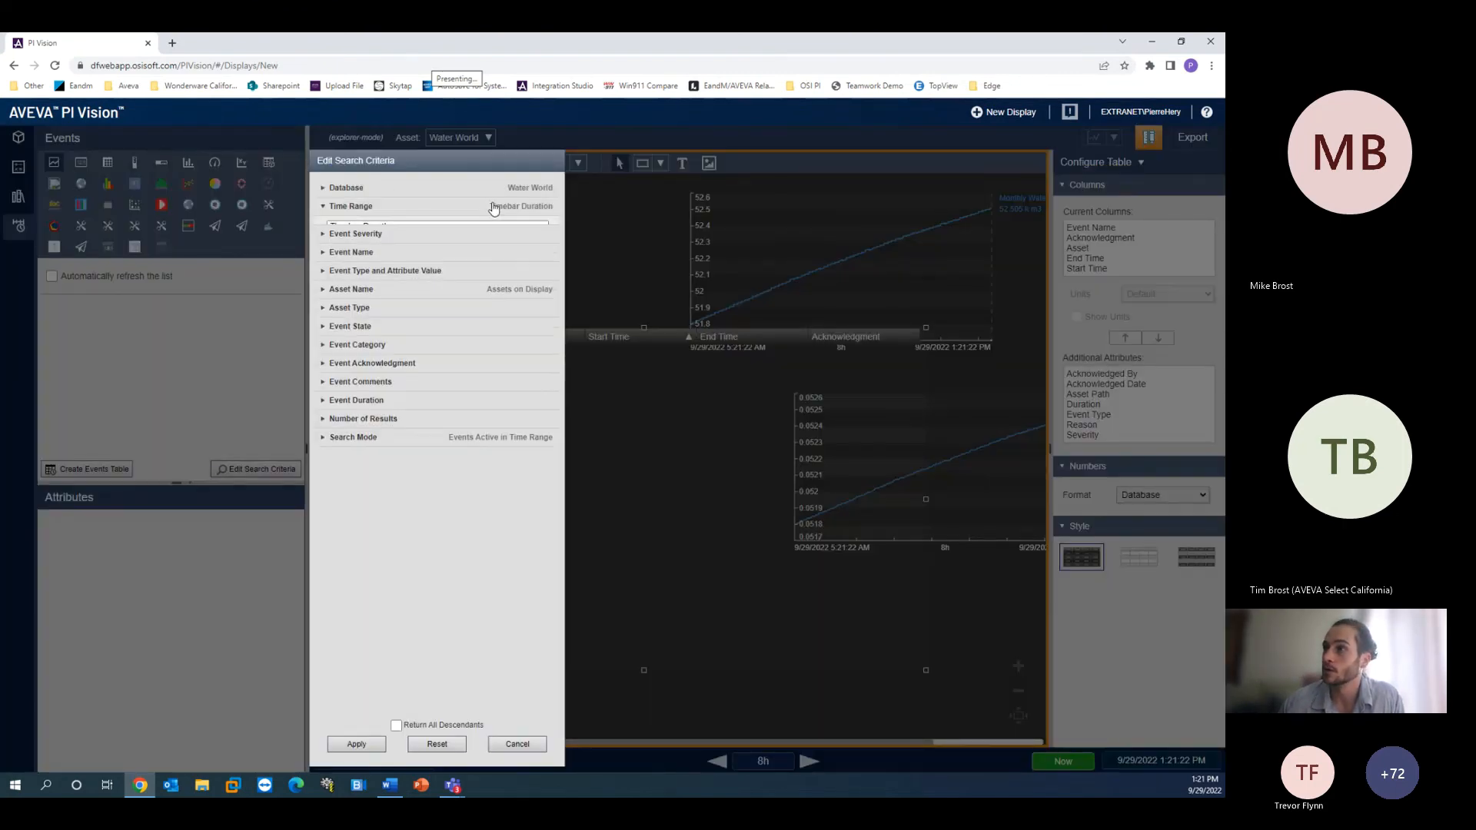
click(489, 226)
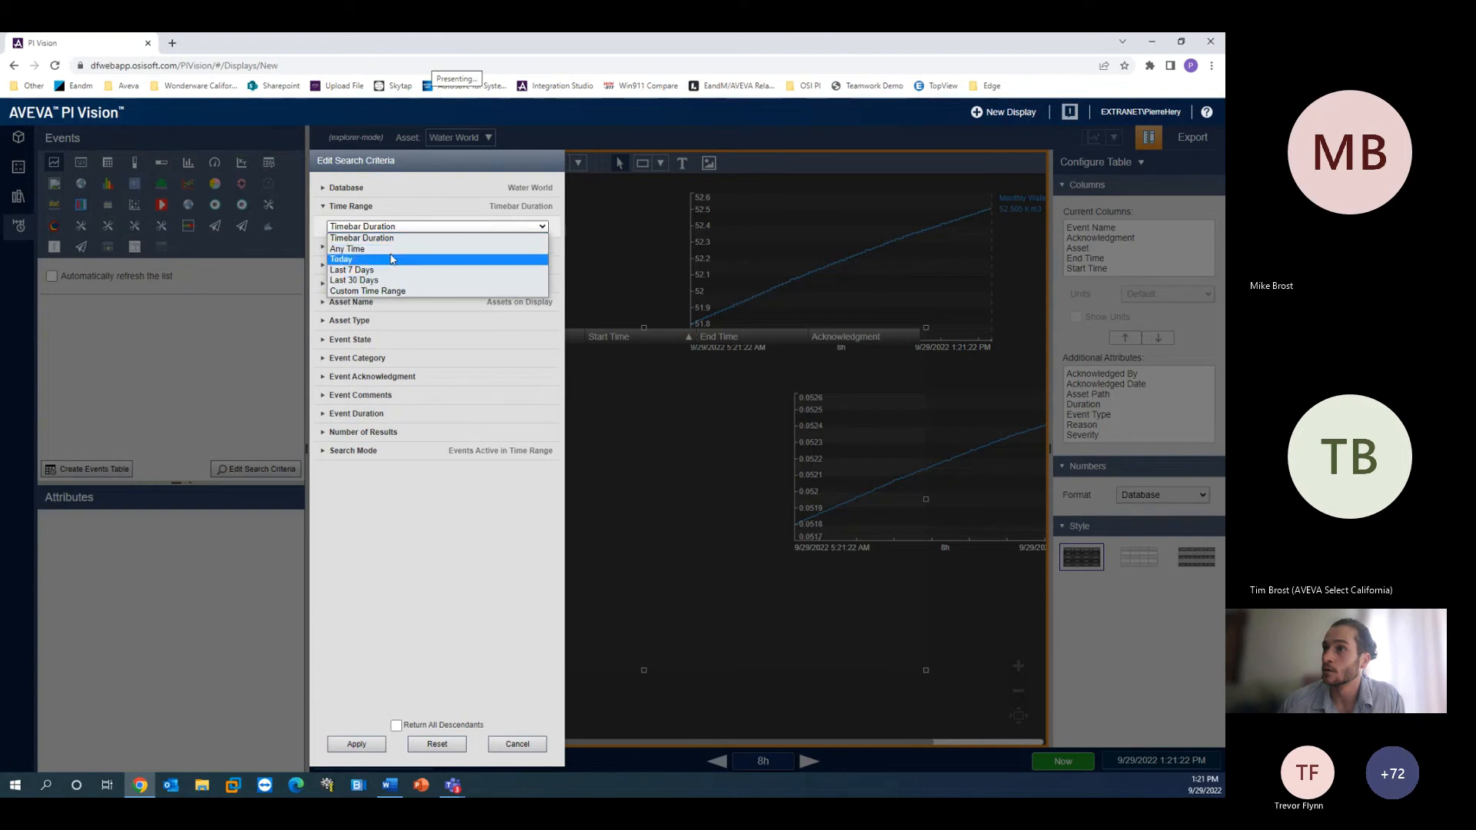
click(492, 249)
click(546, 306)
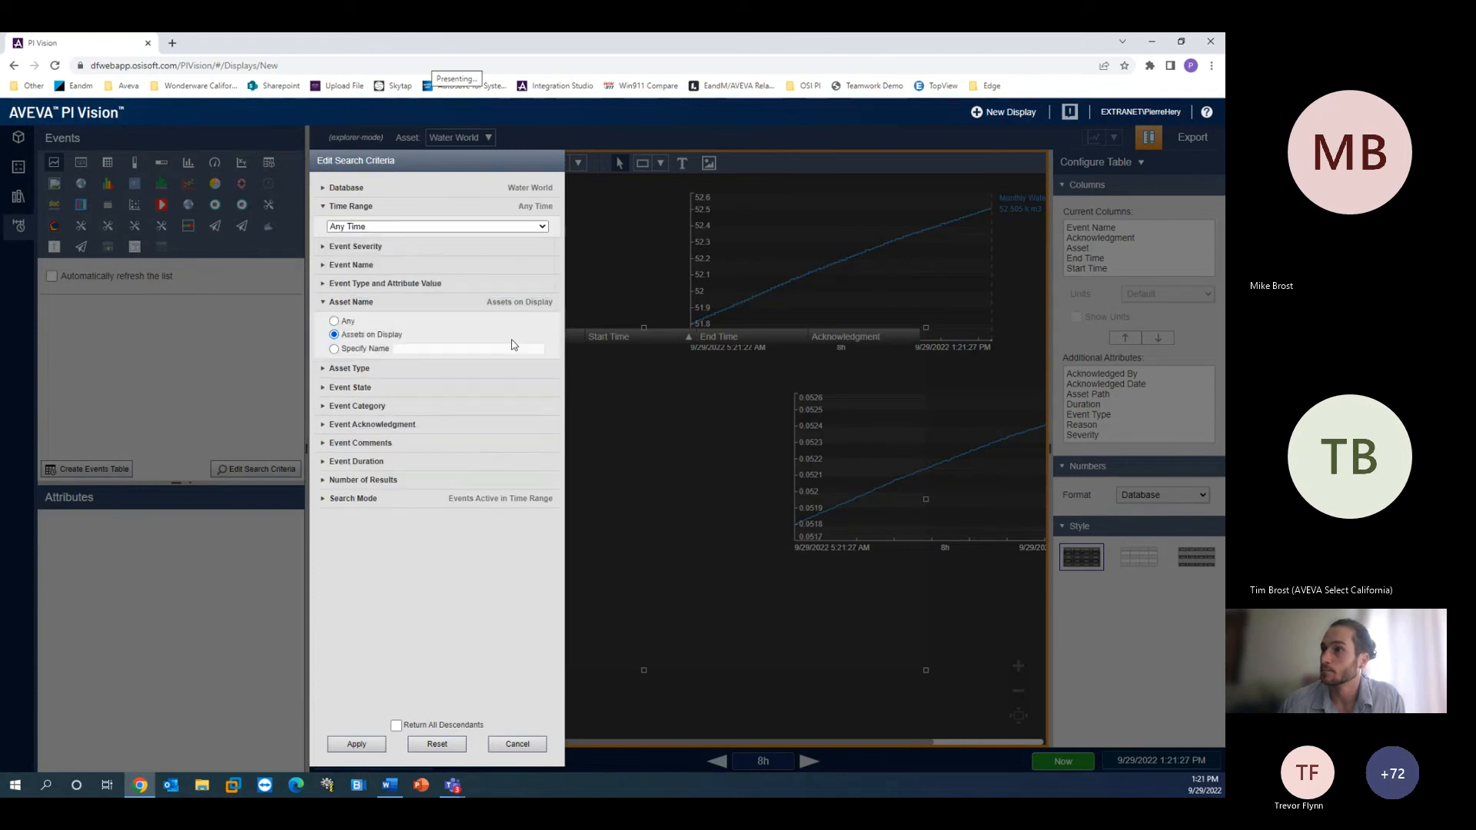
click(347, 323)
click(356, 744)
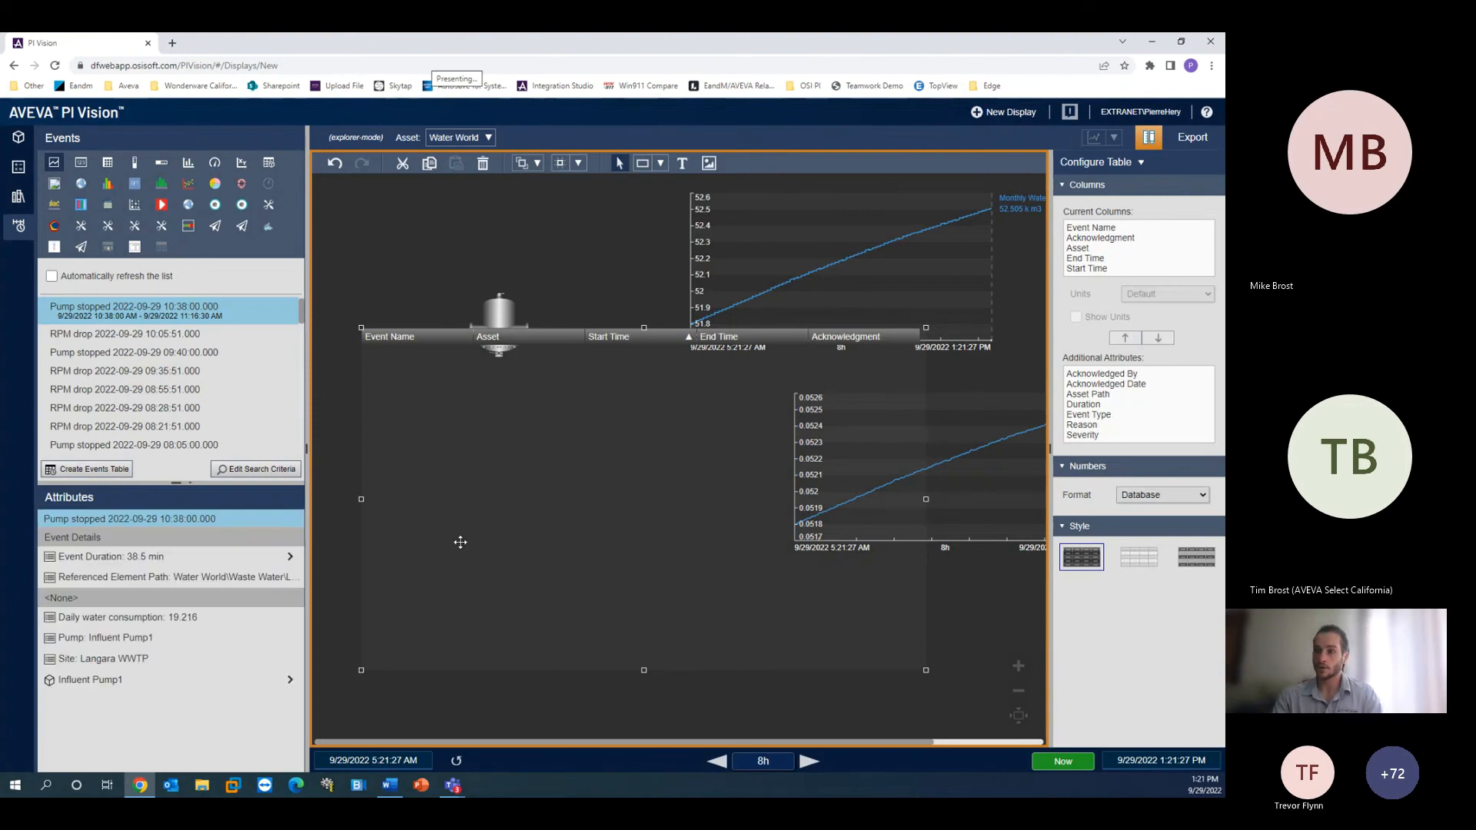
- Create an events table again, stretch it taller, and delete it from the display
click(86, 471)
click(86, 479)
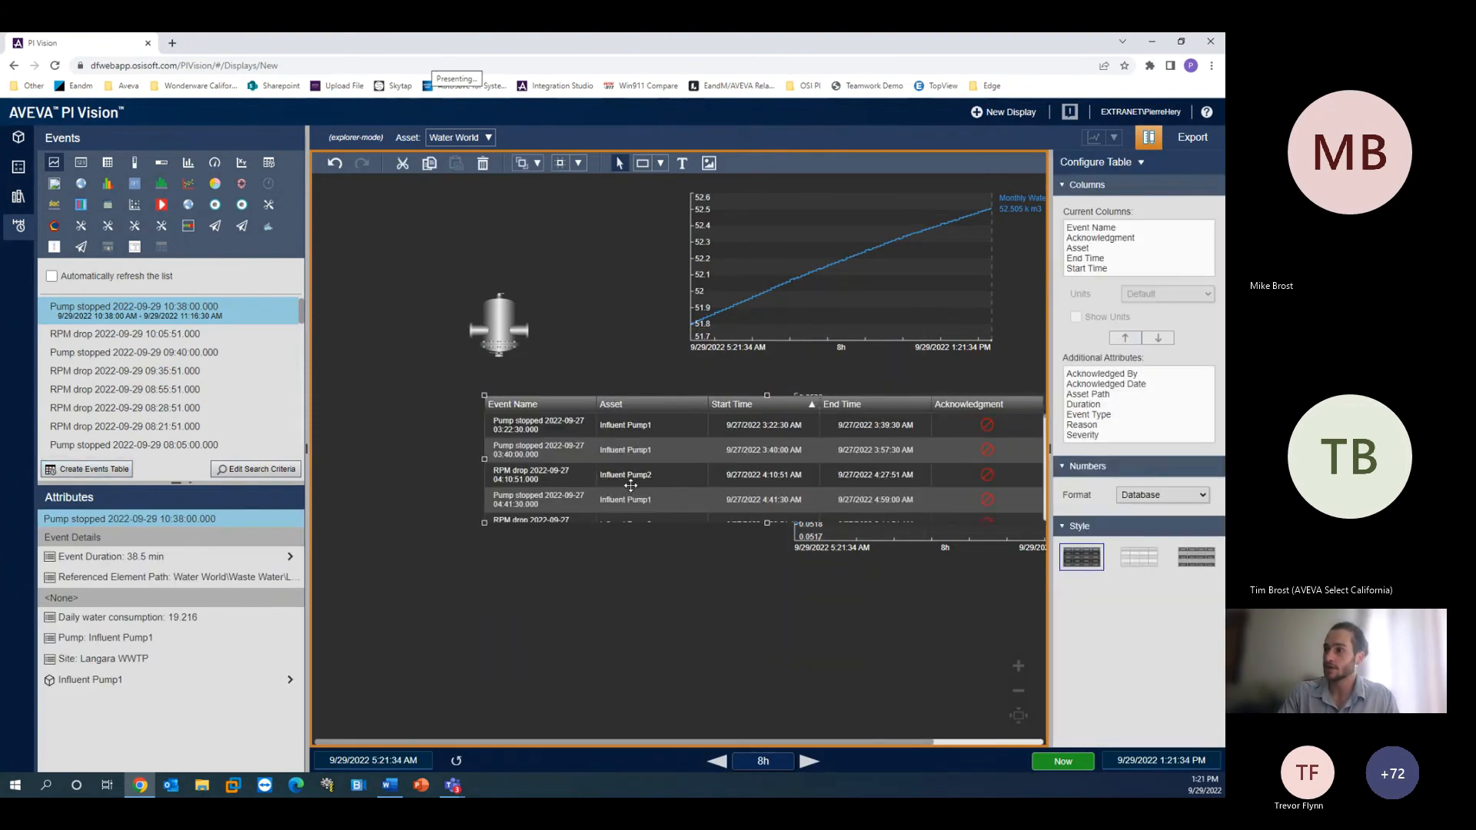
drag(653, 479, 654, 695)
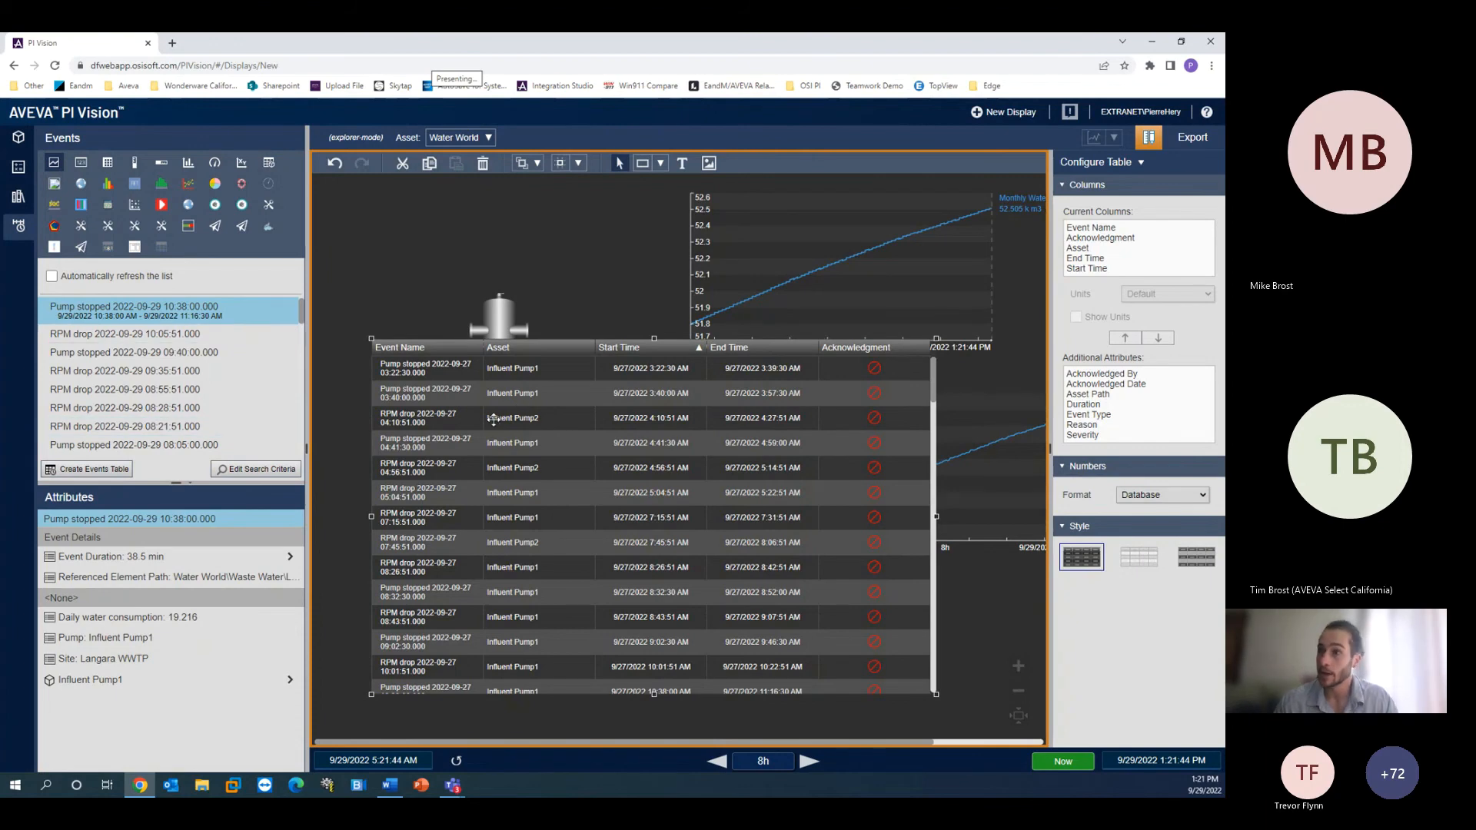
key(Delete)
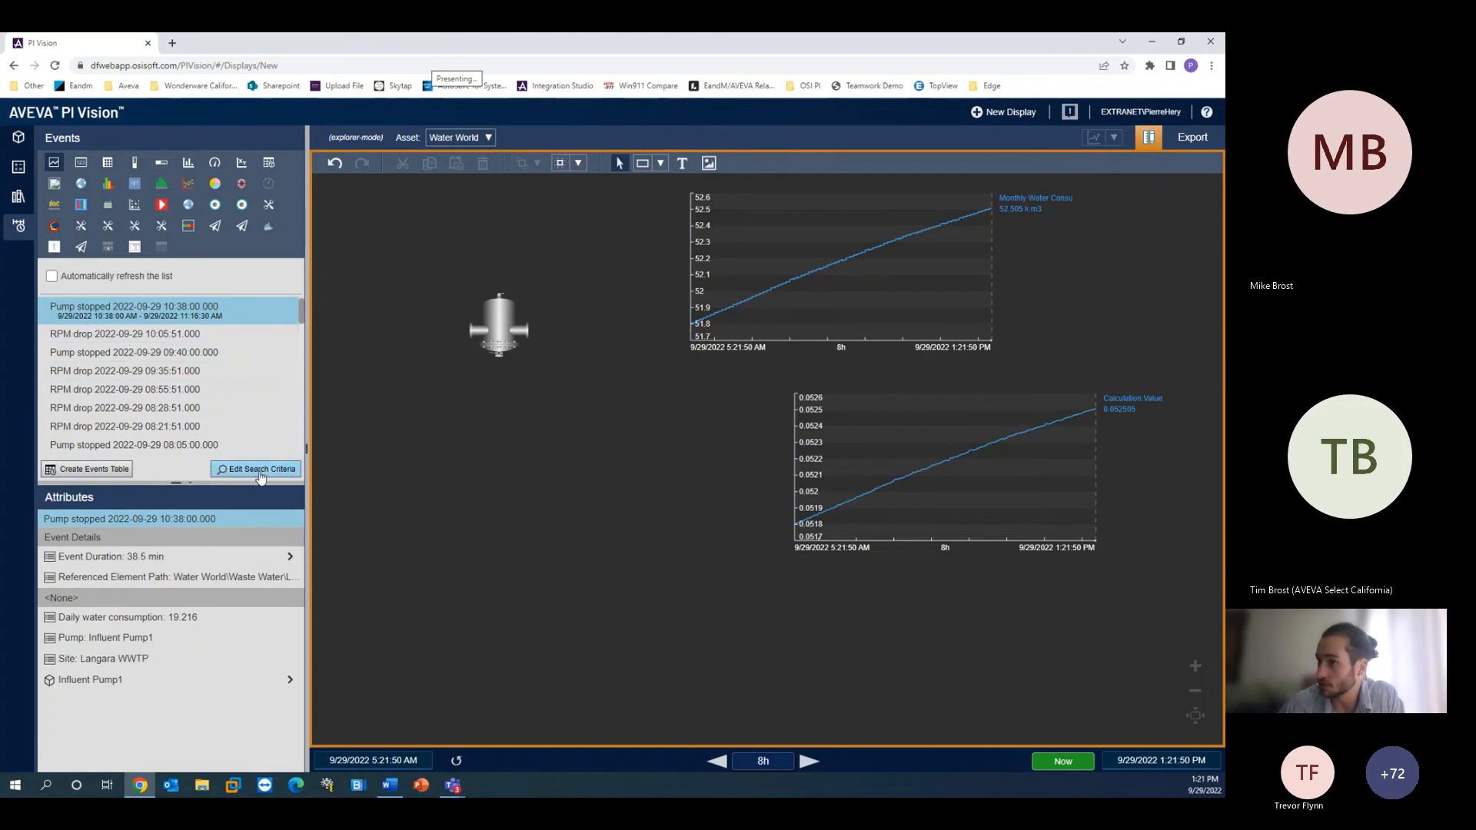
- Select the 09:40 Pump stopped event and add its Daily water consumption attribute as a trend below the pump symbol
click(159, 354)
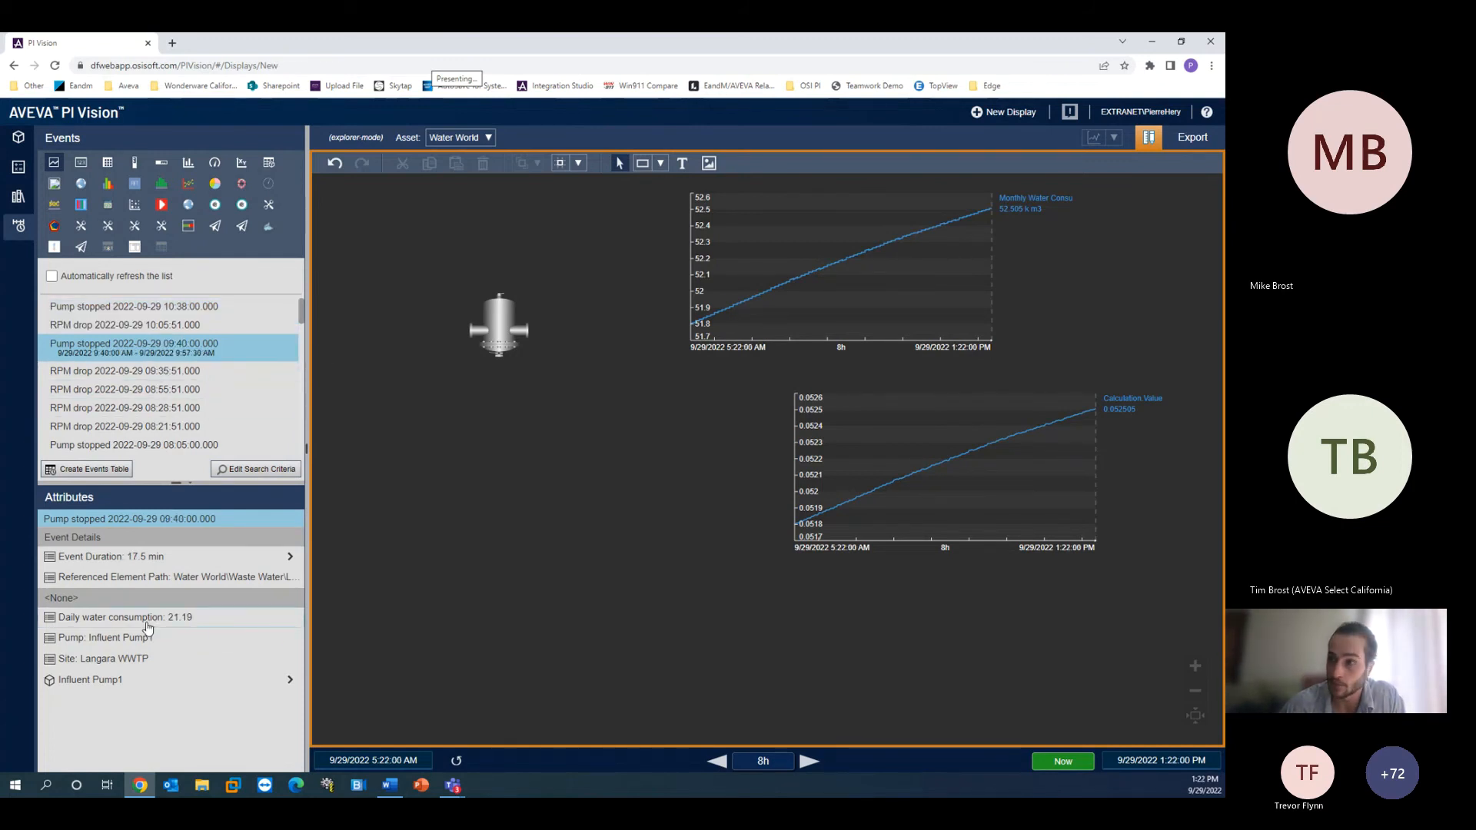
drag(148, 628, 378, 447)
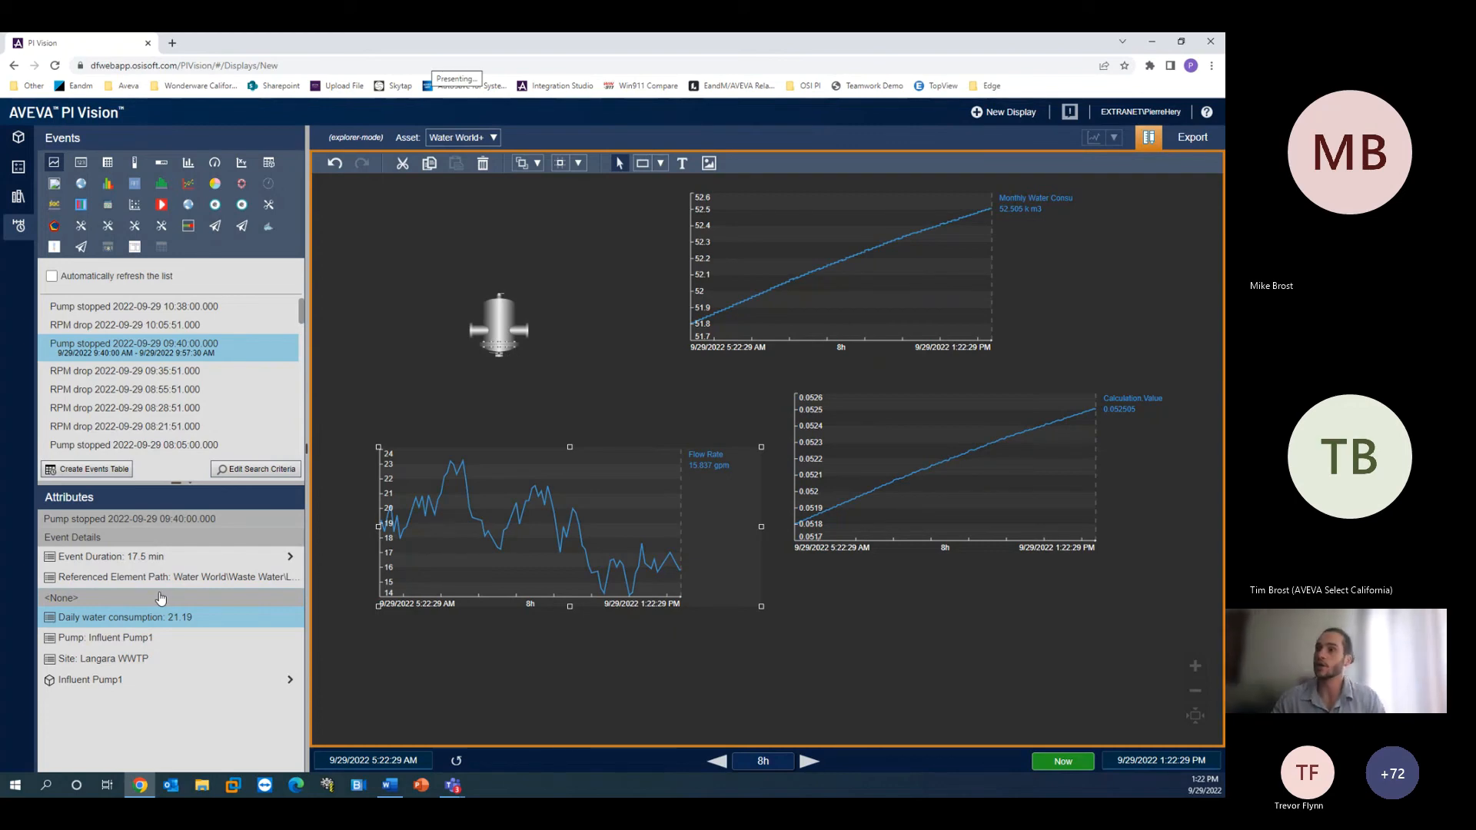
drag(636, 468, 634, 436)
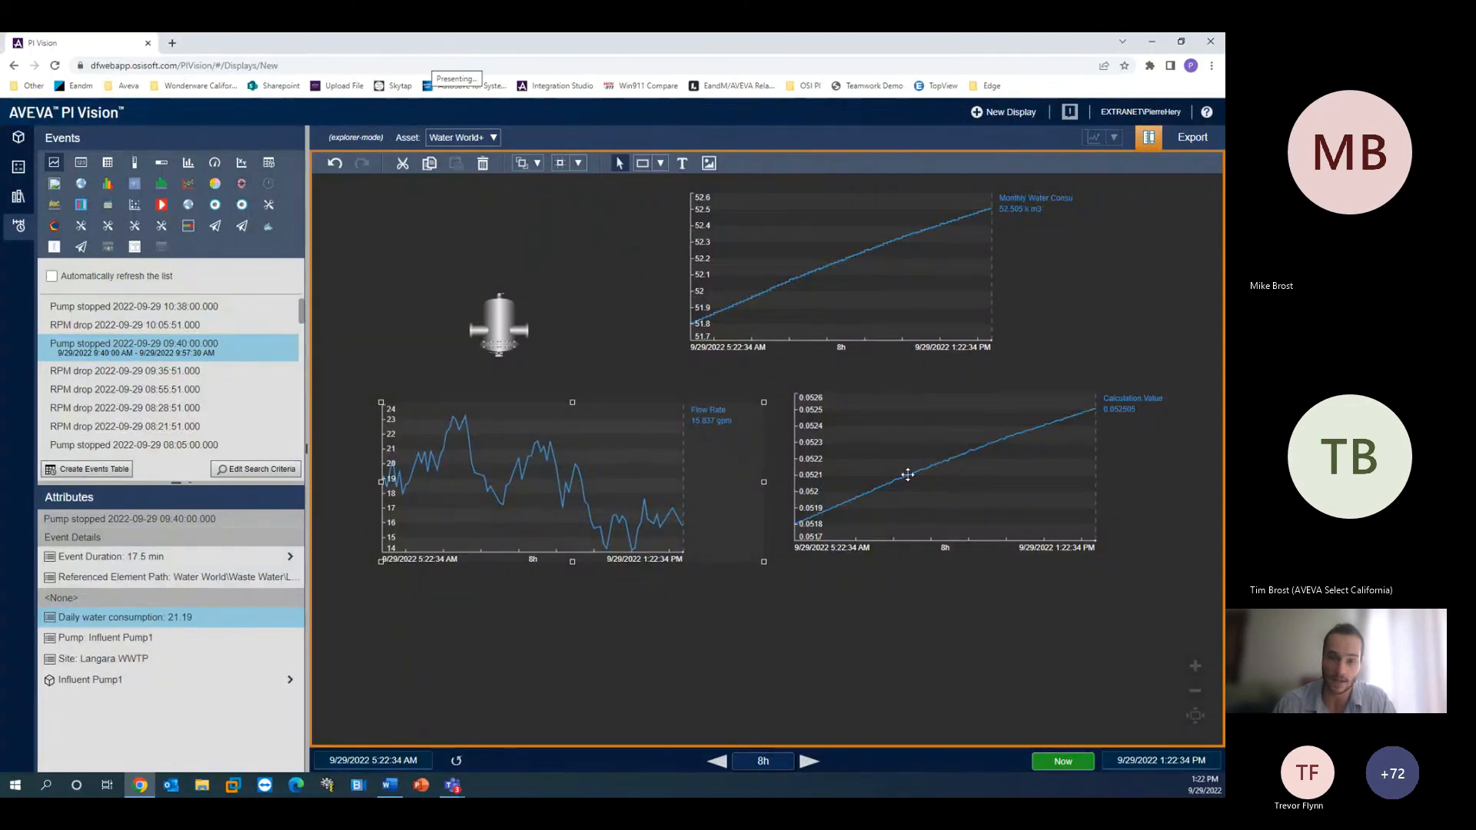
click(891, 736)
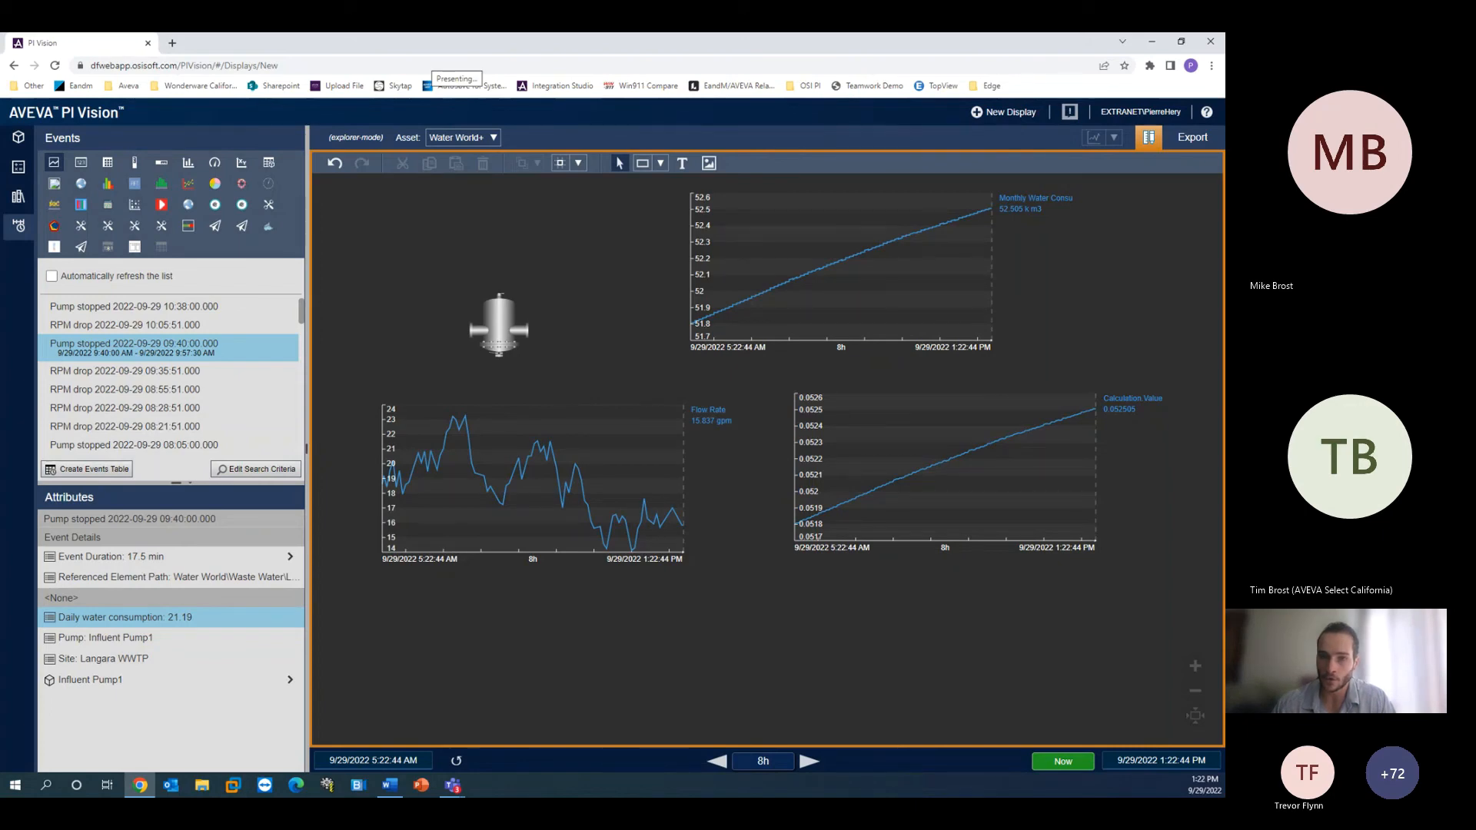
click(432, 59)
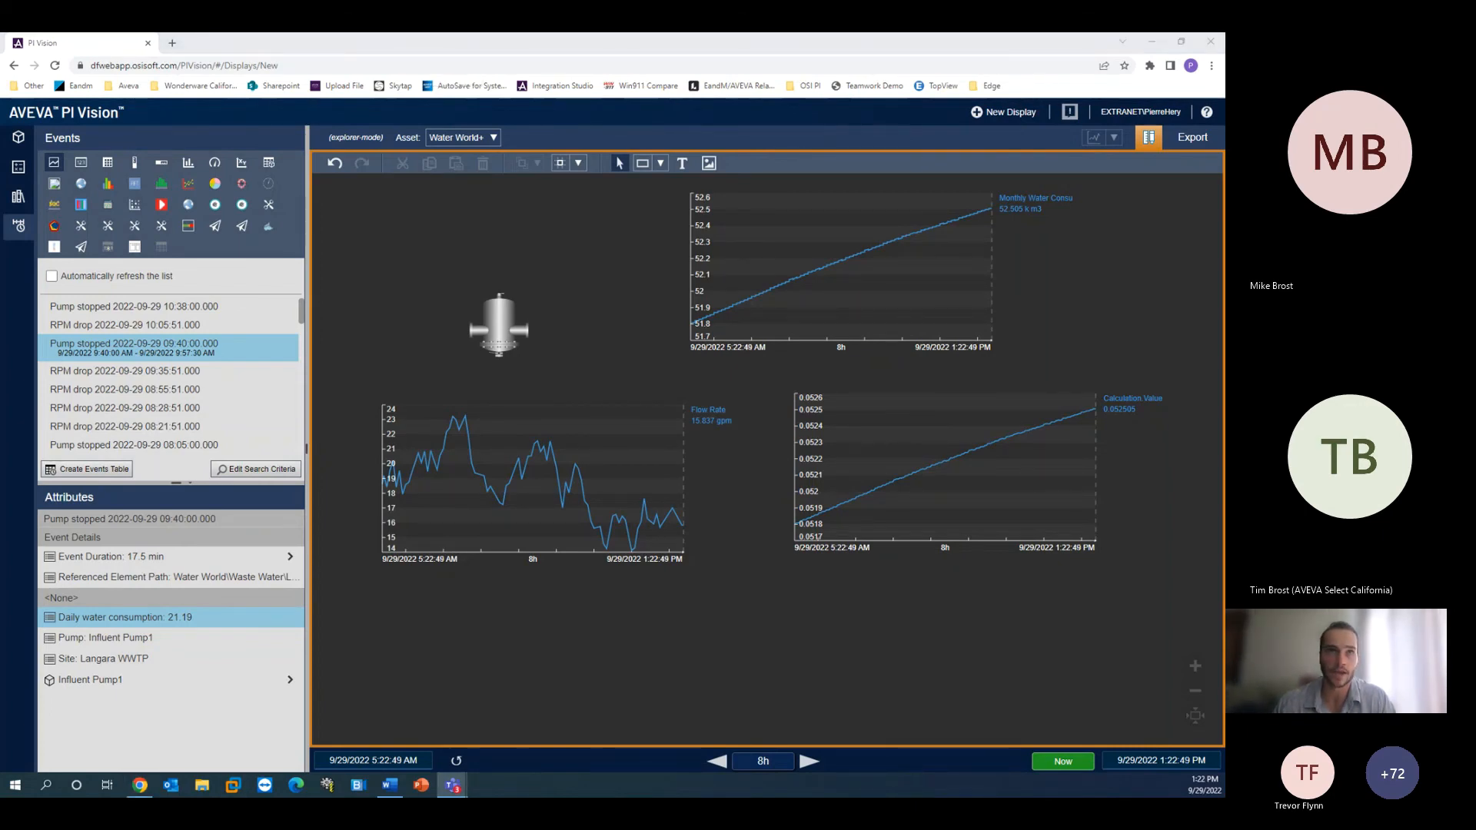
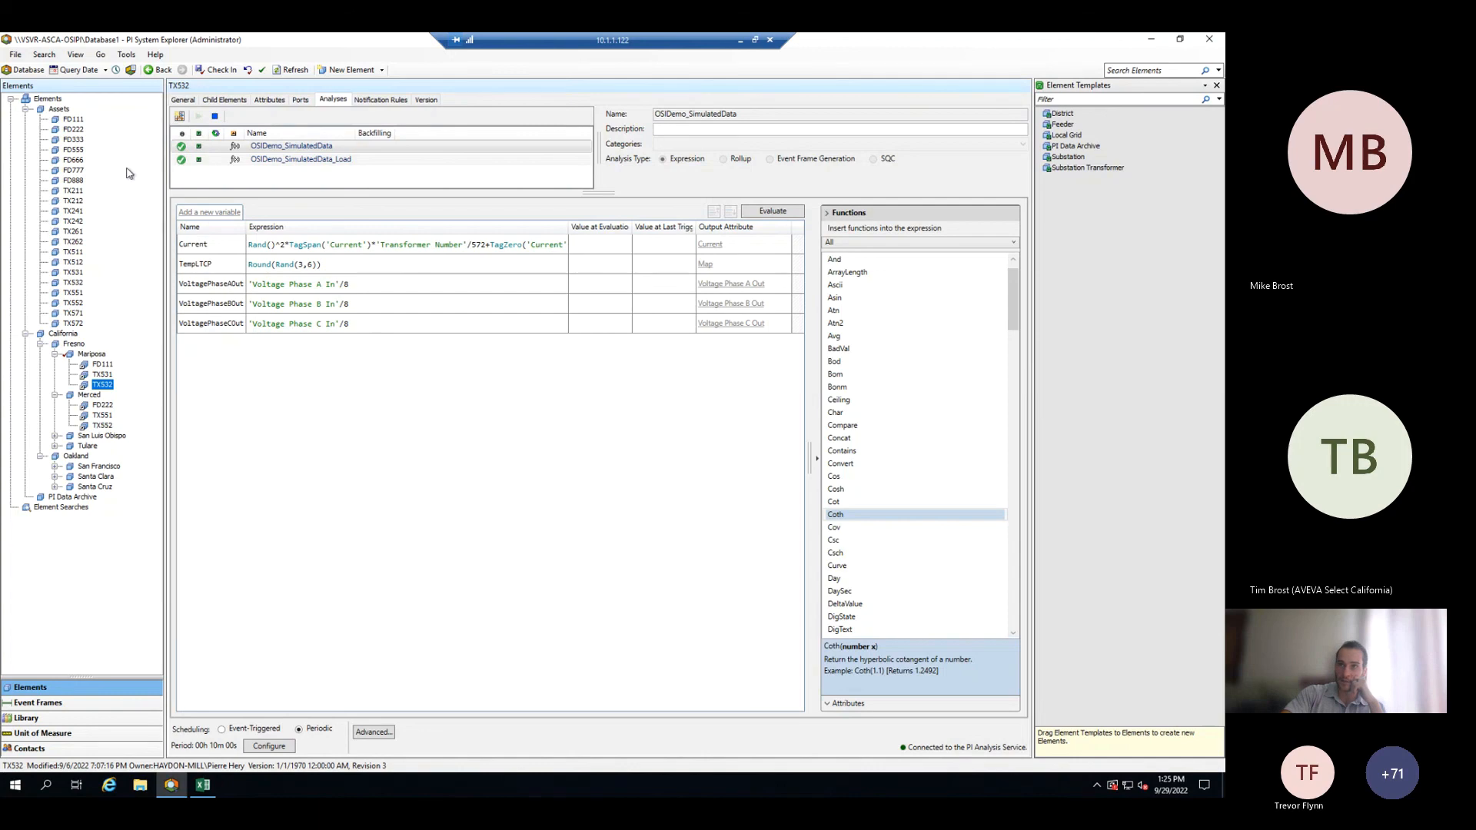
- Open the TX211 element's attributes, and add a new child element under Assets using the Local Grid template
click(73, 140)
click(47, 100)
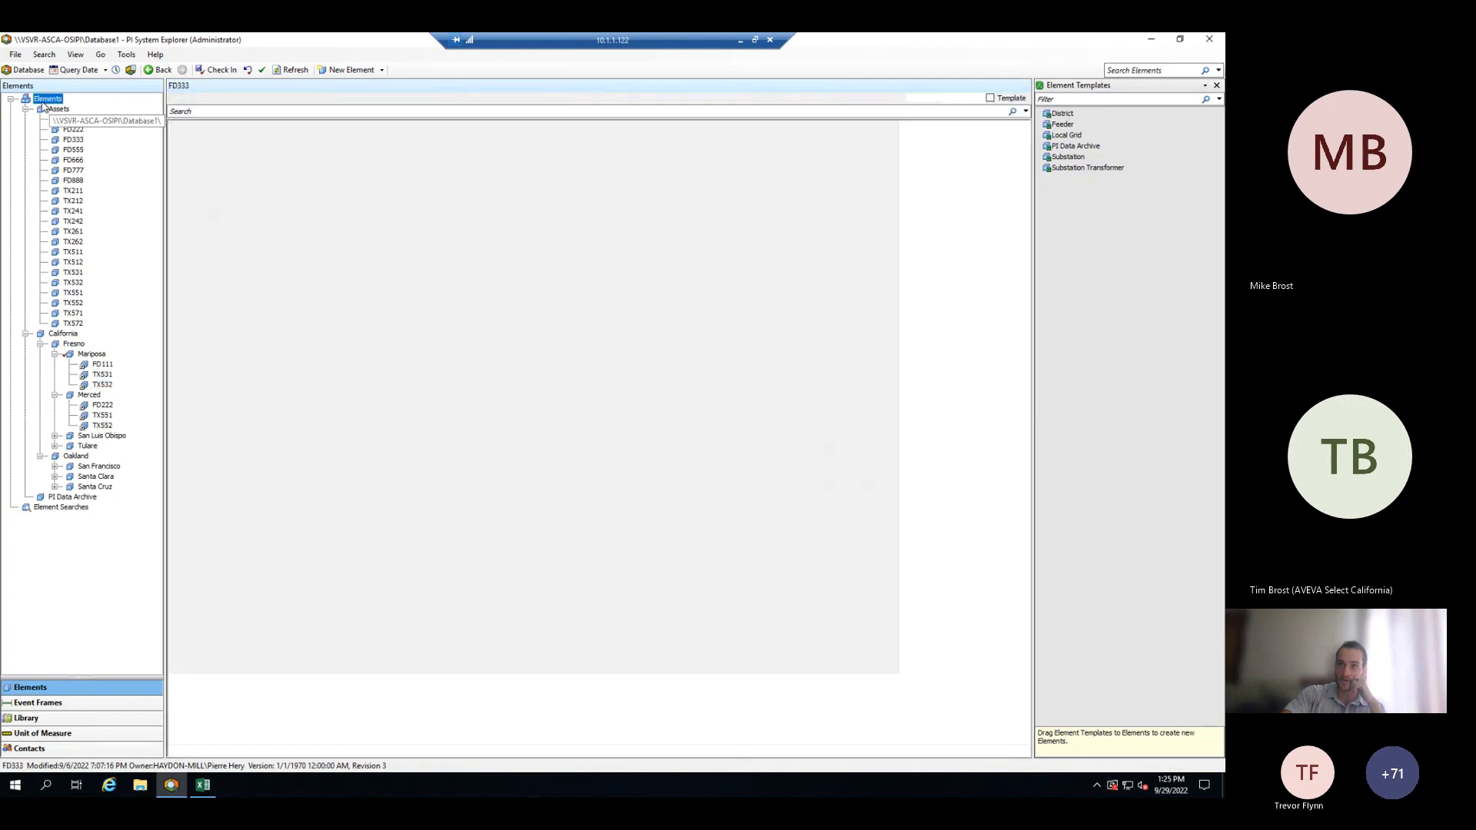
click(73, 190)
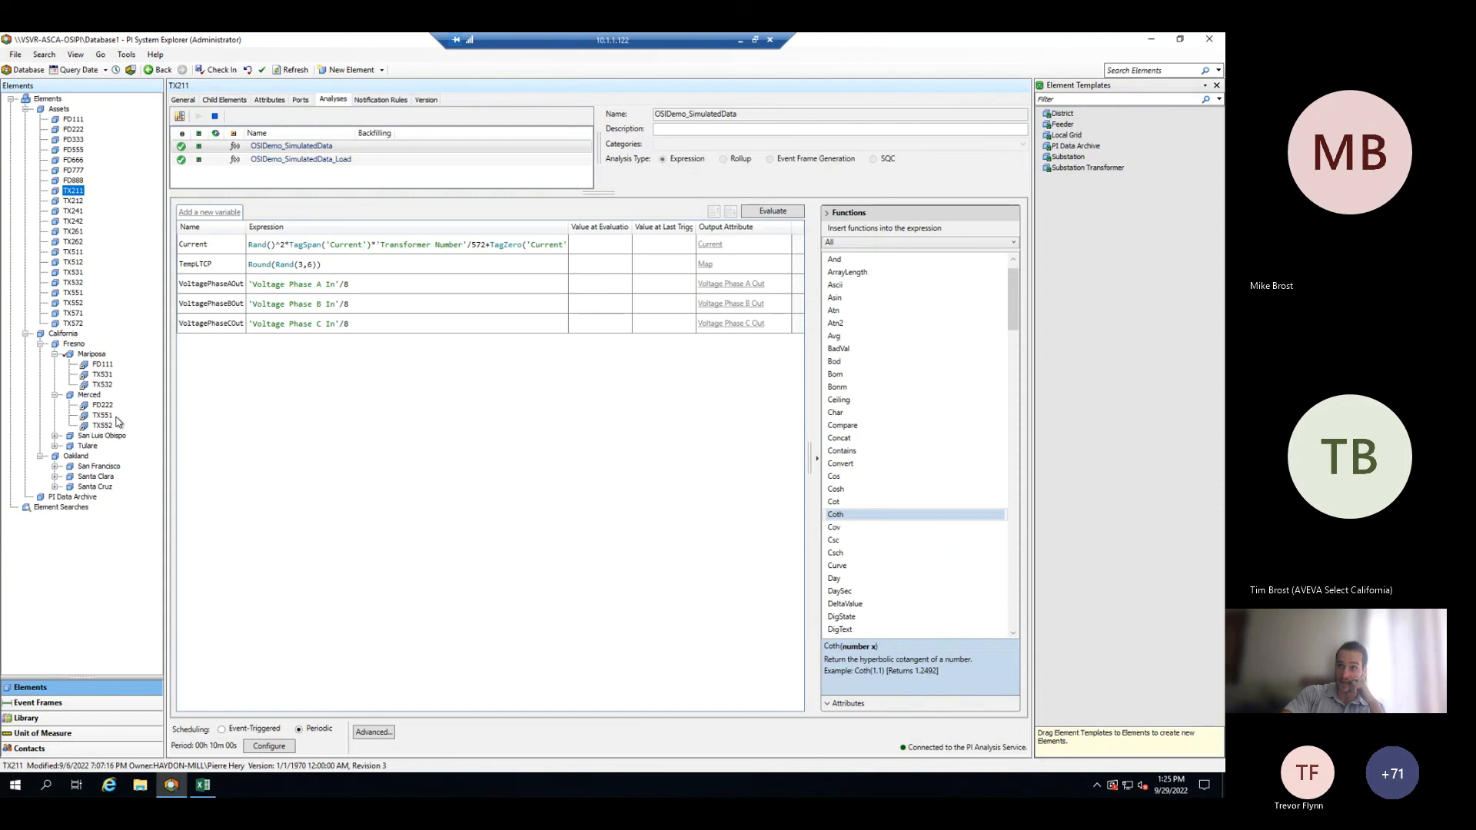
click(269, 100)
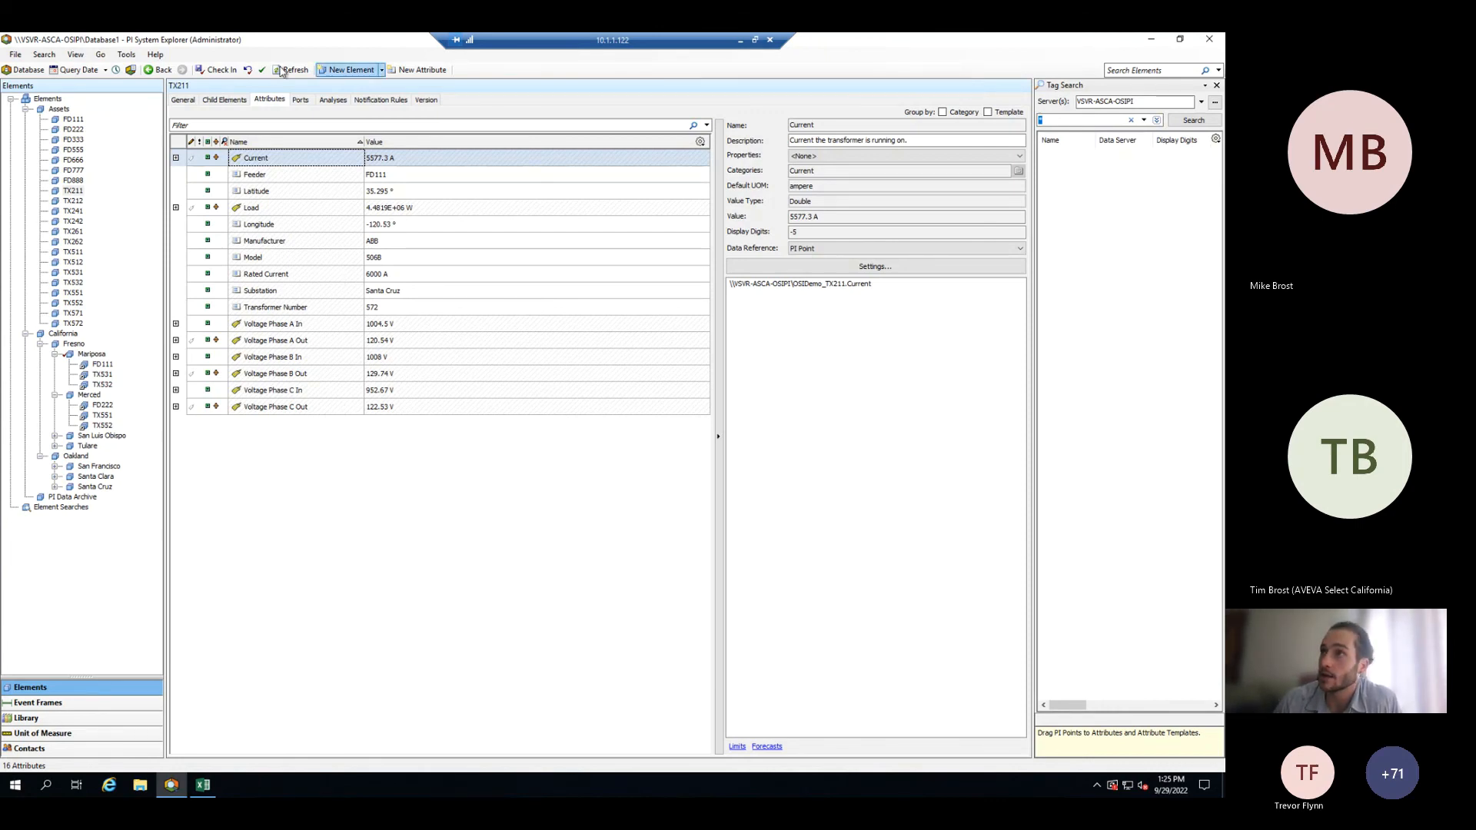
click(336, 73)
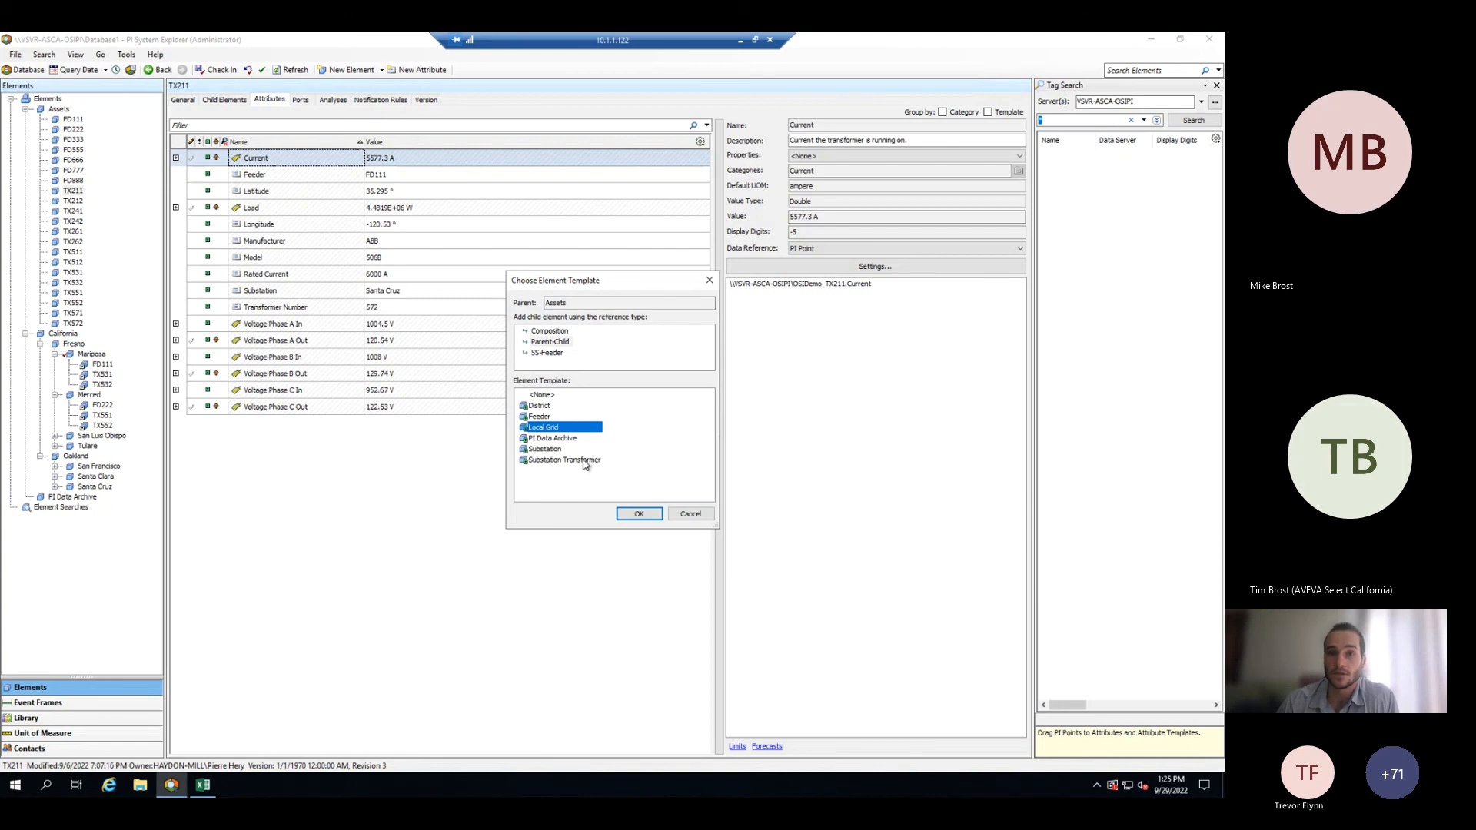
click(646, 515)
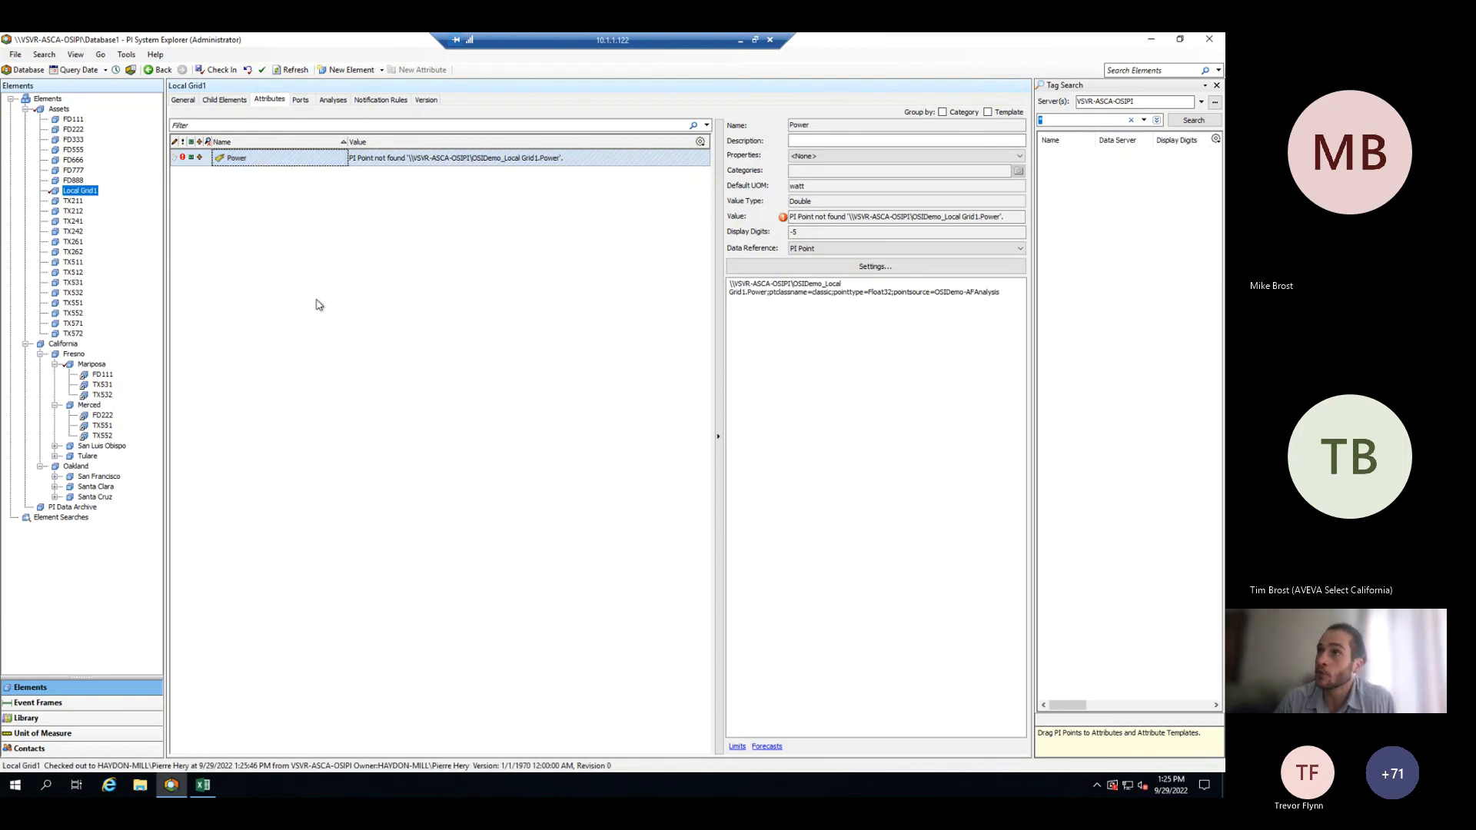
- Browse the analyses configured on element TX241 and the saved event frame and transfer searches
click(74, 222)
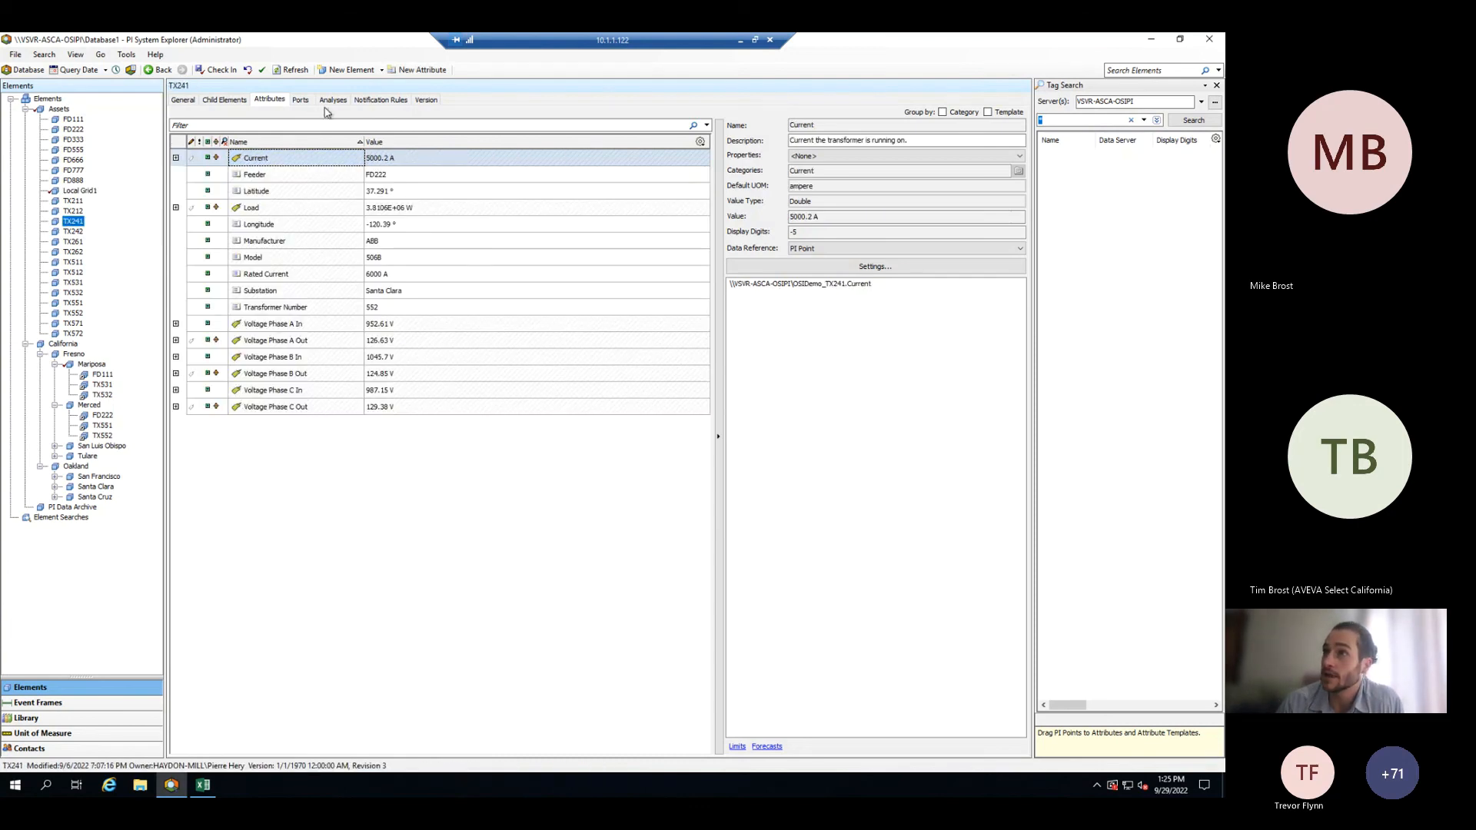
click(333, 101)
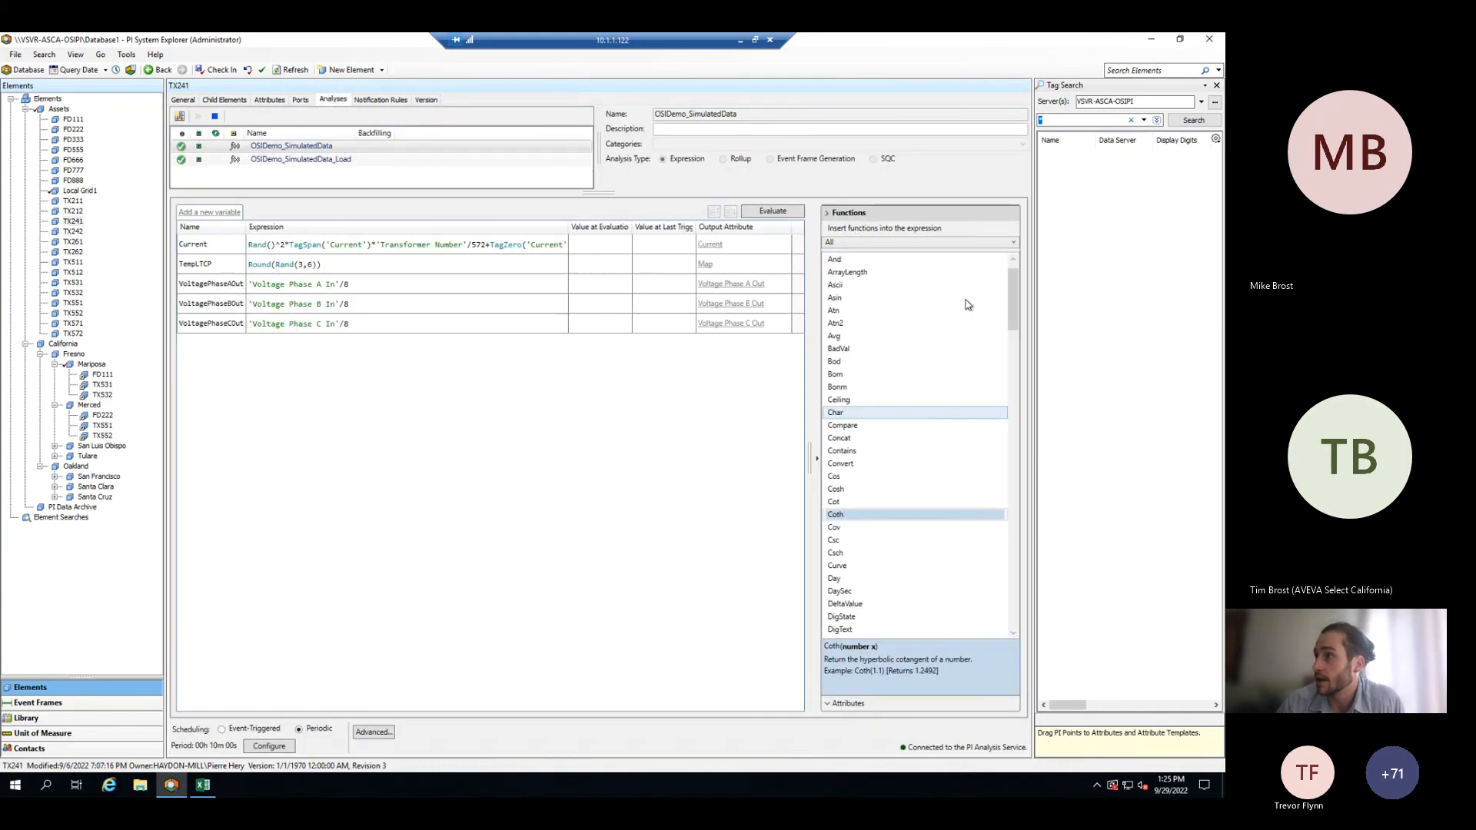
drag(1009, 323, 1009, 259)
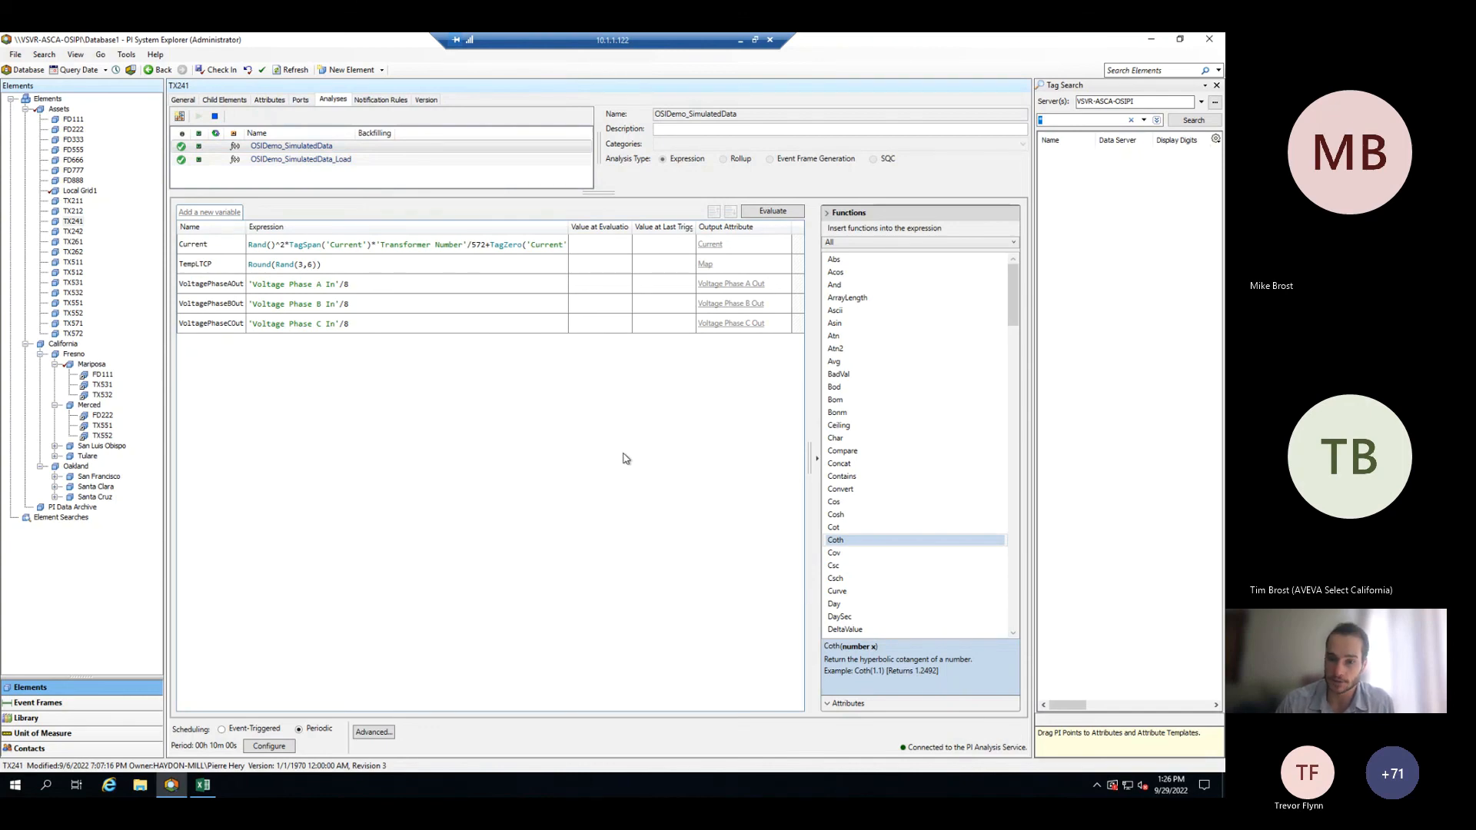
mouse_move(171, 784)
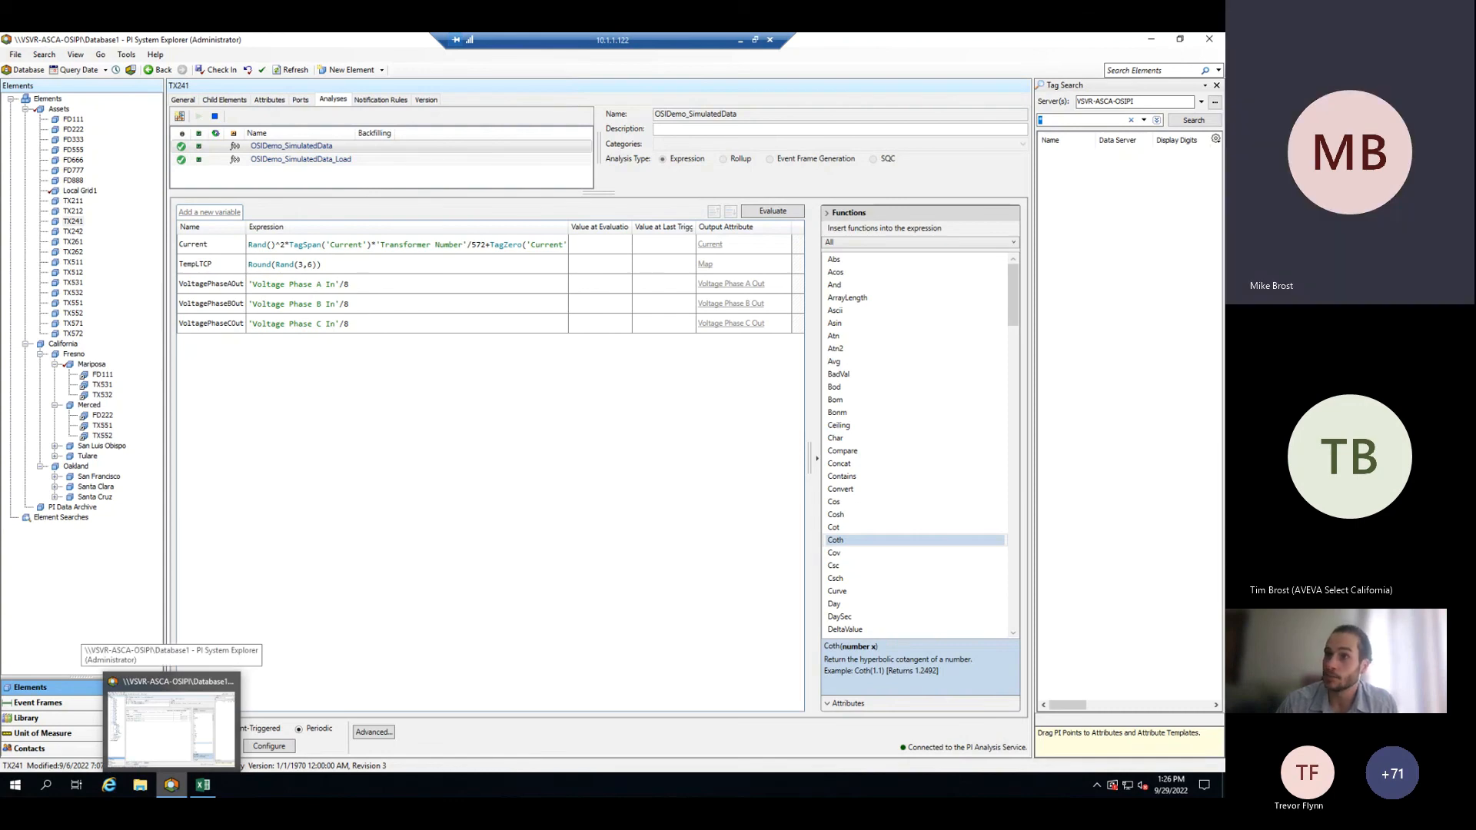
click(37, 704)
click(94, 141)
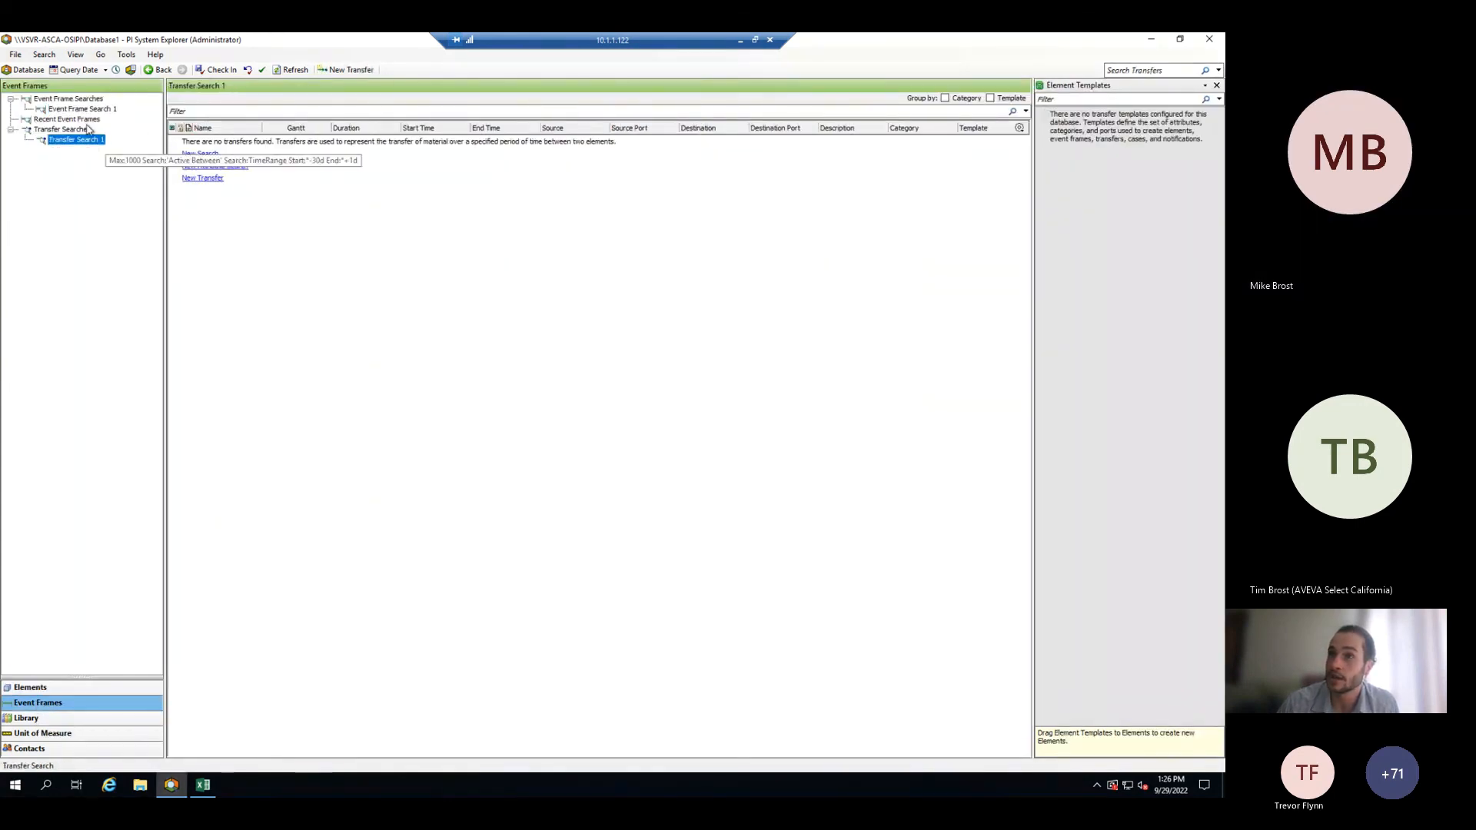
click(85, 113)
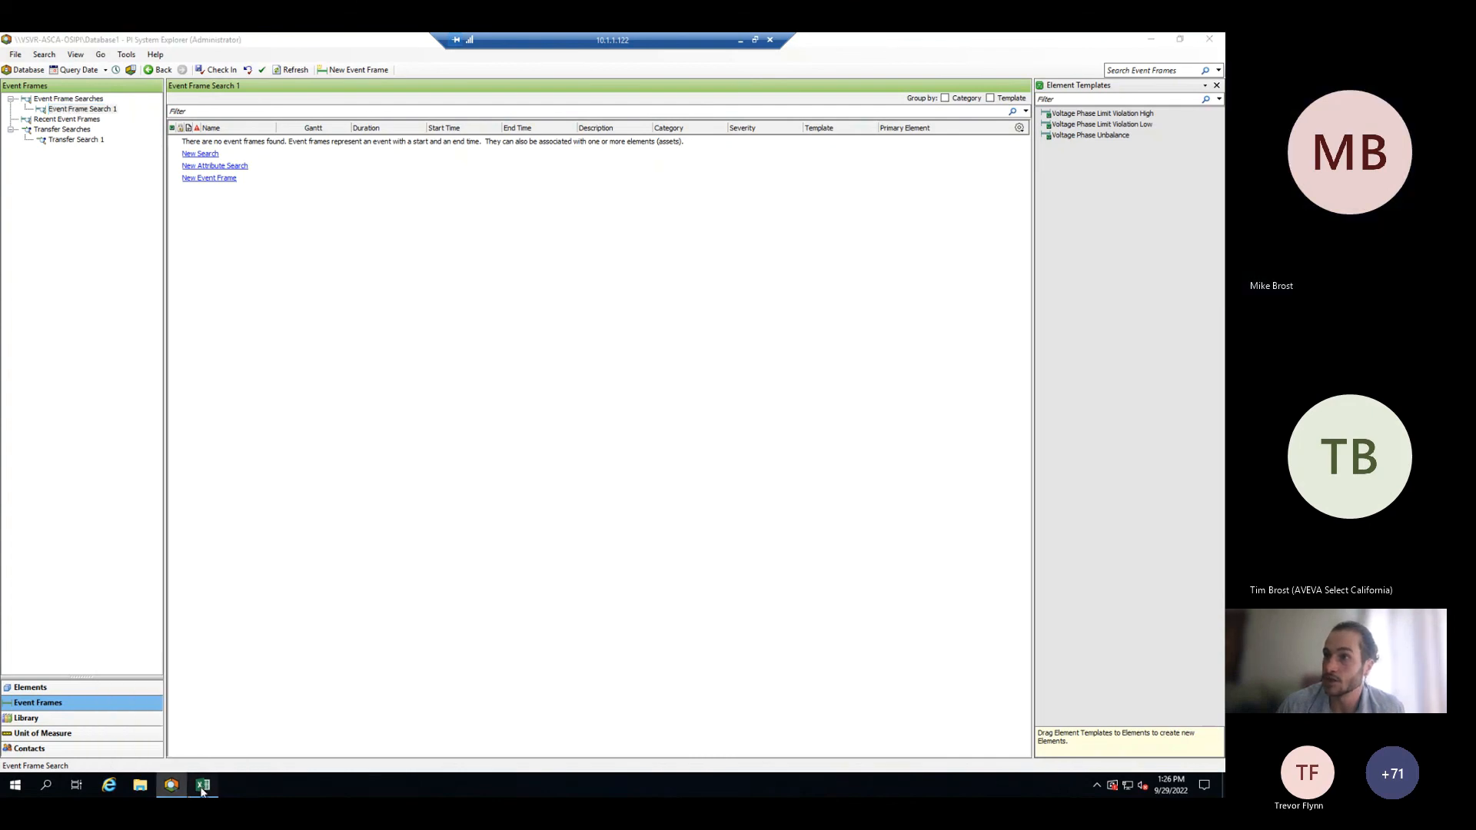
- Switch to Excel and select an empty cell on the Violation Low sheet beside the chart
click(202, 786)
click(689, 523)
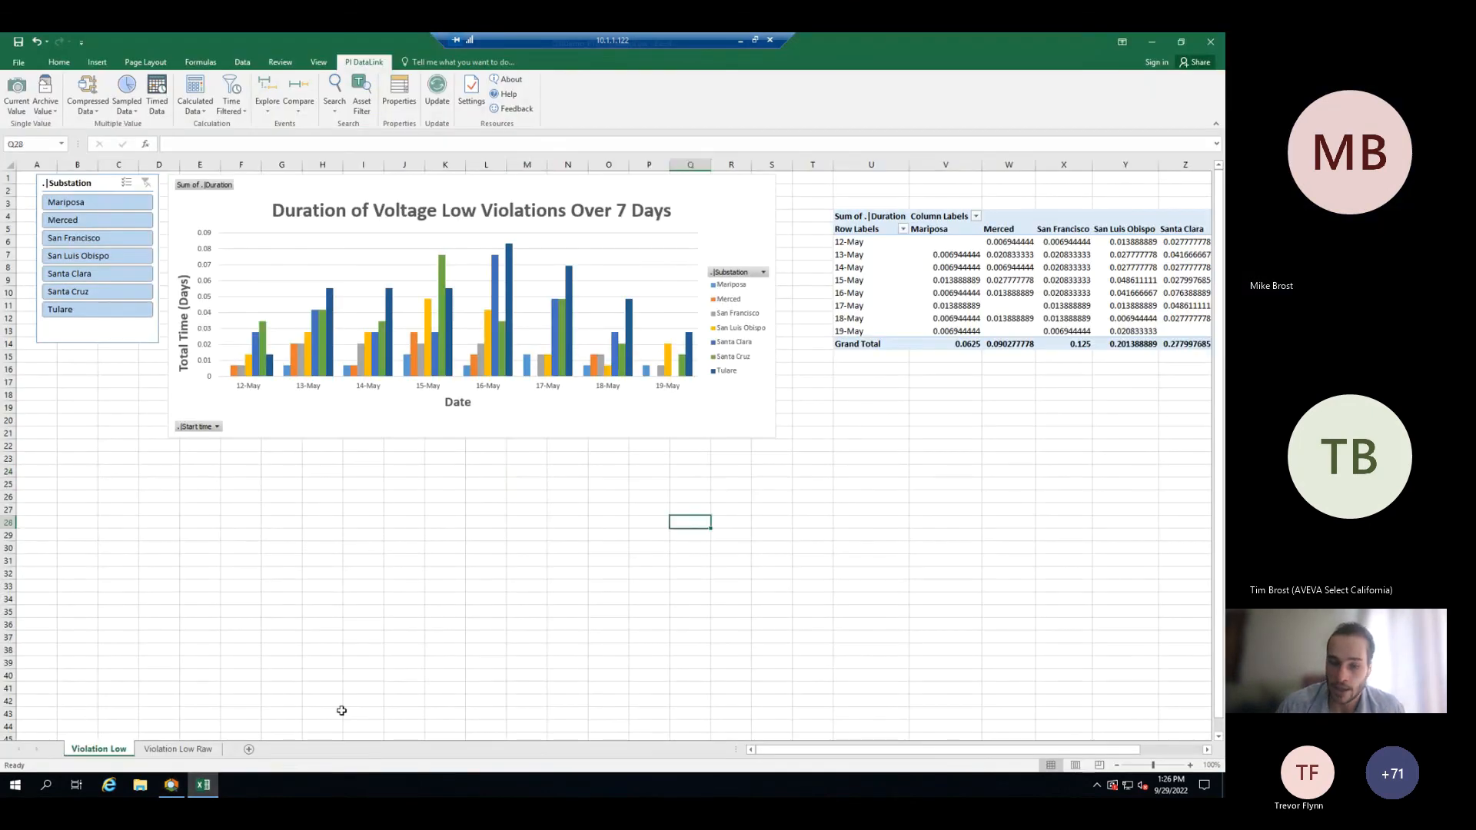
mouse_move(202, 785)
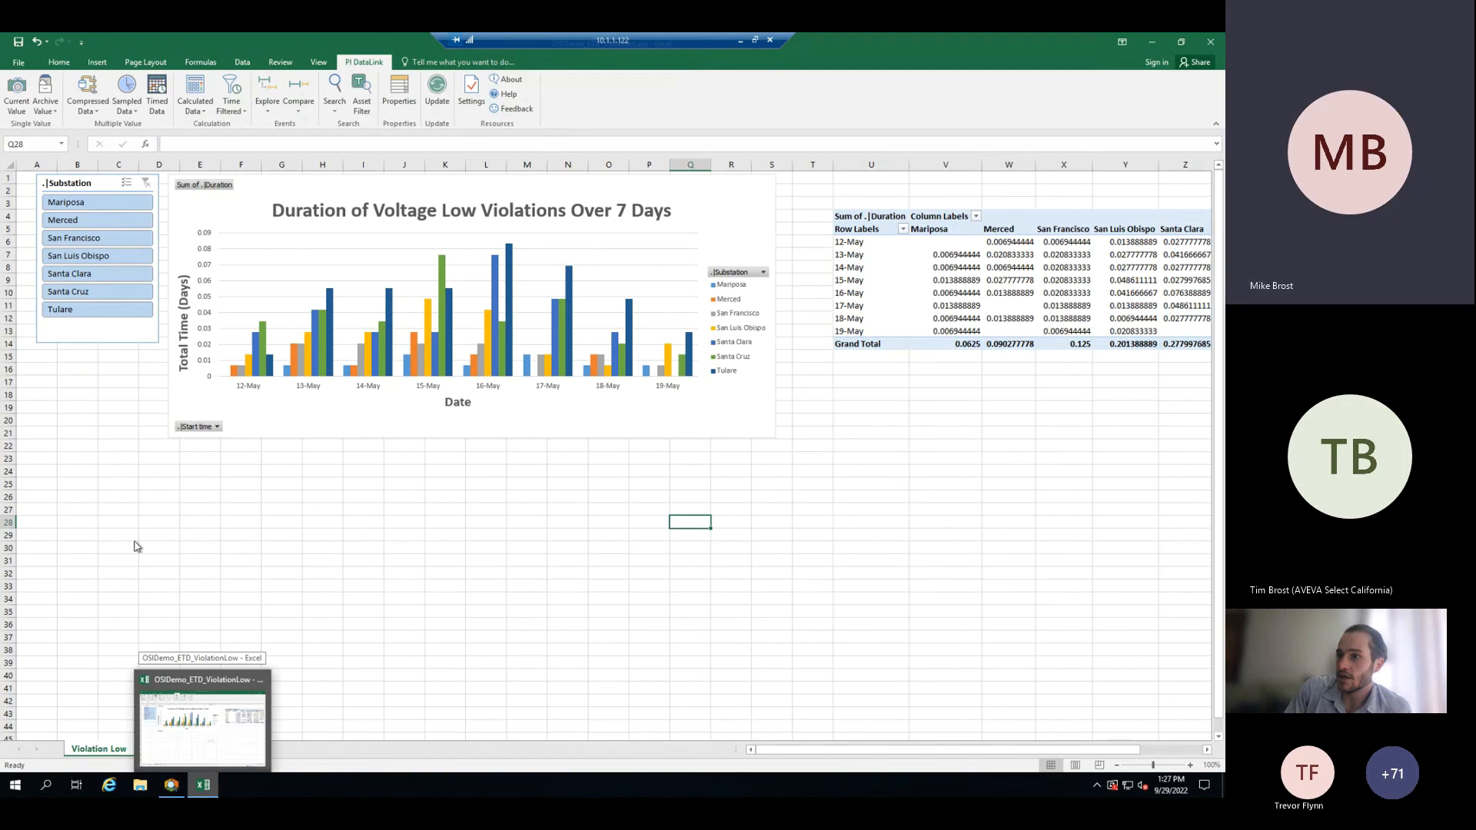
click(741, 549)
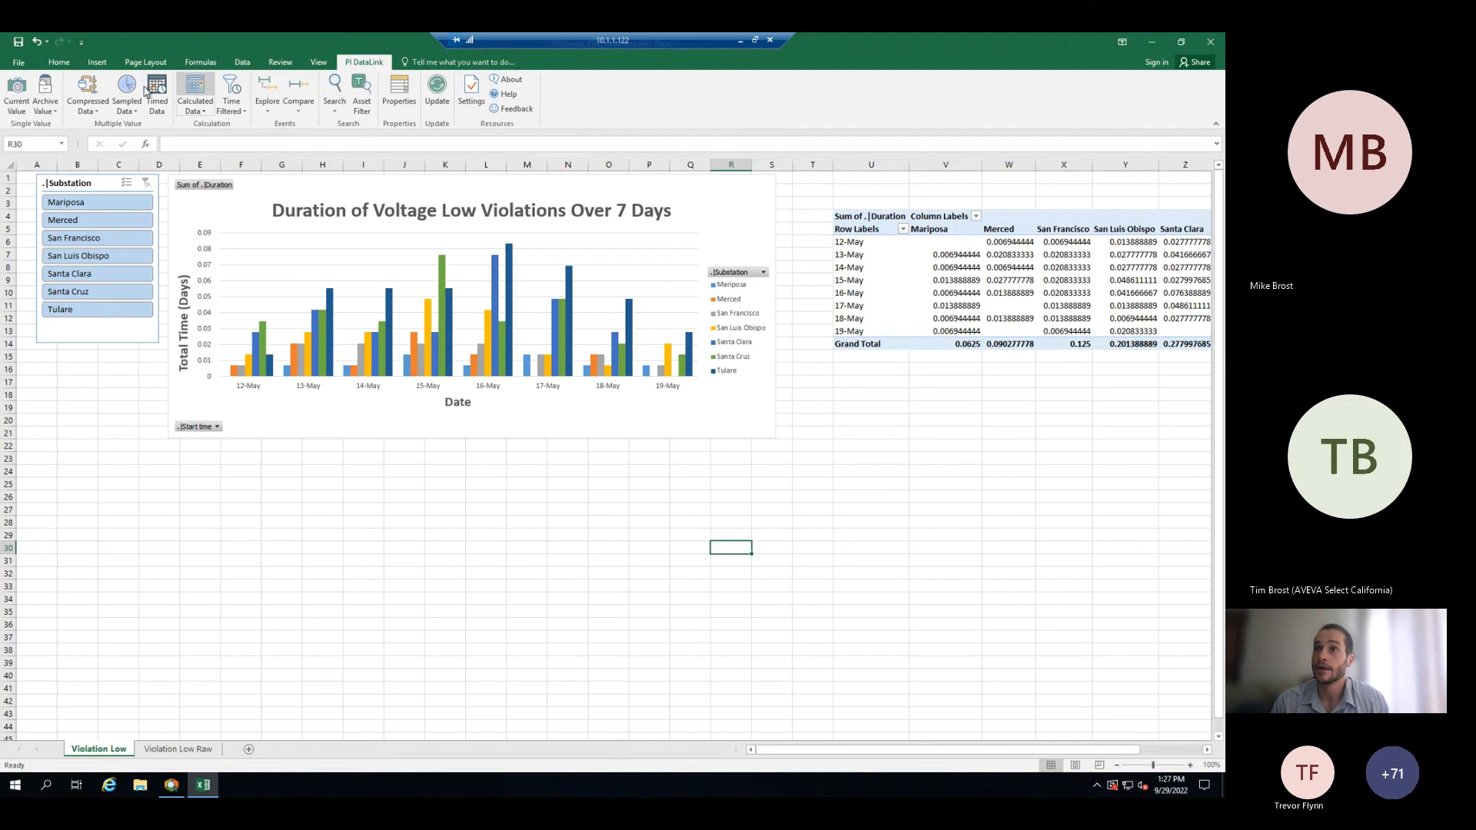
click(87, 87)
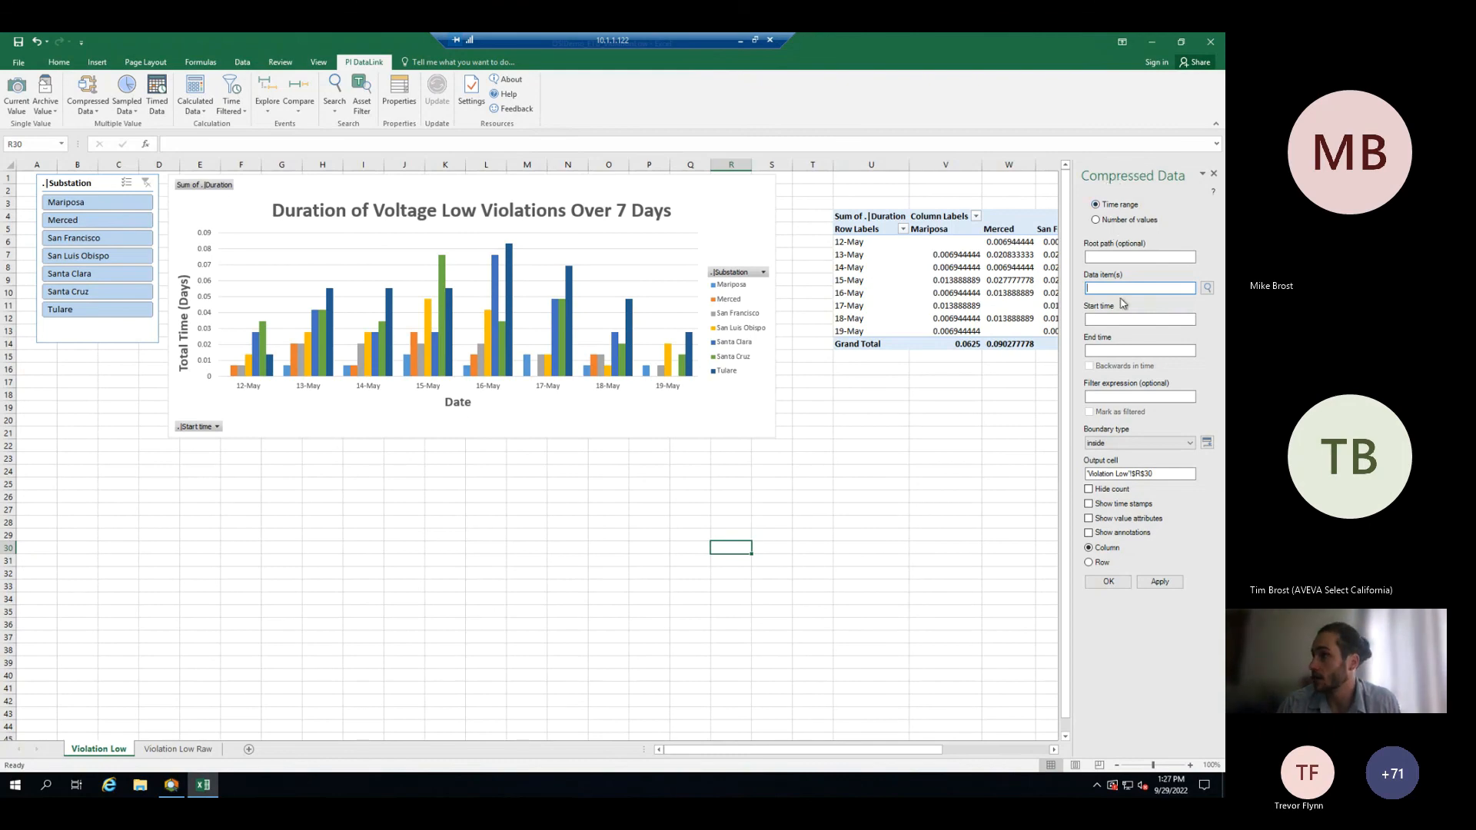
click(1204, 288)
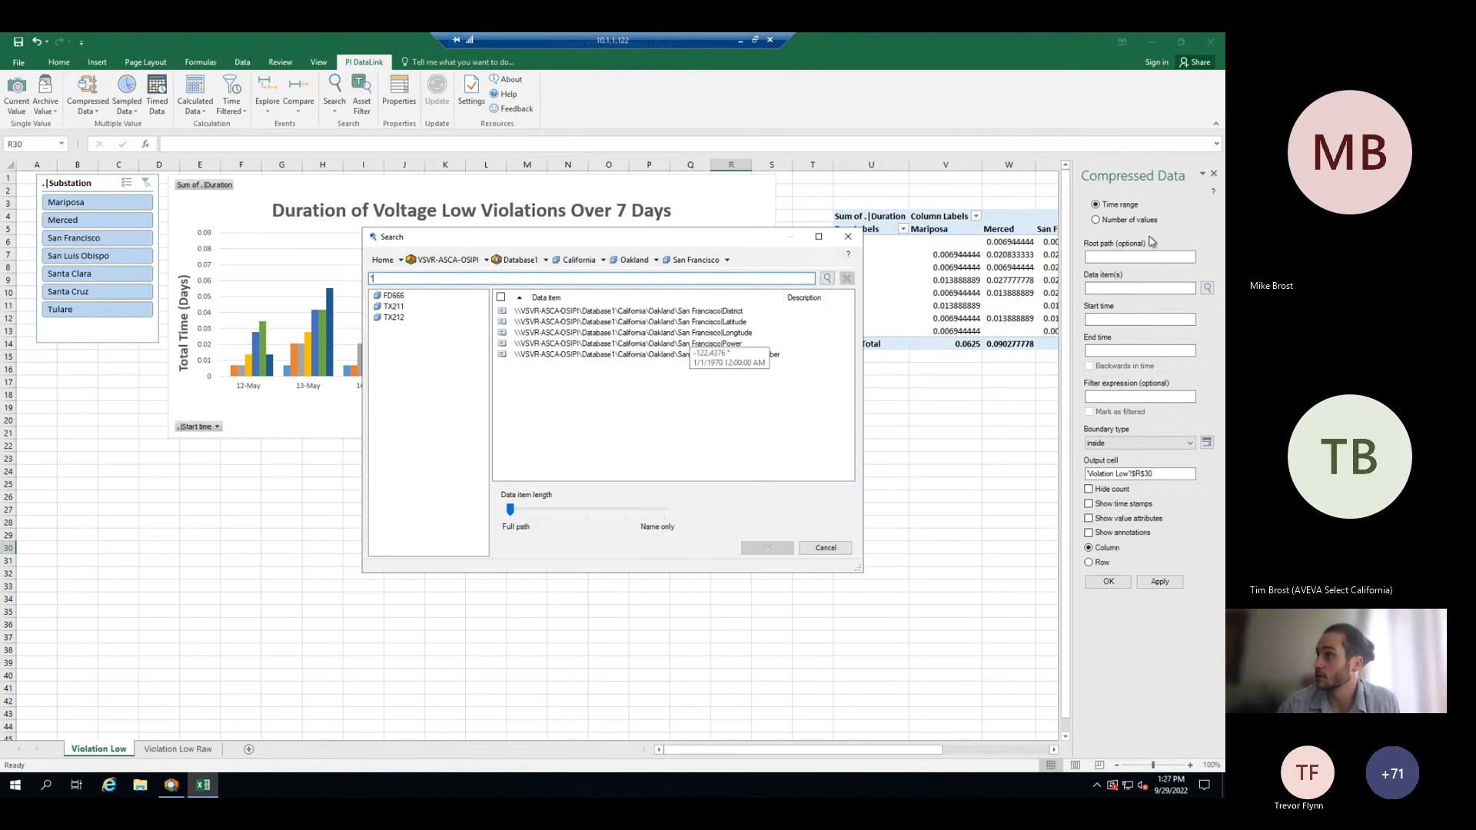
click(826, 548)
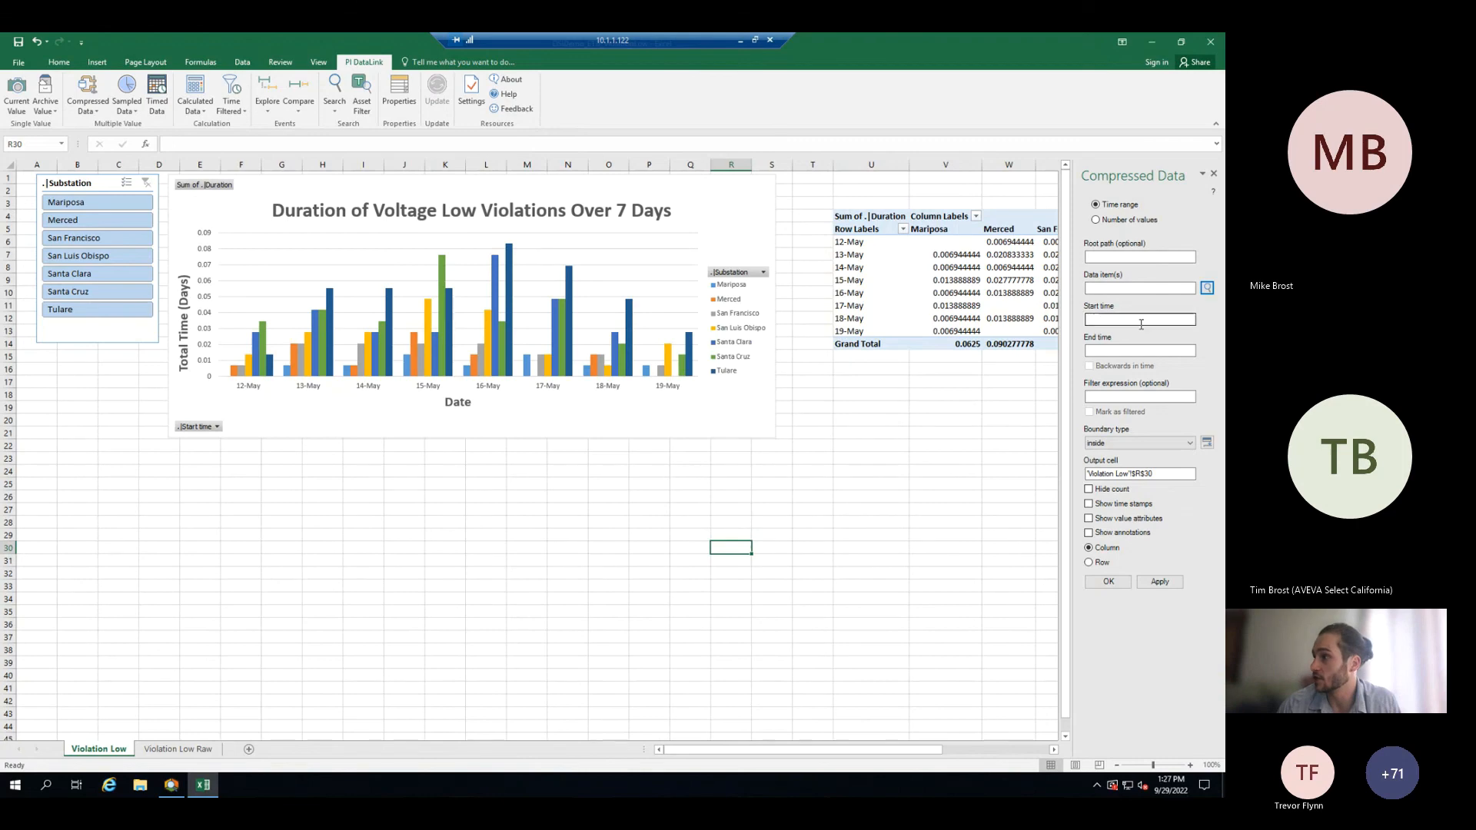
- Insert a PI DataLink current value of San Francisco's Longitude attribute into cell O24 and inspect its formula
drag(555, 471, 565, 483)
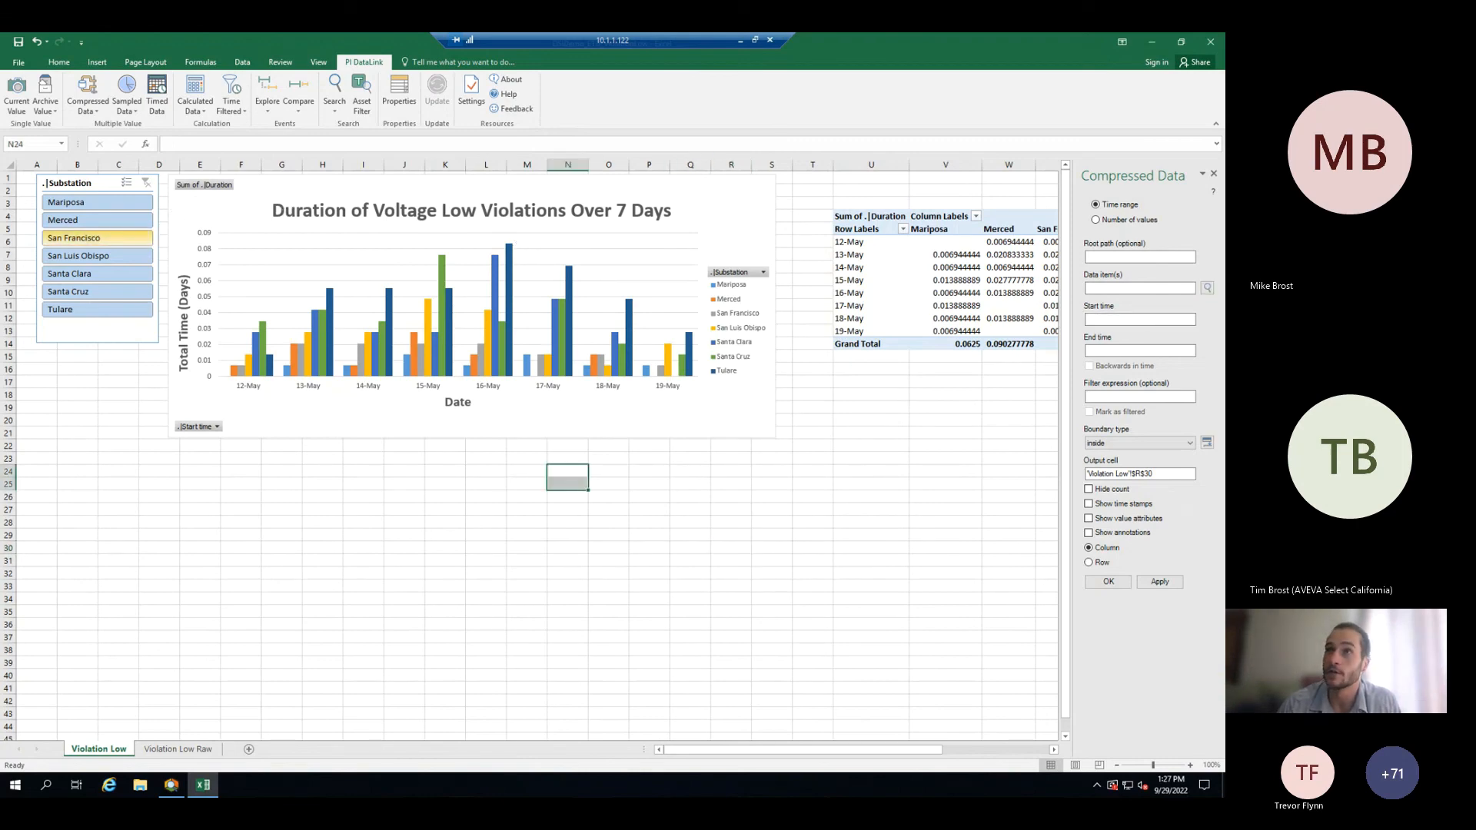
click(16, 96)
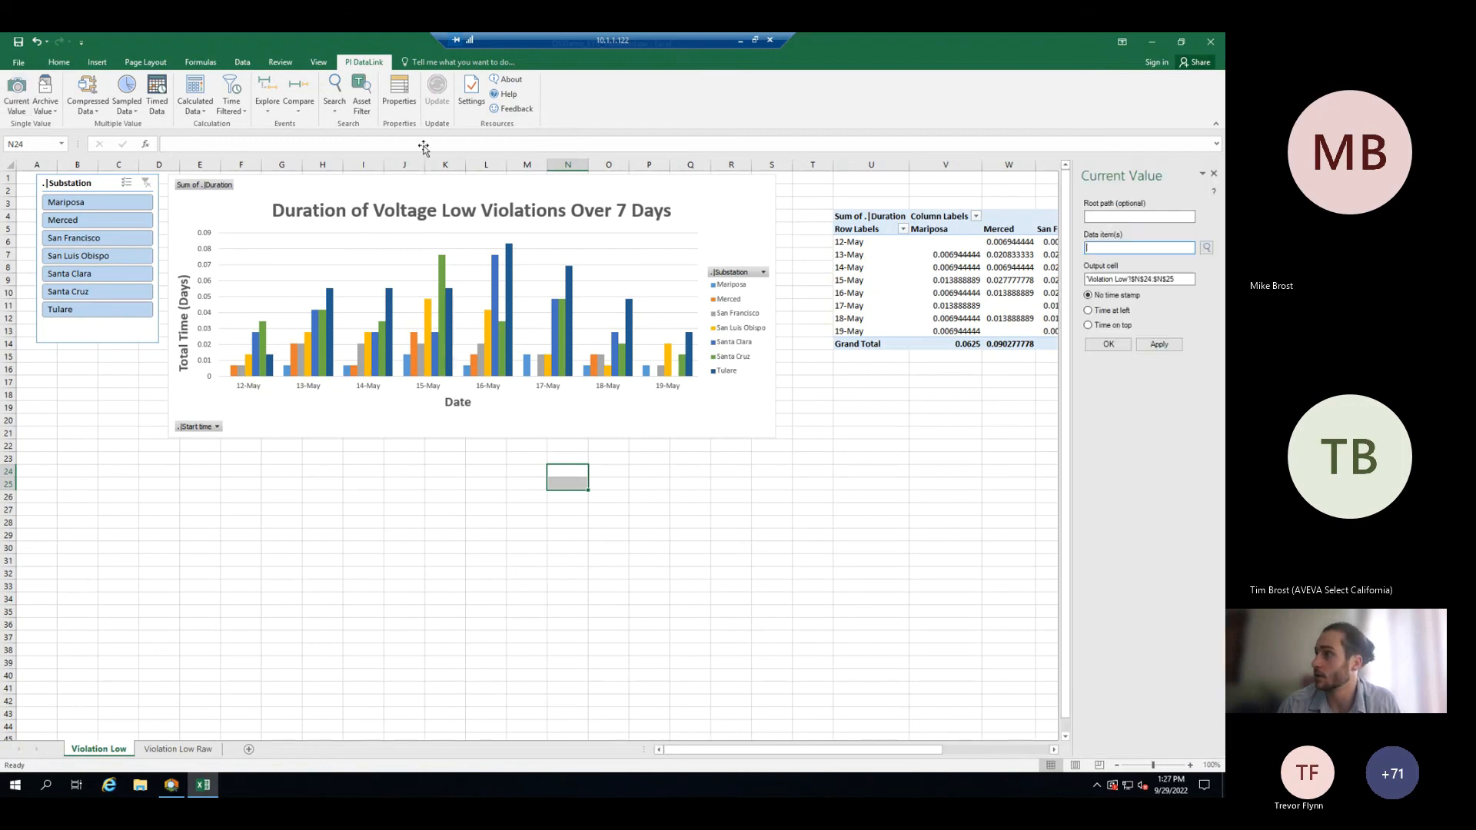
click(1206, 248)
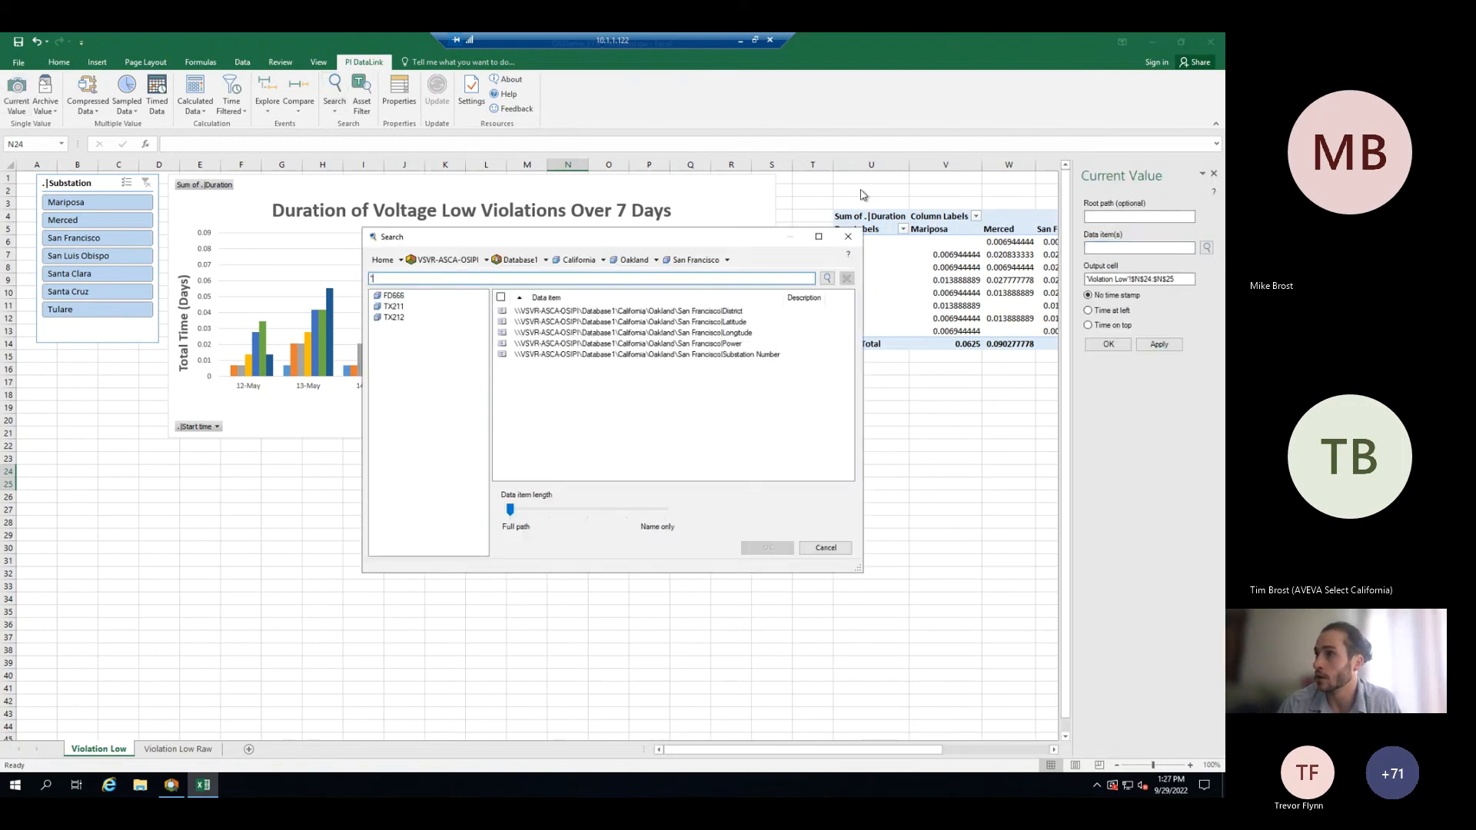
click(738, 336)
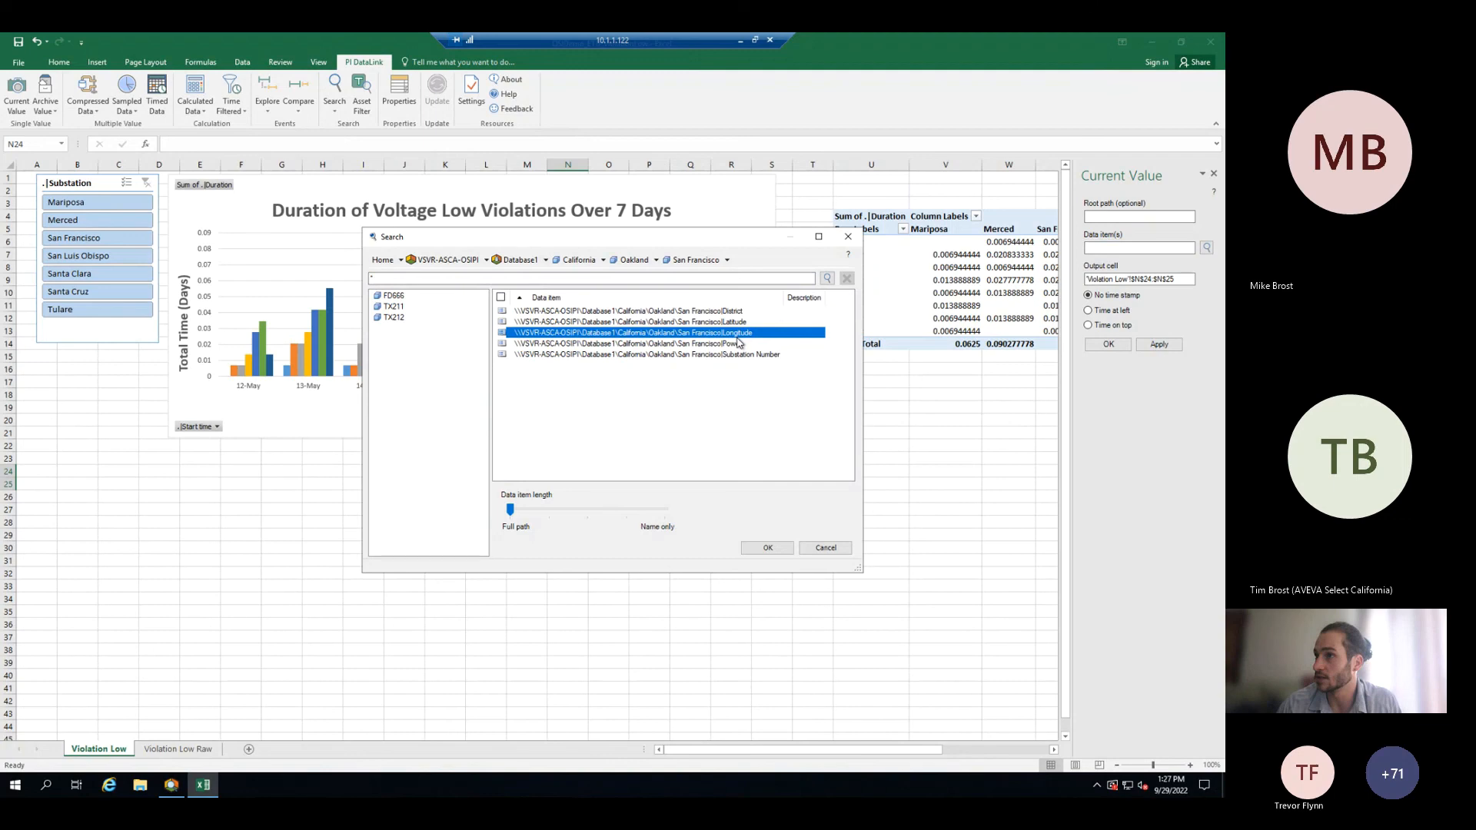
click(768, 548)
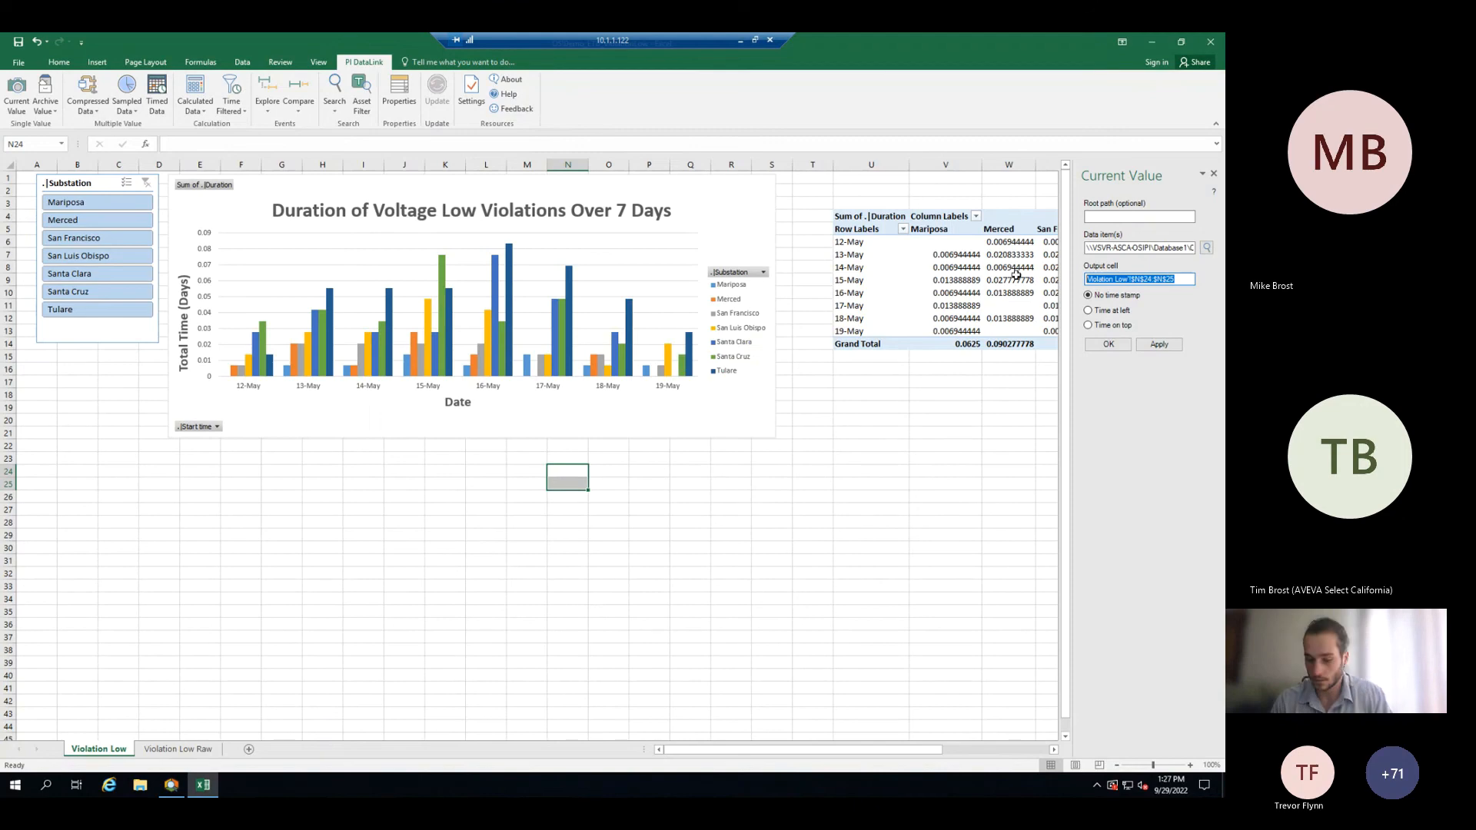
click(615, 474)
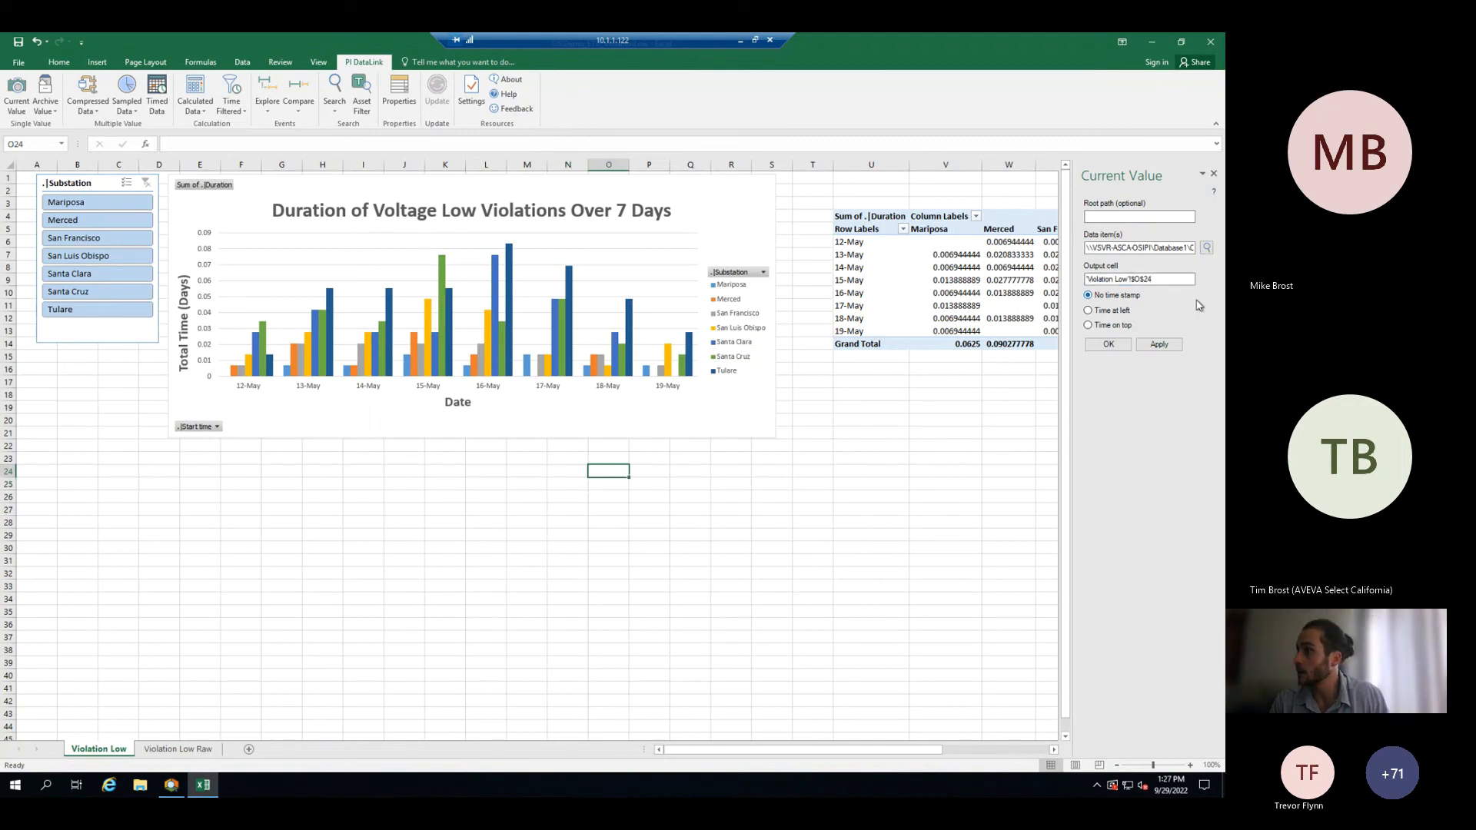
click(1114, 344)
click(601, 486)
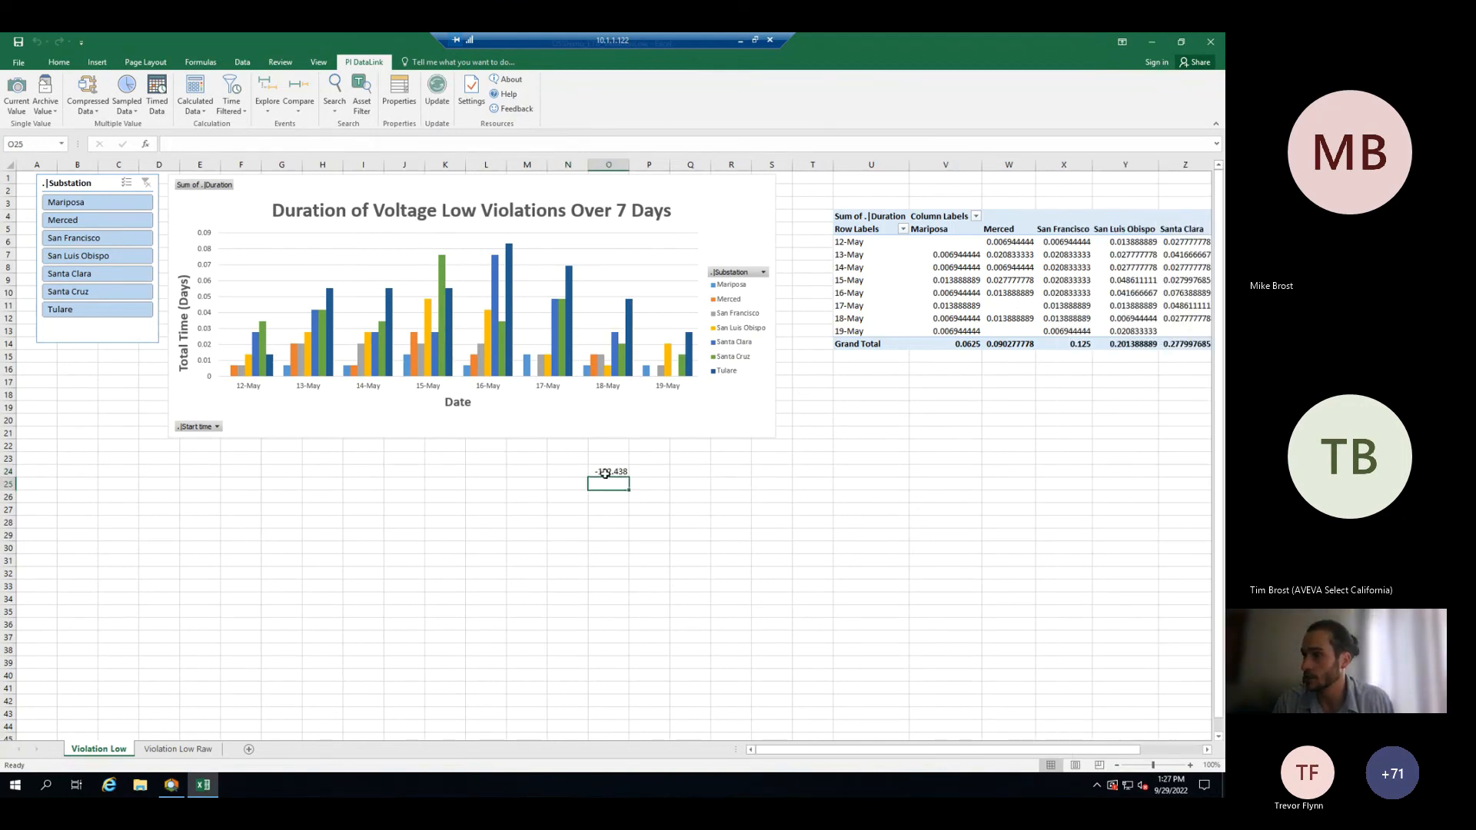
click(606, 472)
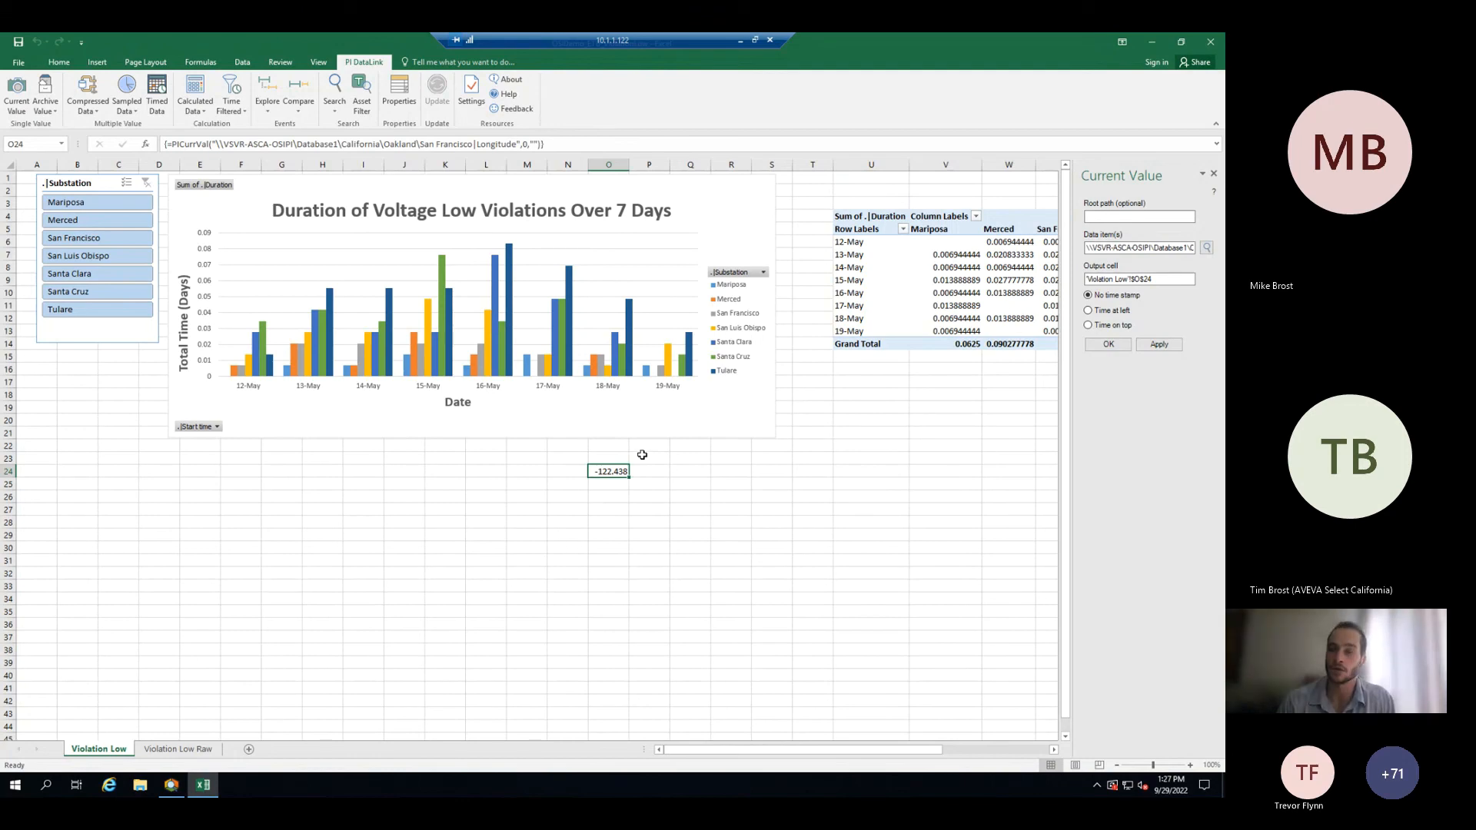